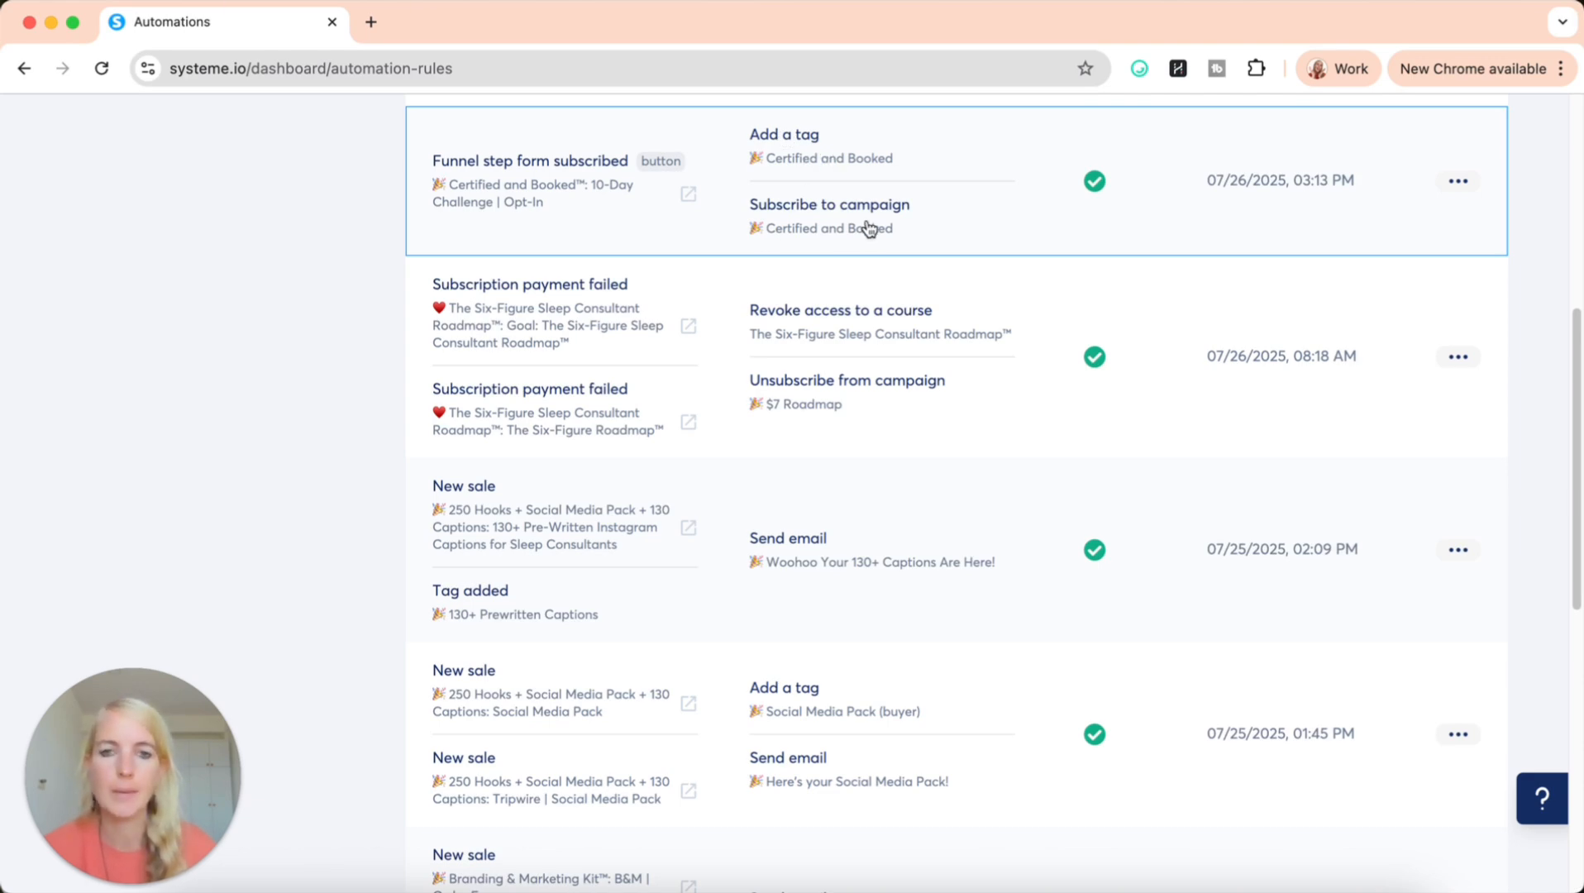
# Start a new automation rule and add the Funnel step form subscribed trigger.
pyautogui.scroll(7, 867, 229)
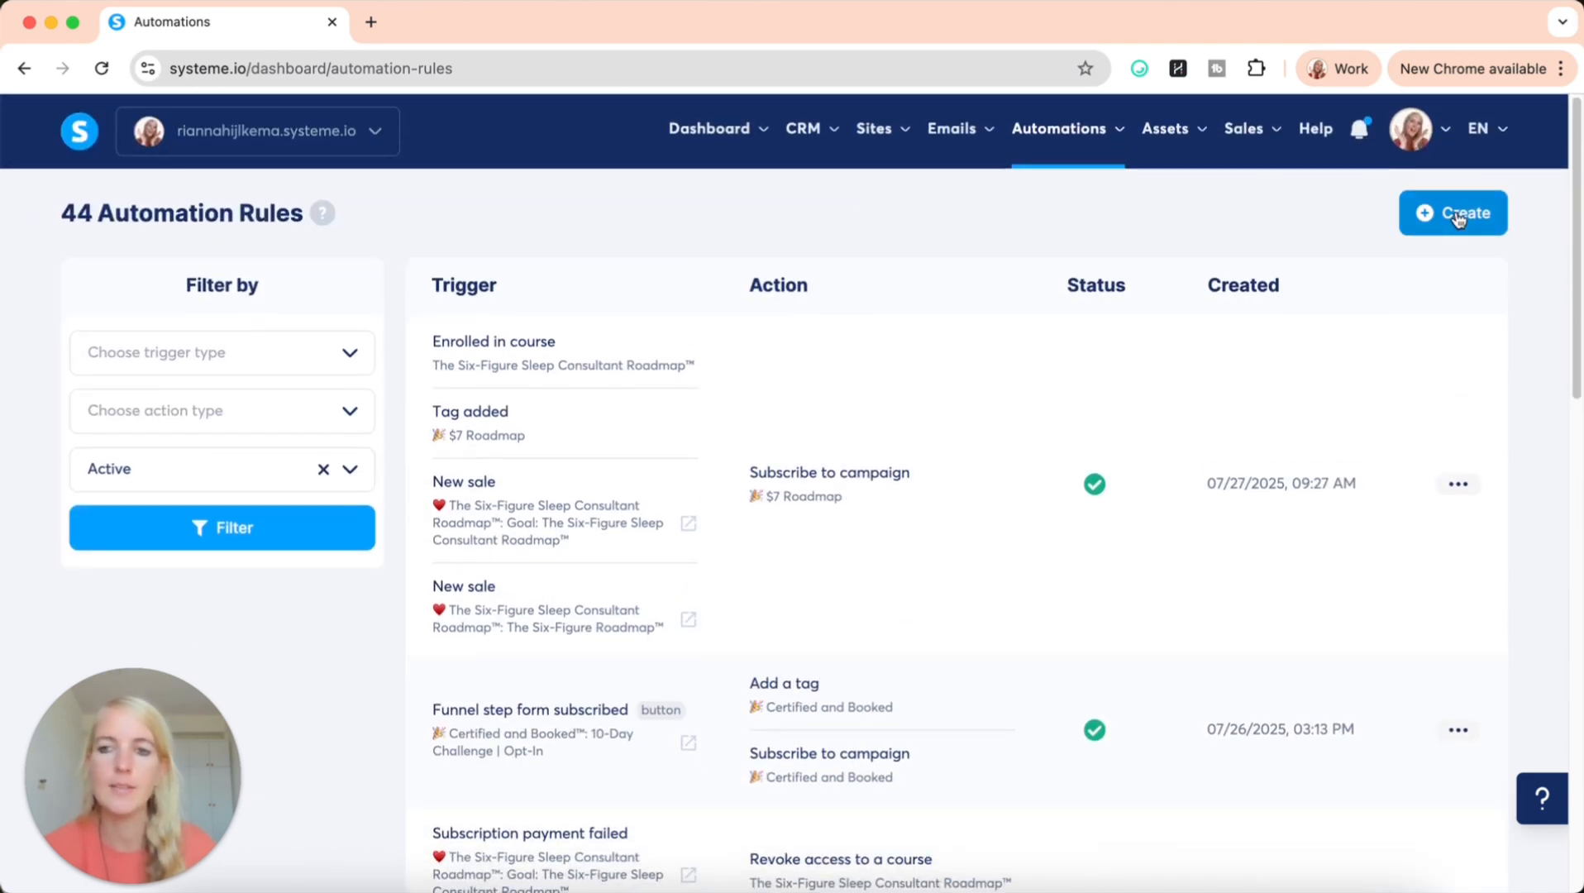
pyautogui.click(1458, 215)
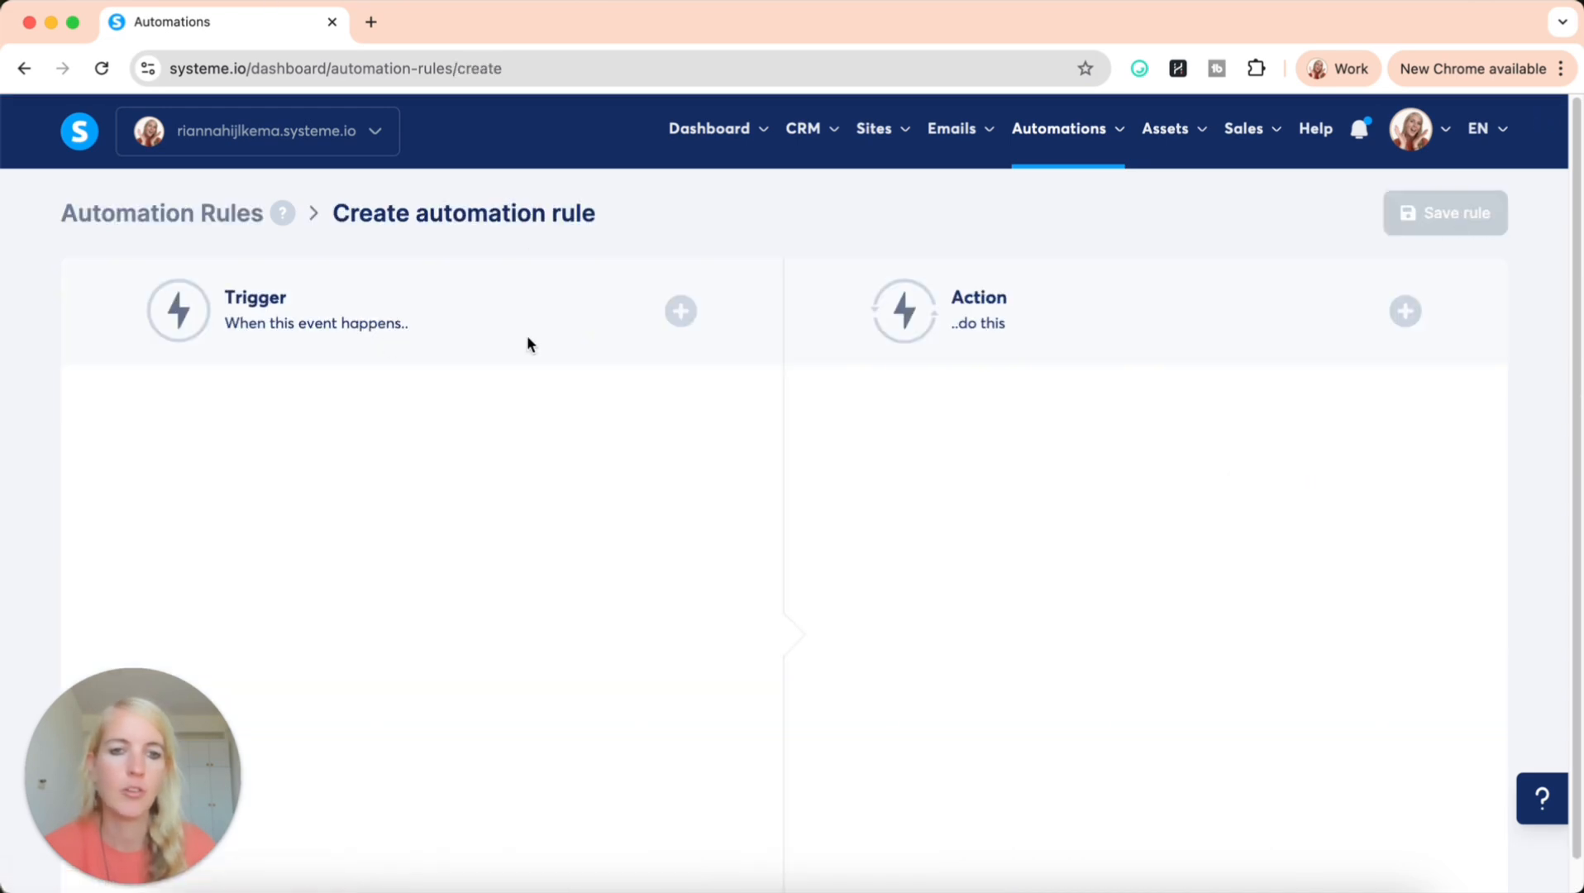
pyautogui.click(681, 314)
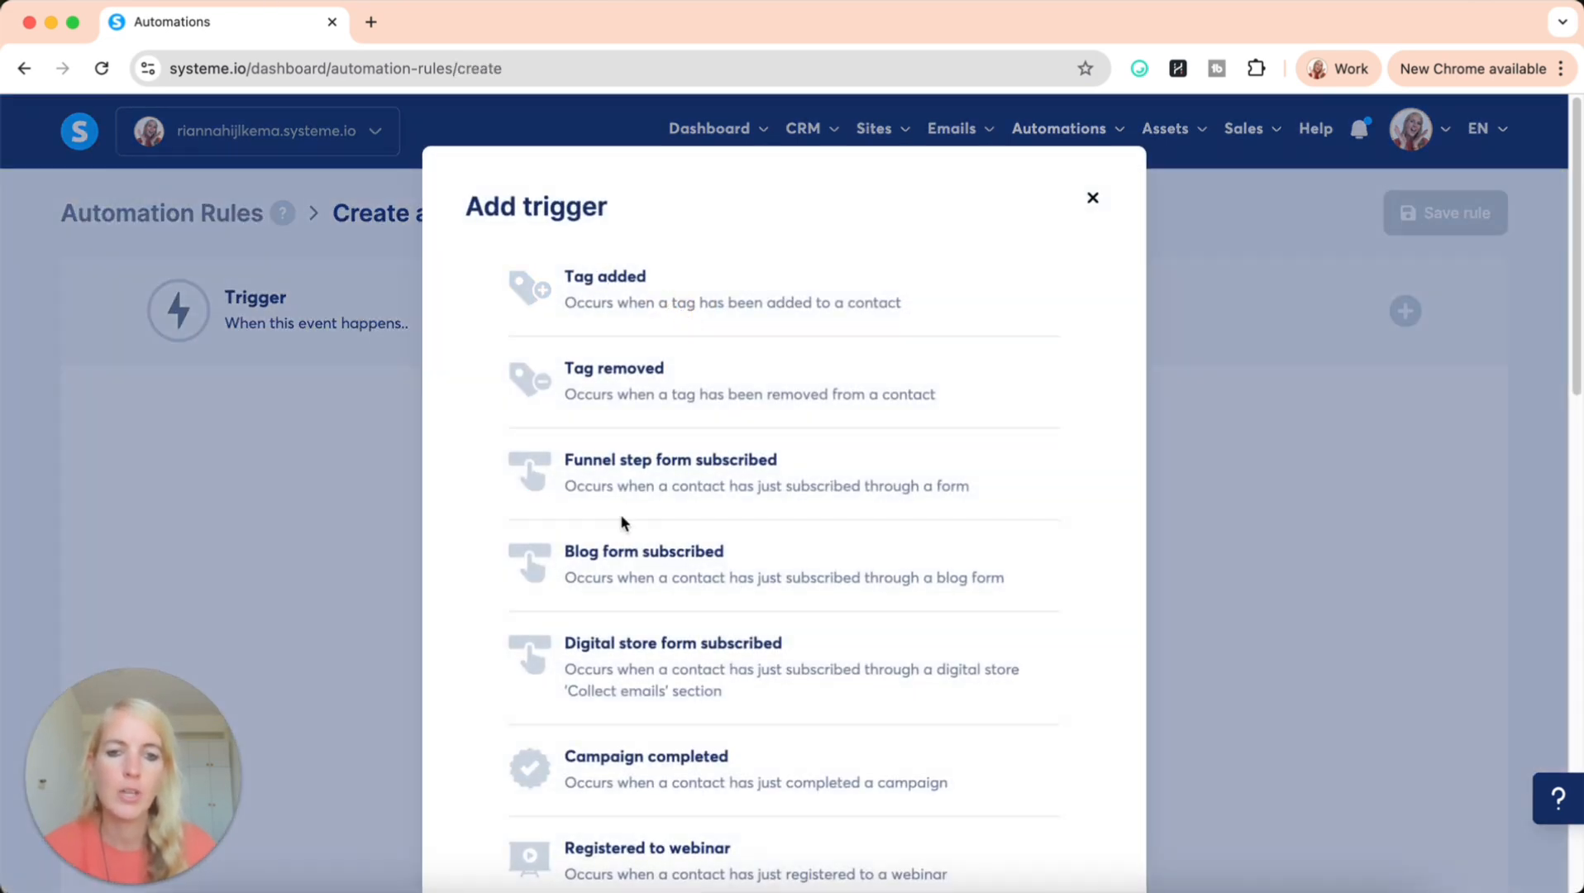
pyautogui.scroll(-10, 622, 523)
pyautogui.scroll(-3, 623, 524)
pyautogui.scroll(3, 620, 523)
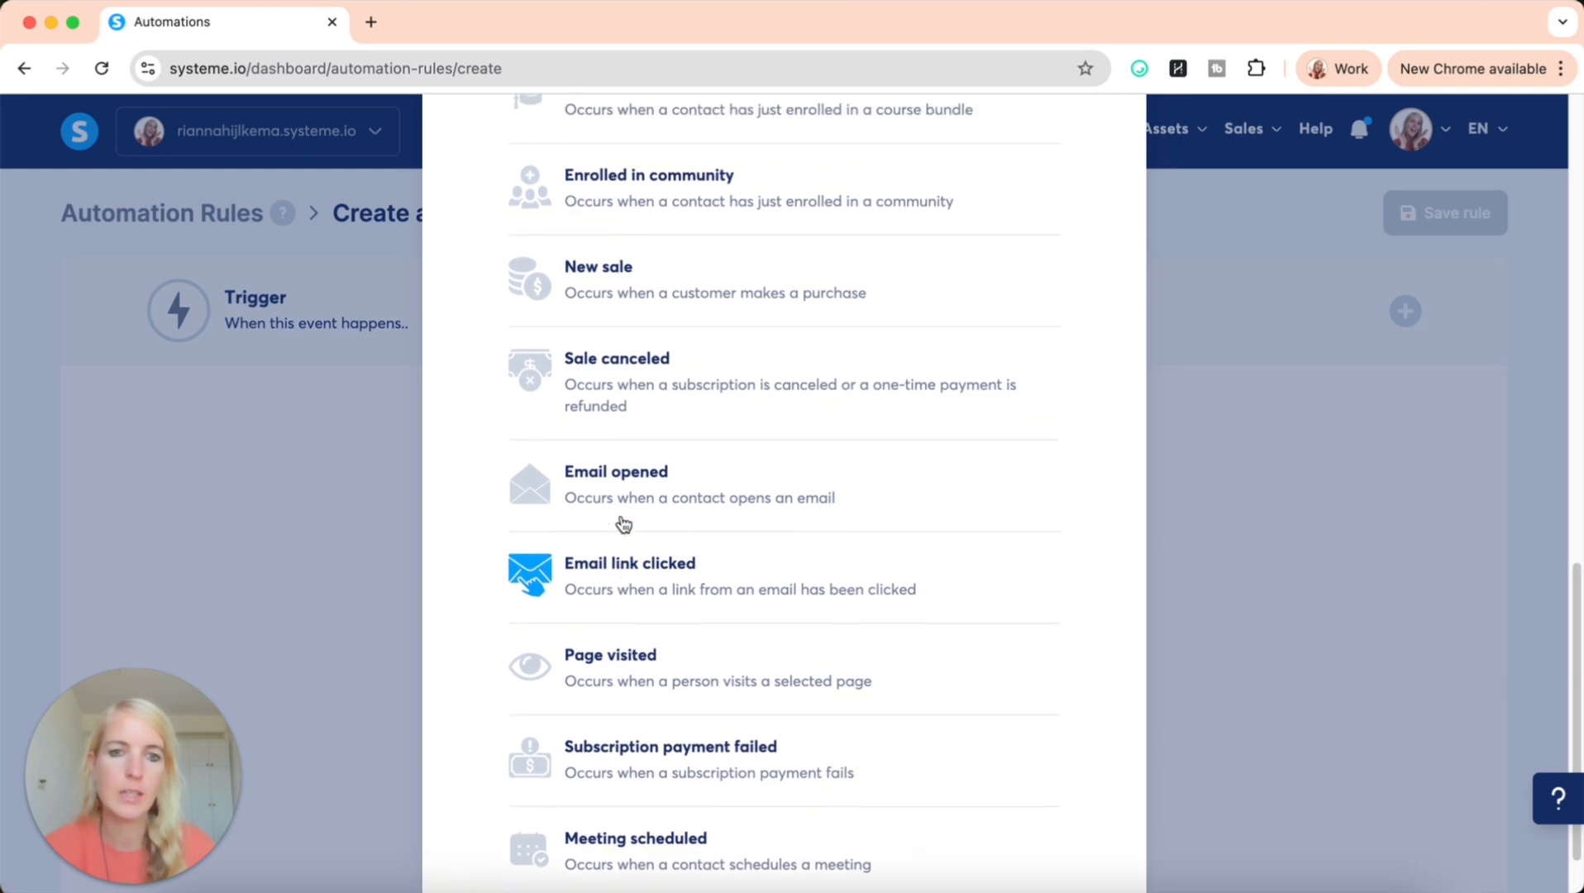
pyautogui.scroll(1, 623, 524)
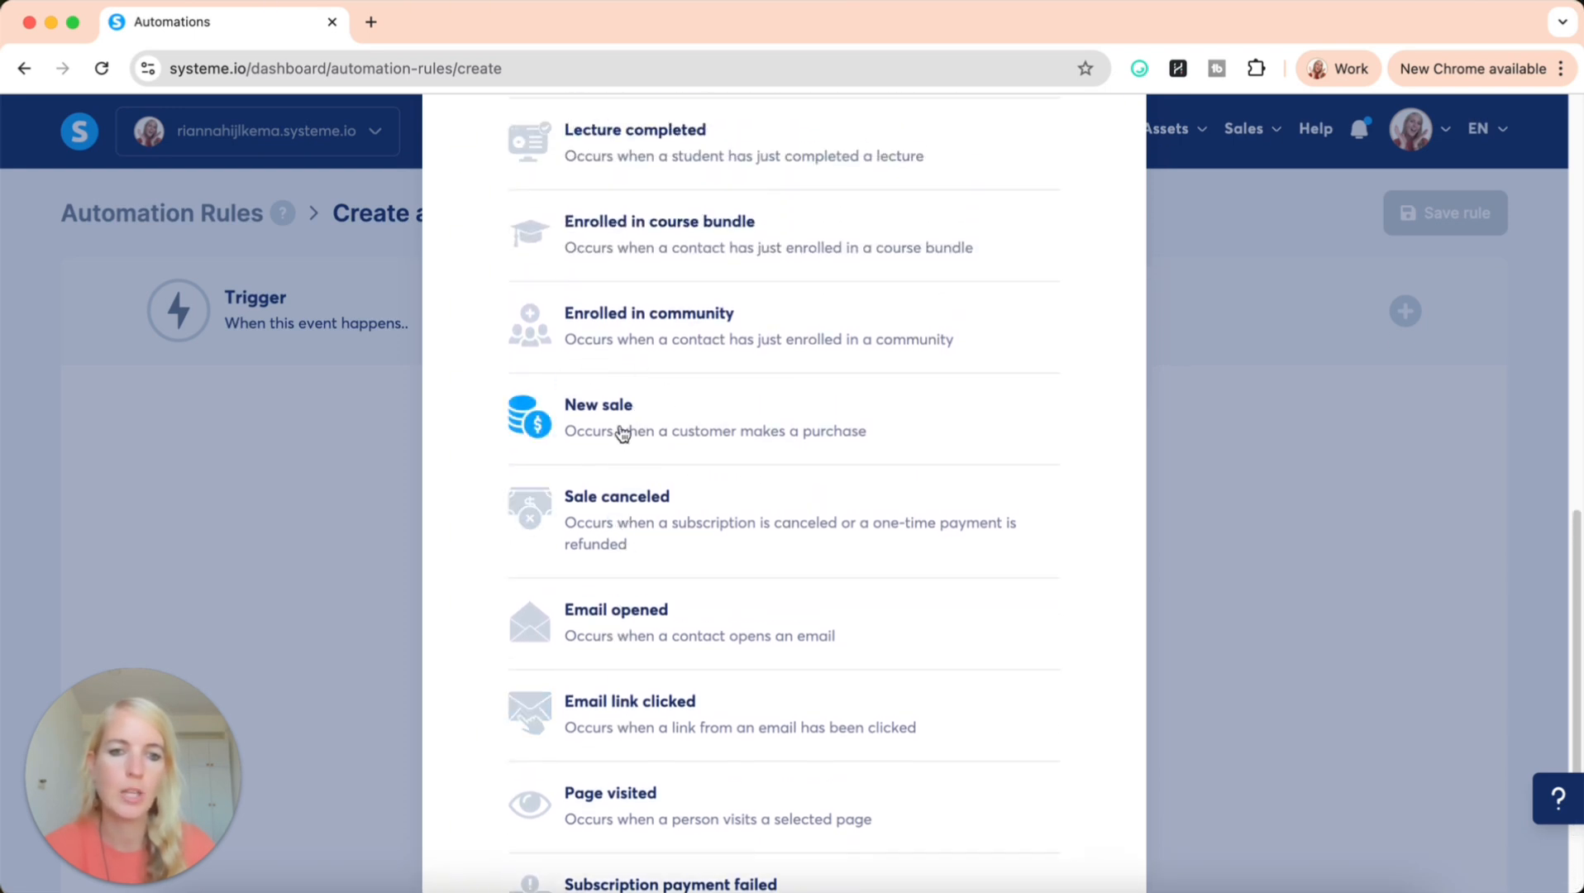
pyautogui.scroll(10, 622, 431)
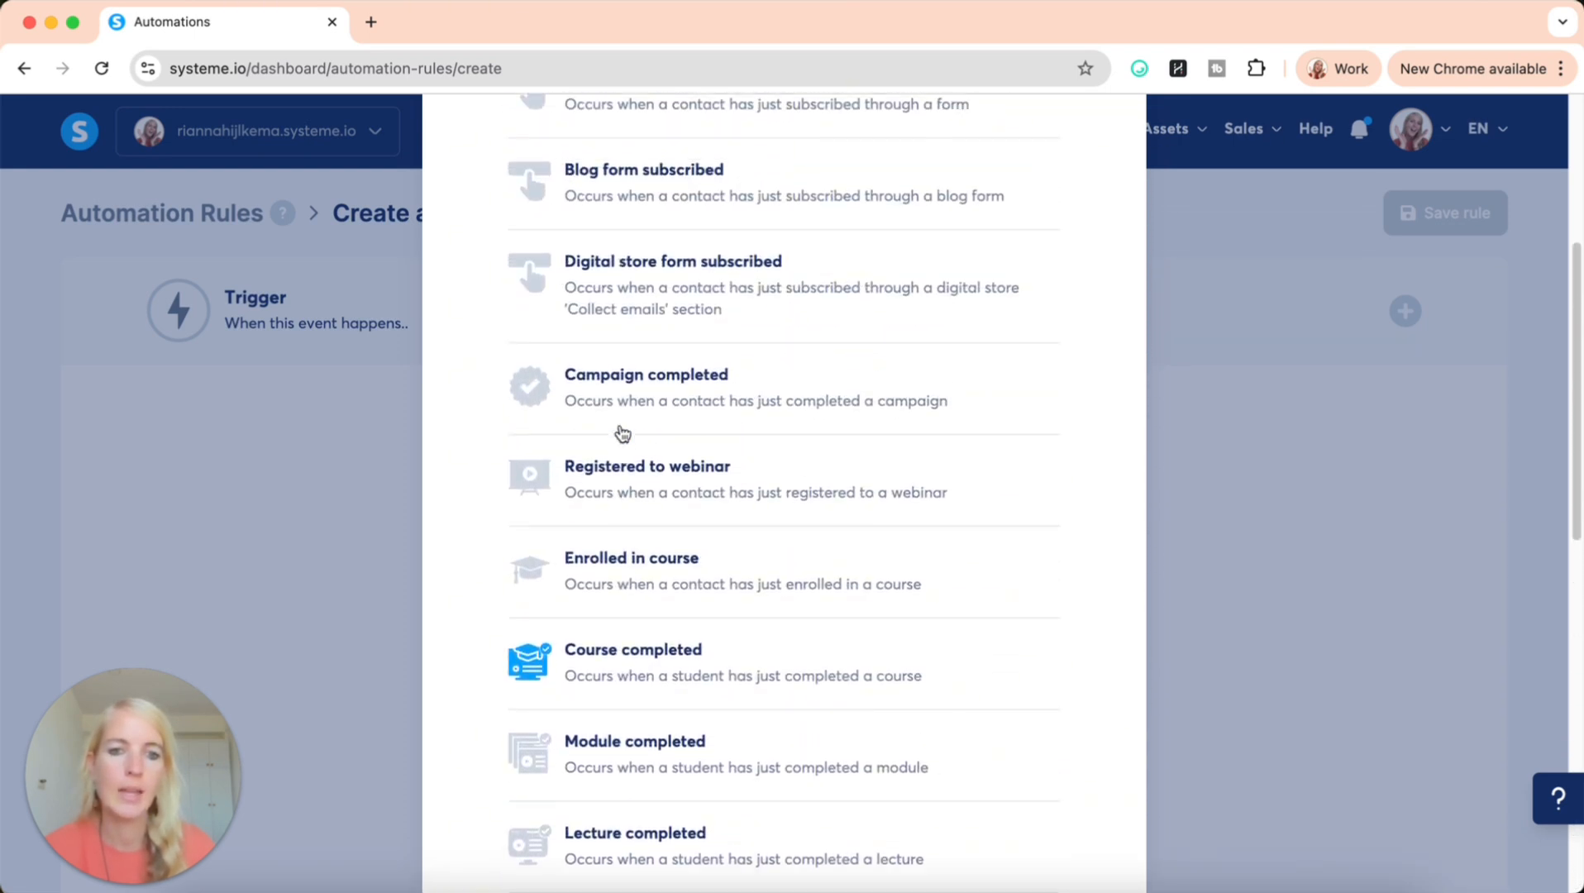
pyautogui.scroll(1, 622, 432)
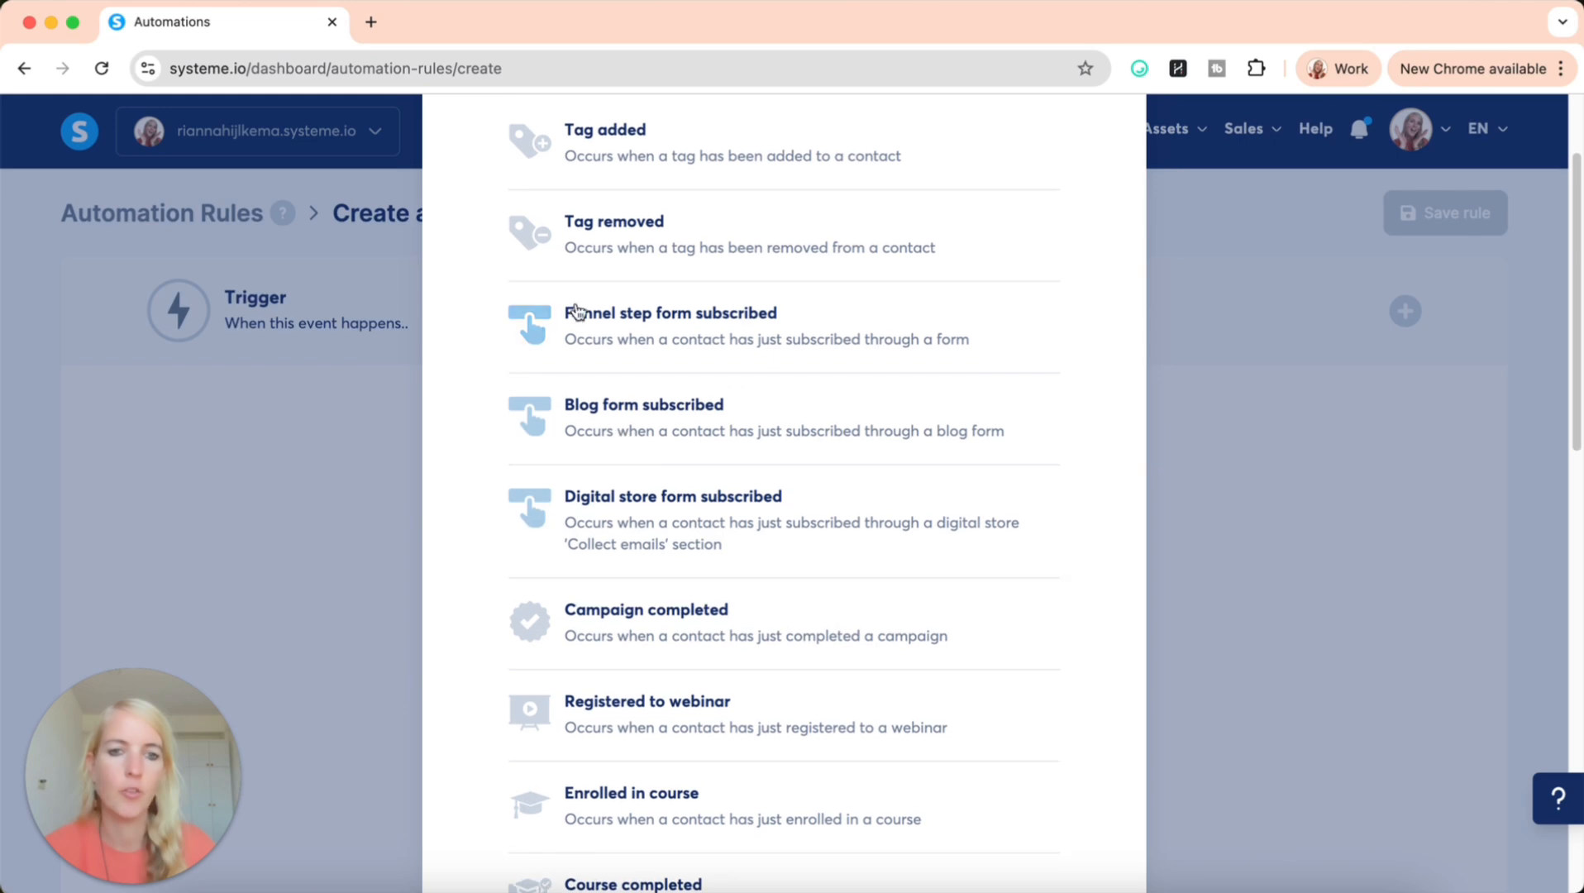
pyautogui.click(686, 331)
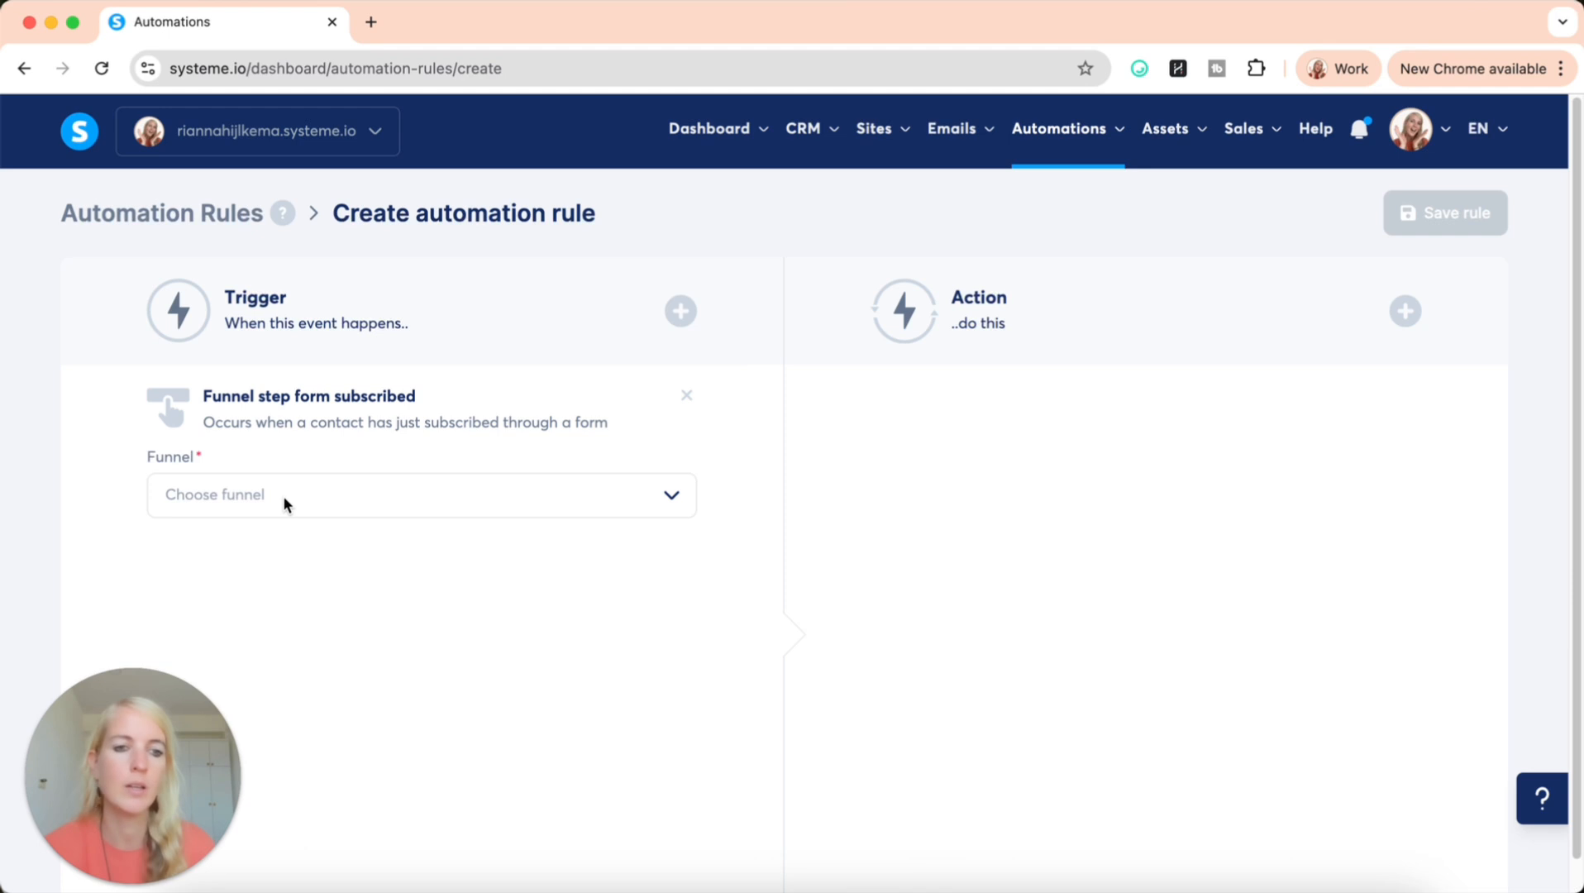
# Set the trigger's funnel to Certified and Booked™ and its funnel step to 10-Day Challenge | Opt-In.
pyautogui.click(671, 496)
pyautogui.scroll(-5, 542, 623)
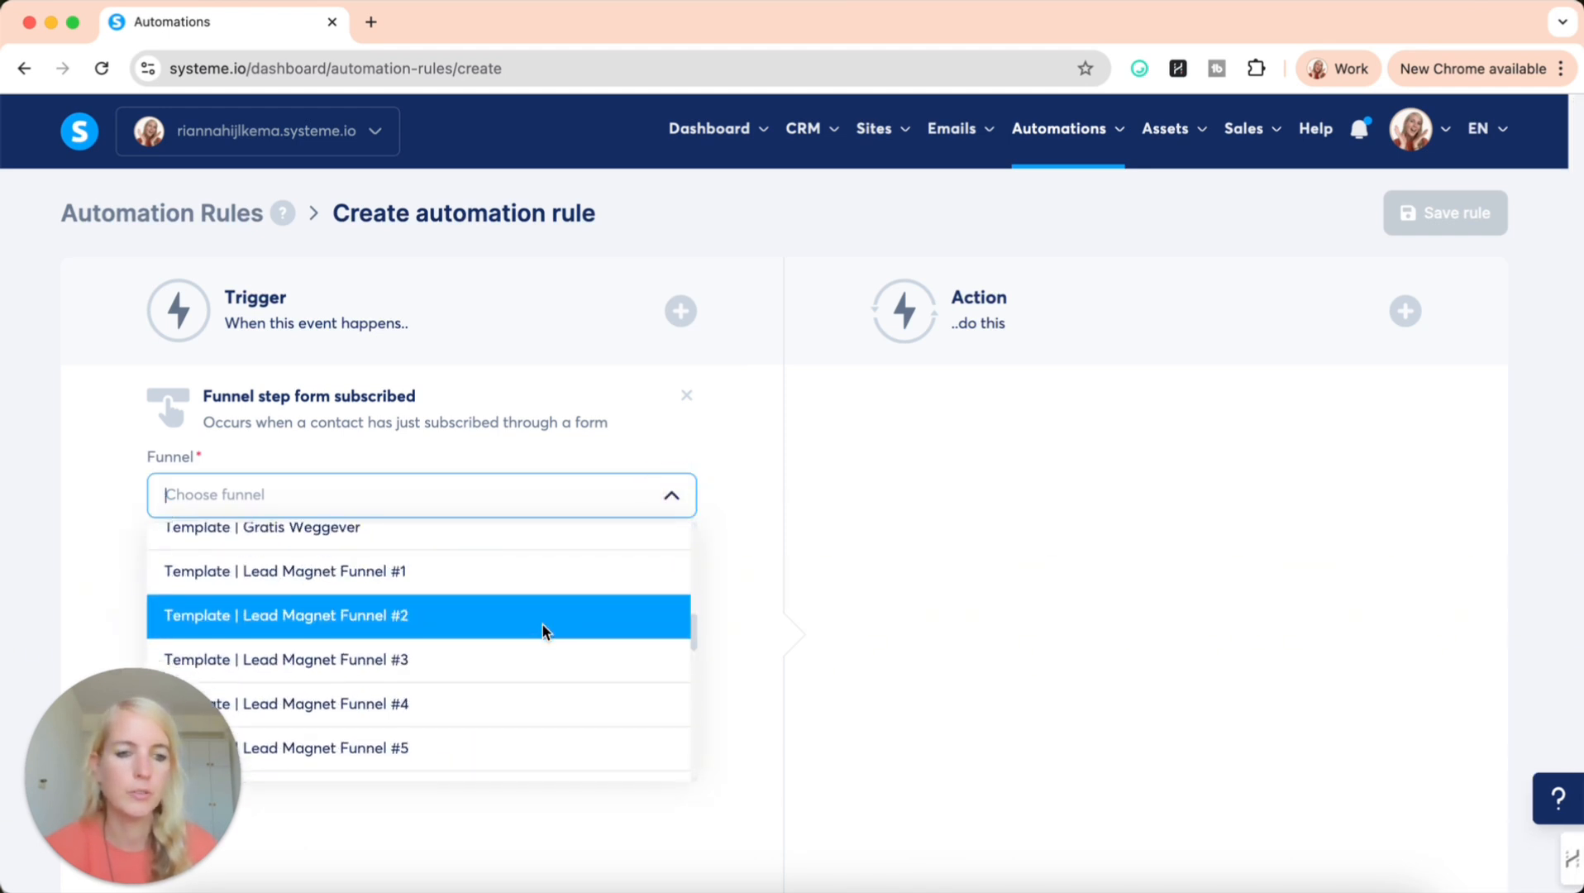
pyautogui.scroll(-10, 542, 623)
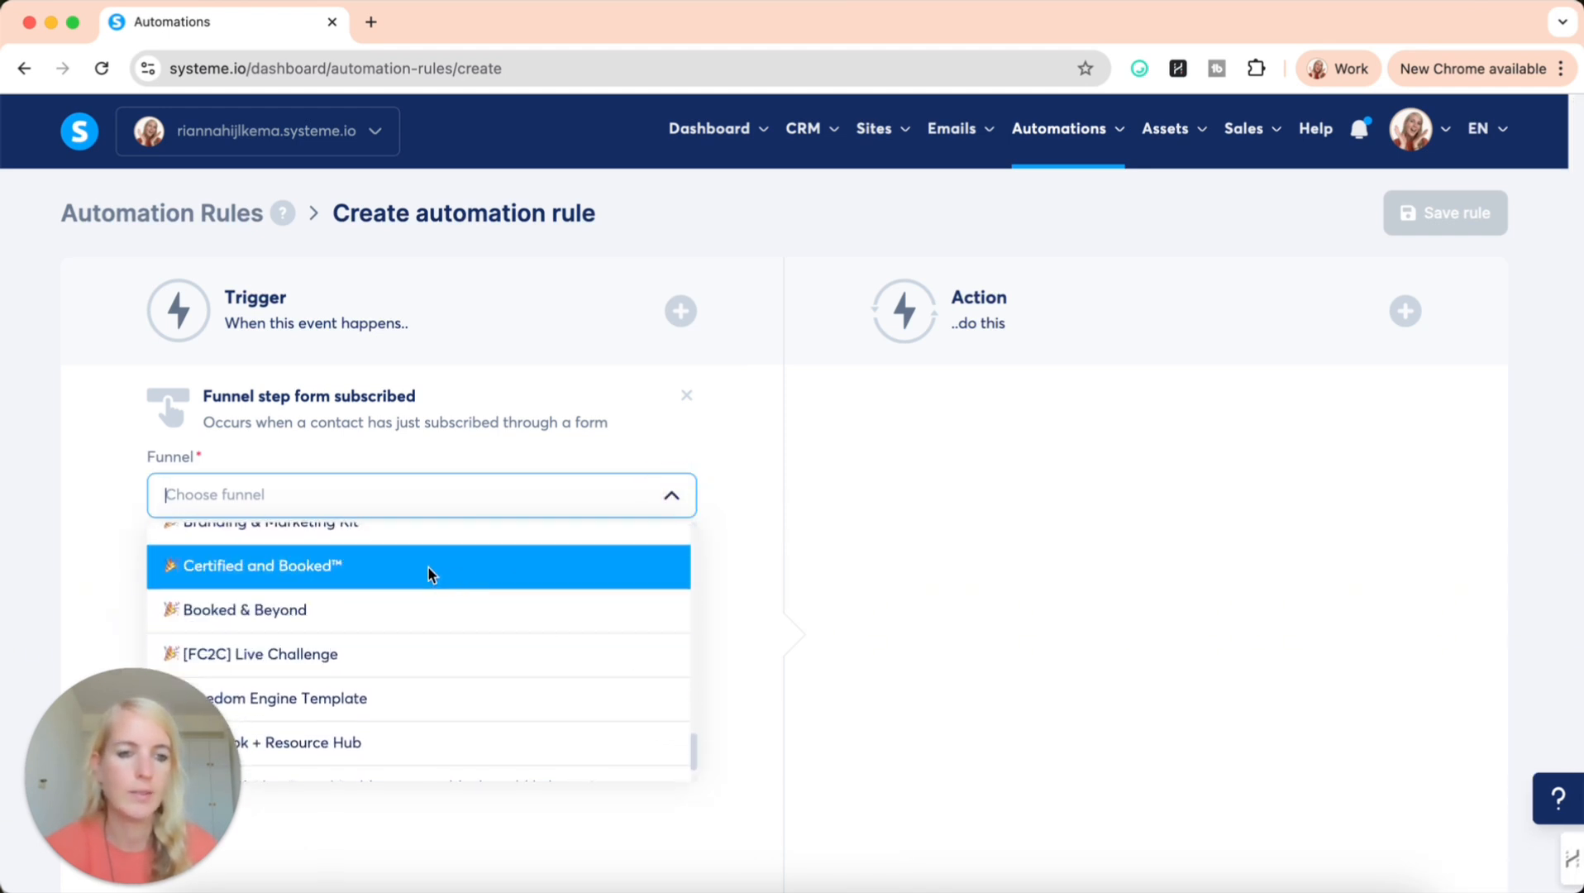
pyautogui.click(427, 566)
pyautogui.click(520, 580)
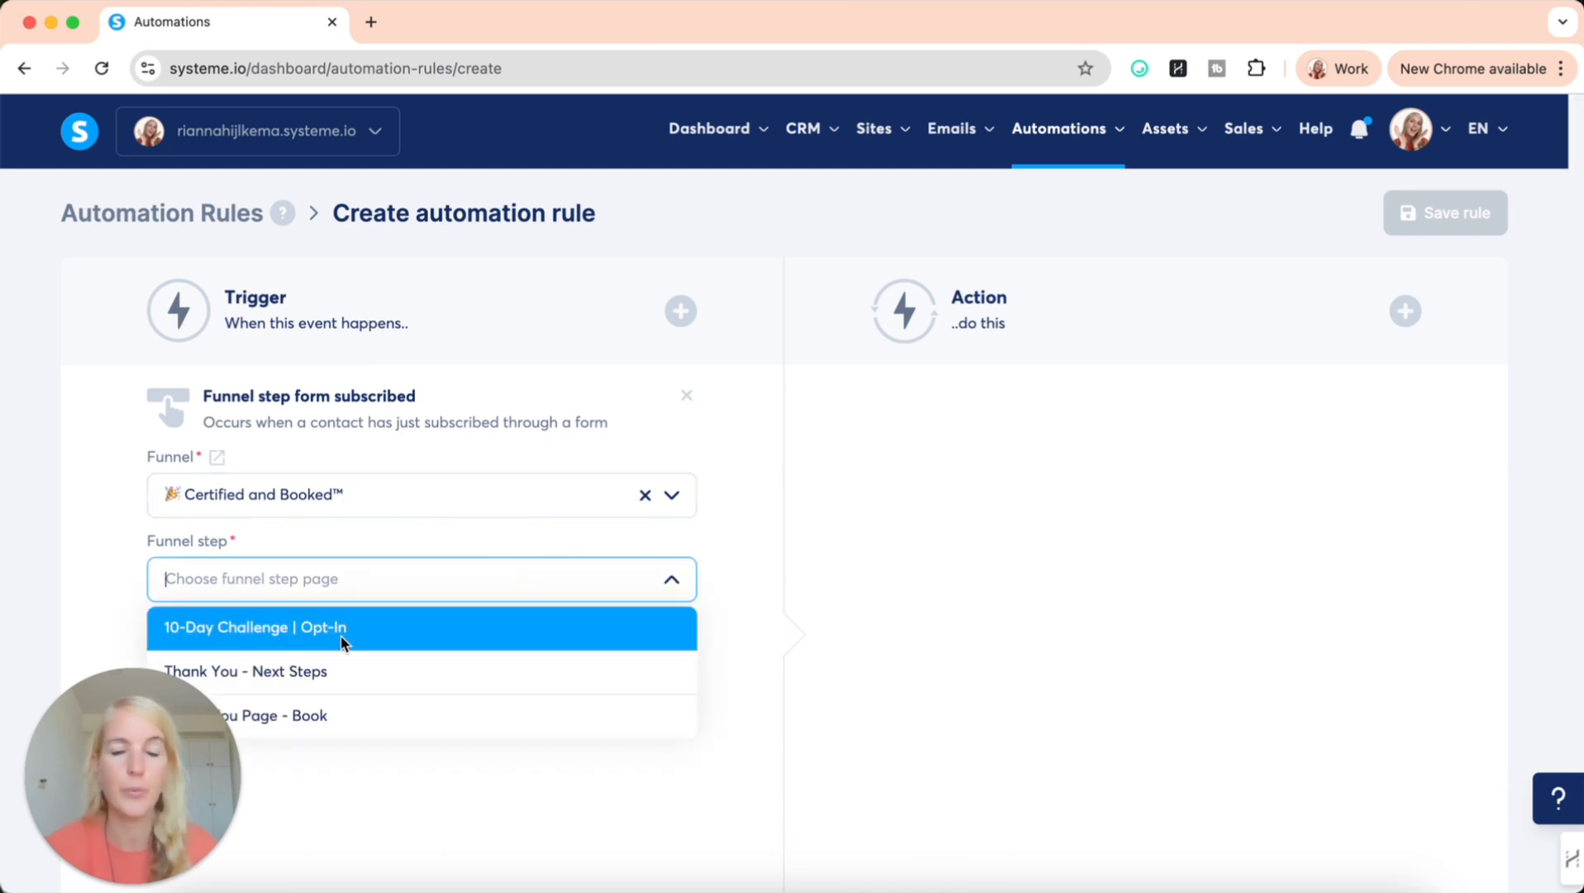
pyautogui.click(353, 633)
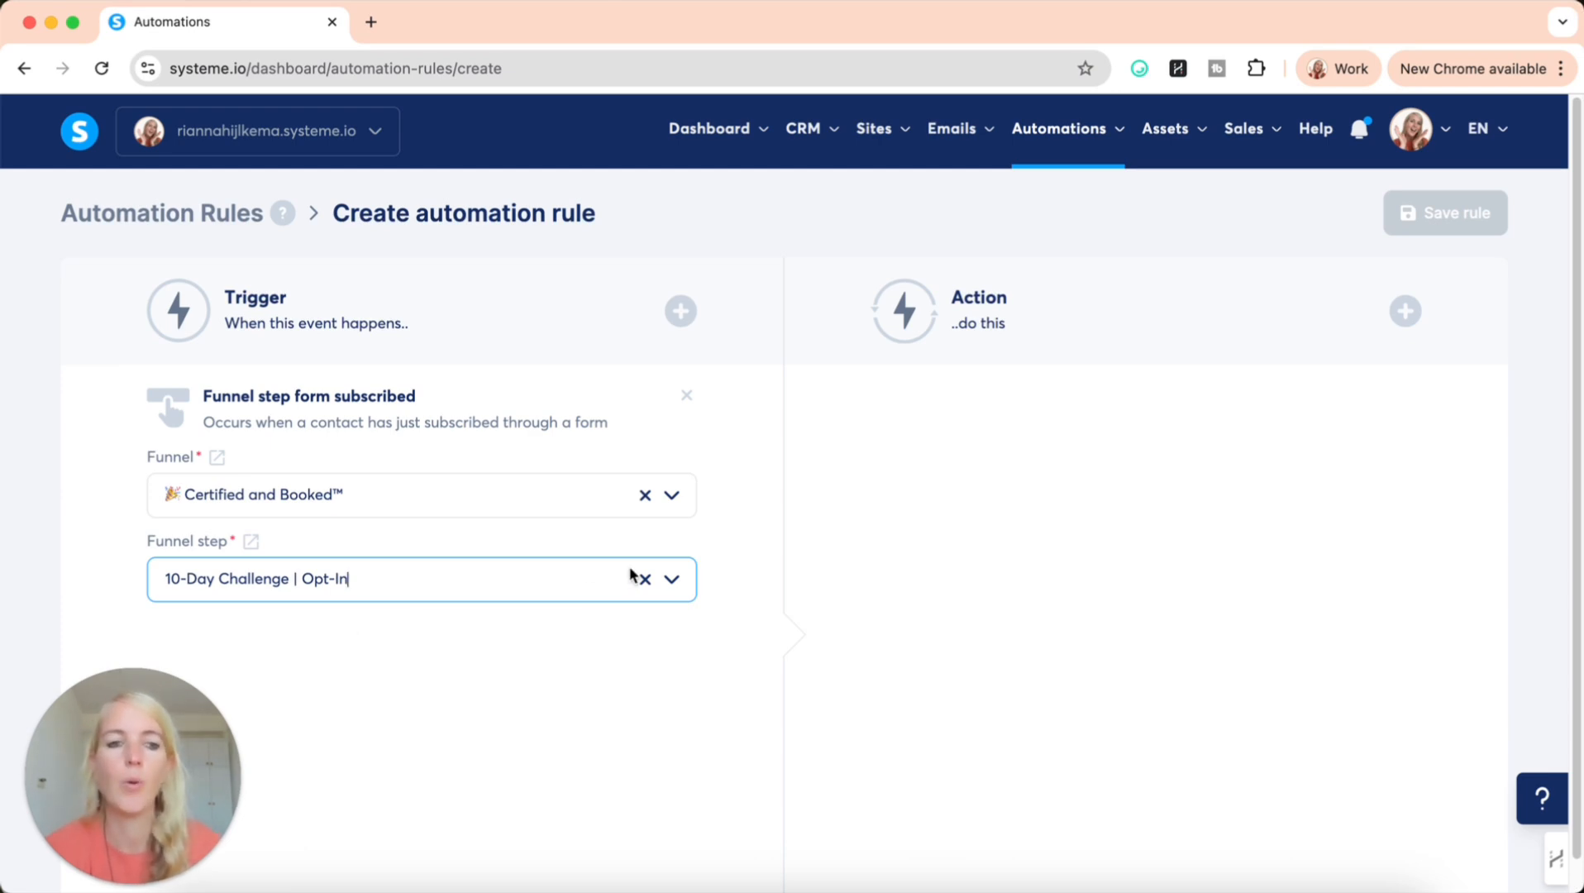
# Give the rule an action that adds a tag to the contact.
pyautogui.click(1405, 312)
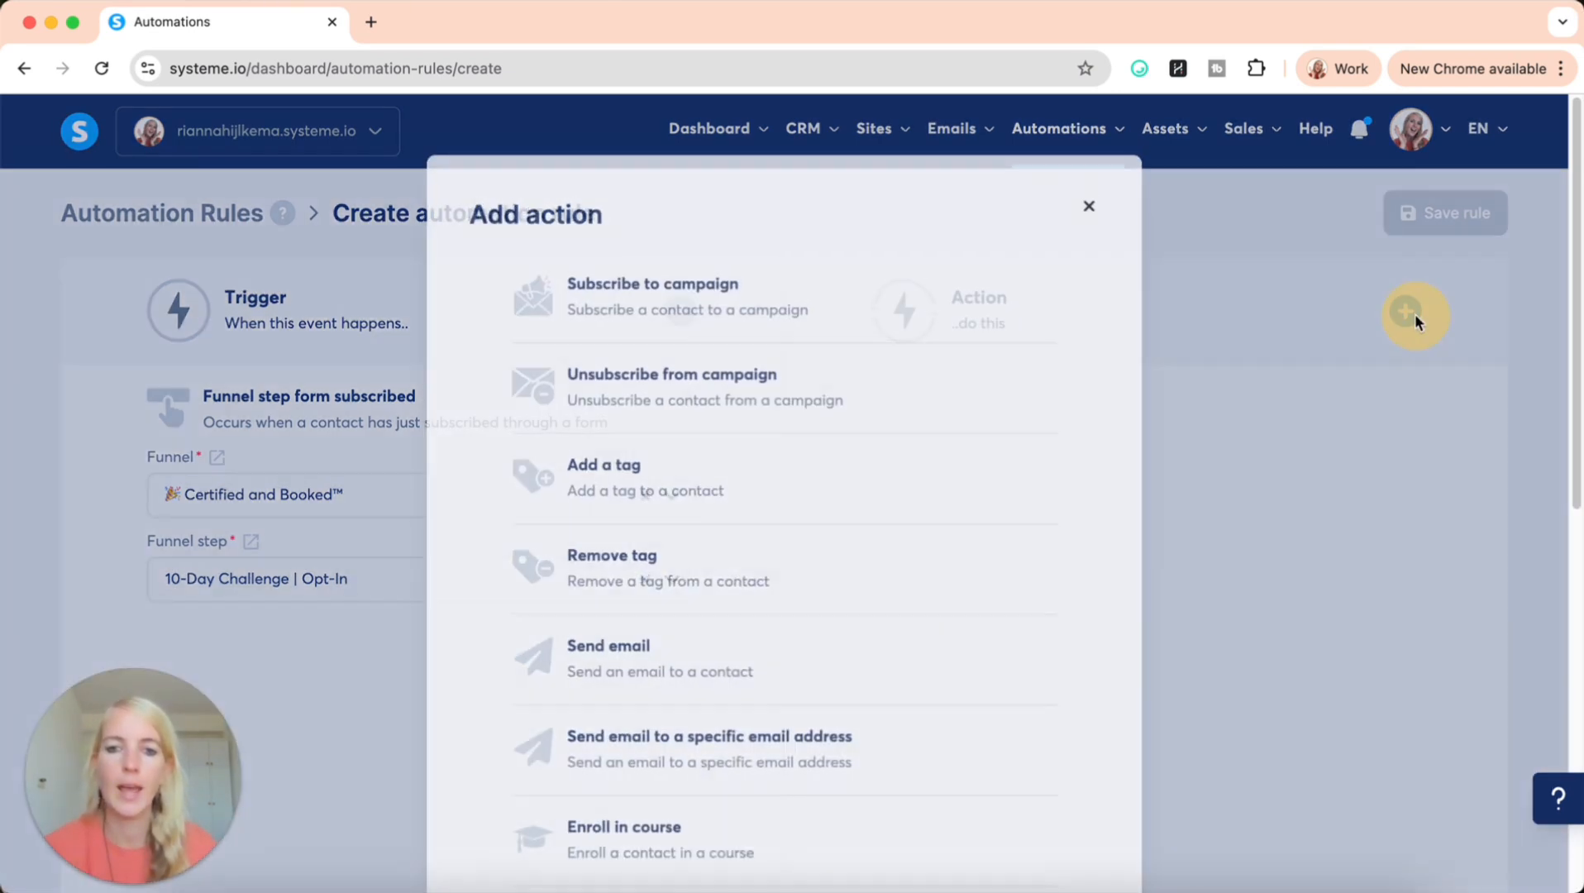
pyautogui.scroll(-8, 862, 846)
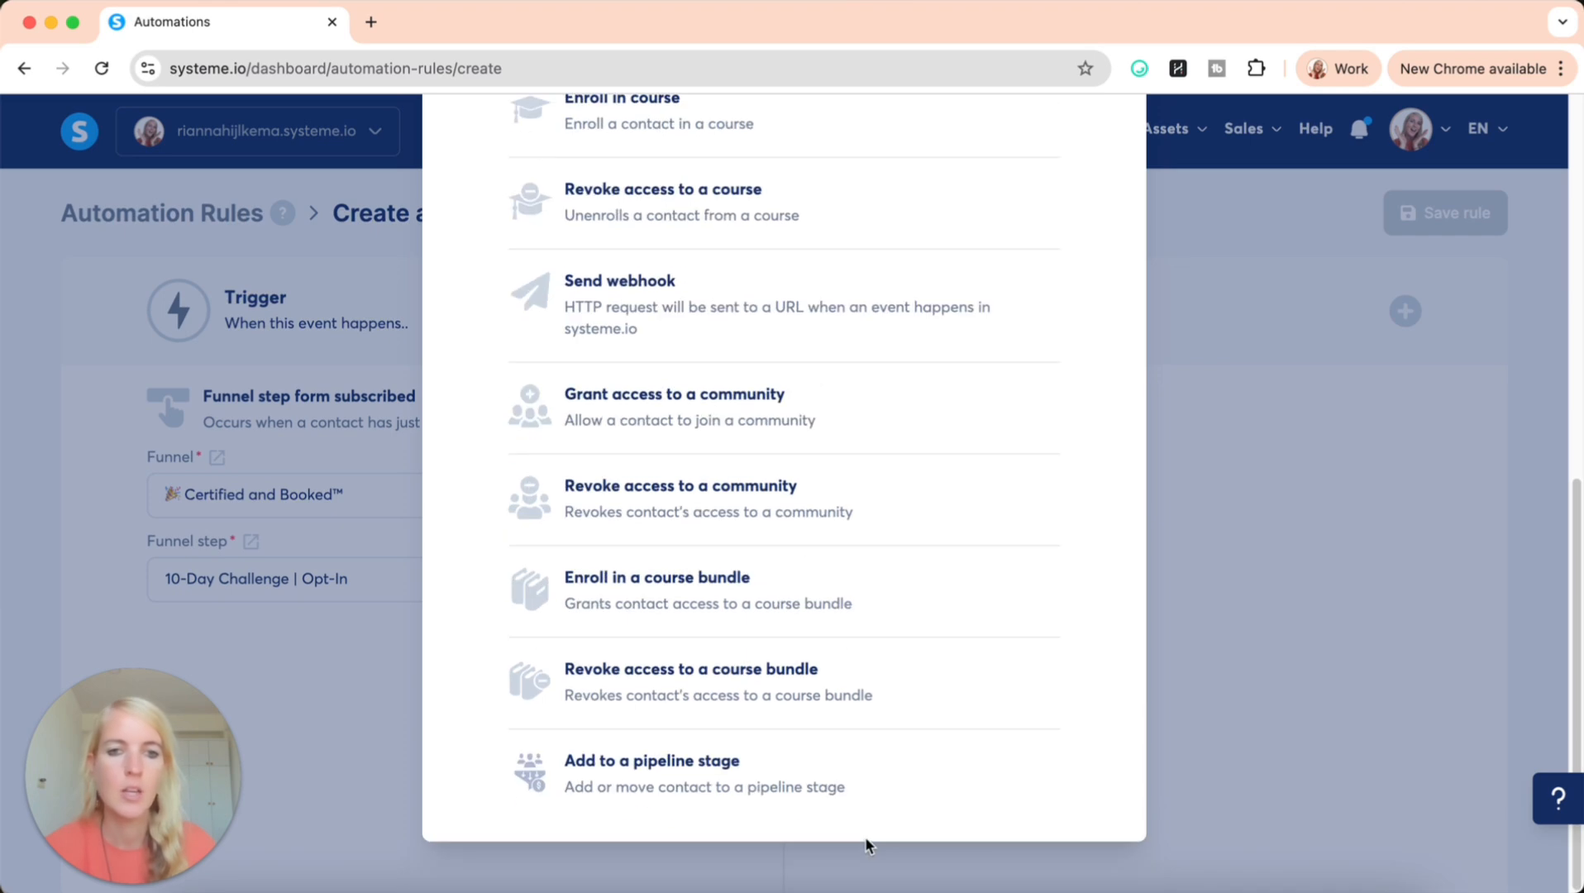
pyautogui.scroll(8, 865, 843)
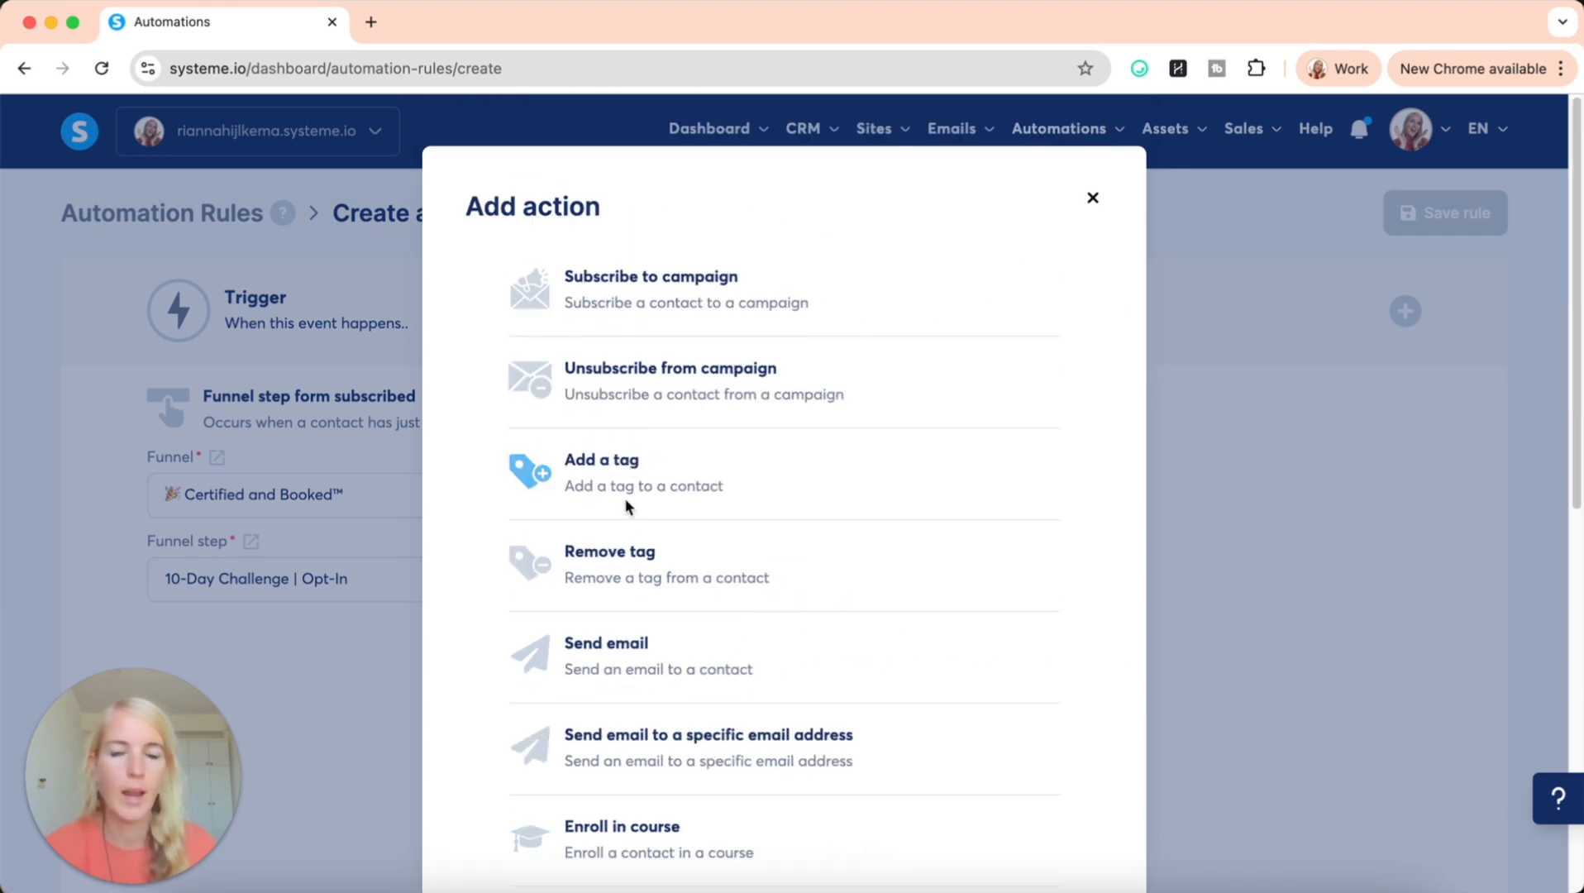
pyautogui.click(578, 477)
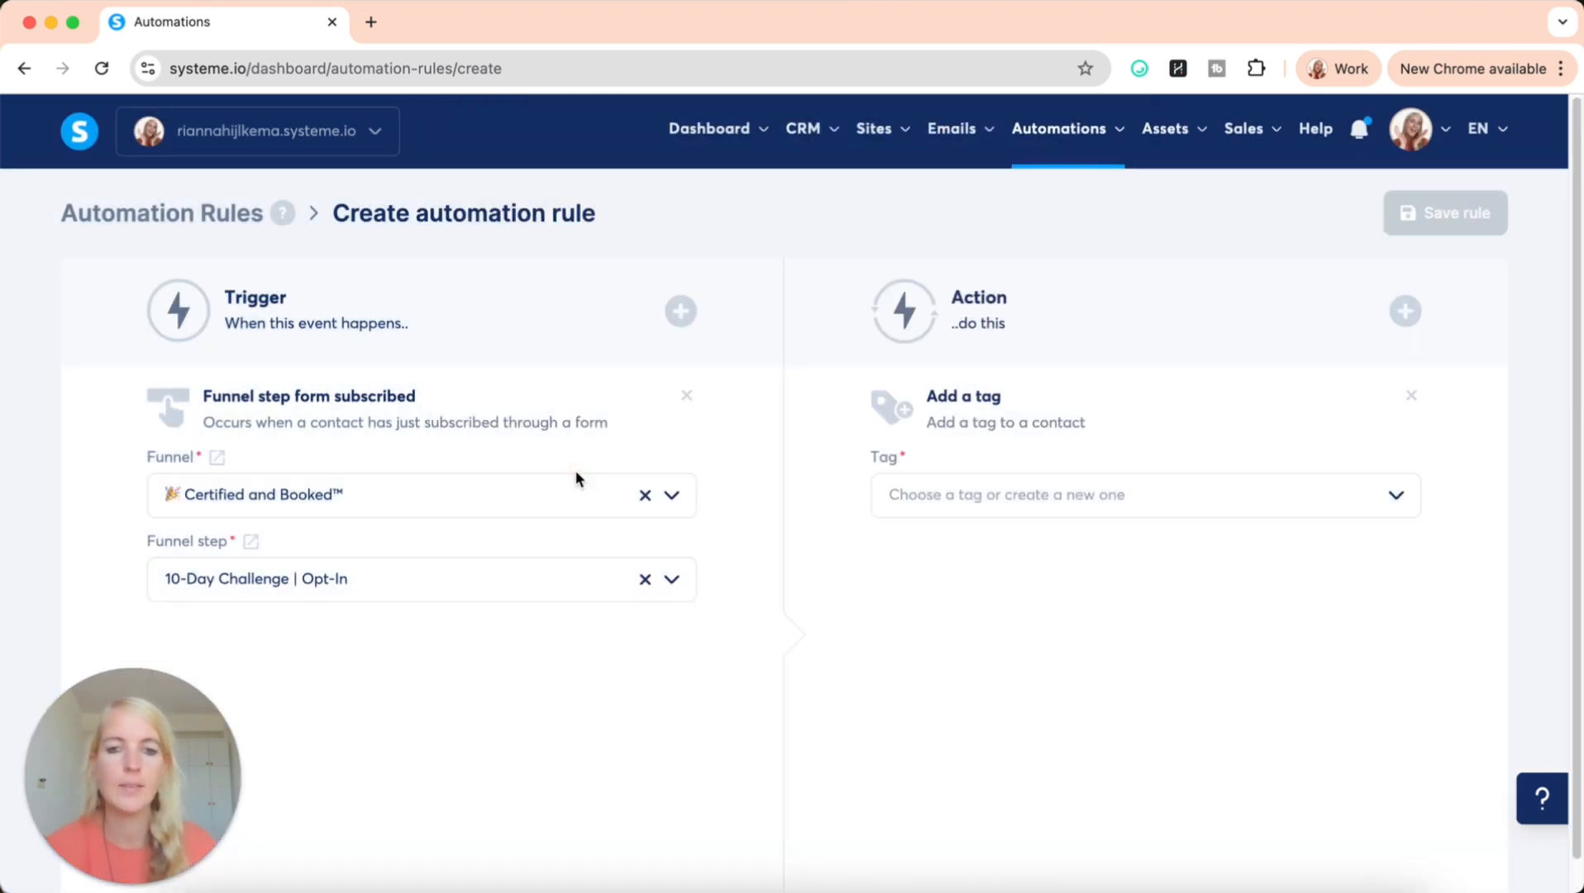
# Choose Freedom Engine (lead) as the tag for the rule's Add a tag action.
pyautogui.click(995, 501)
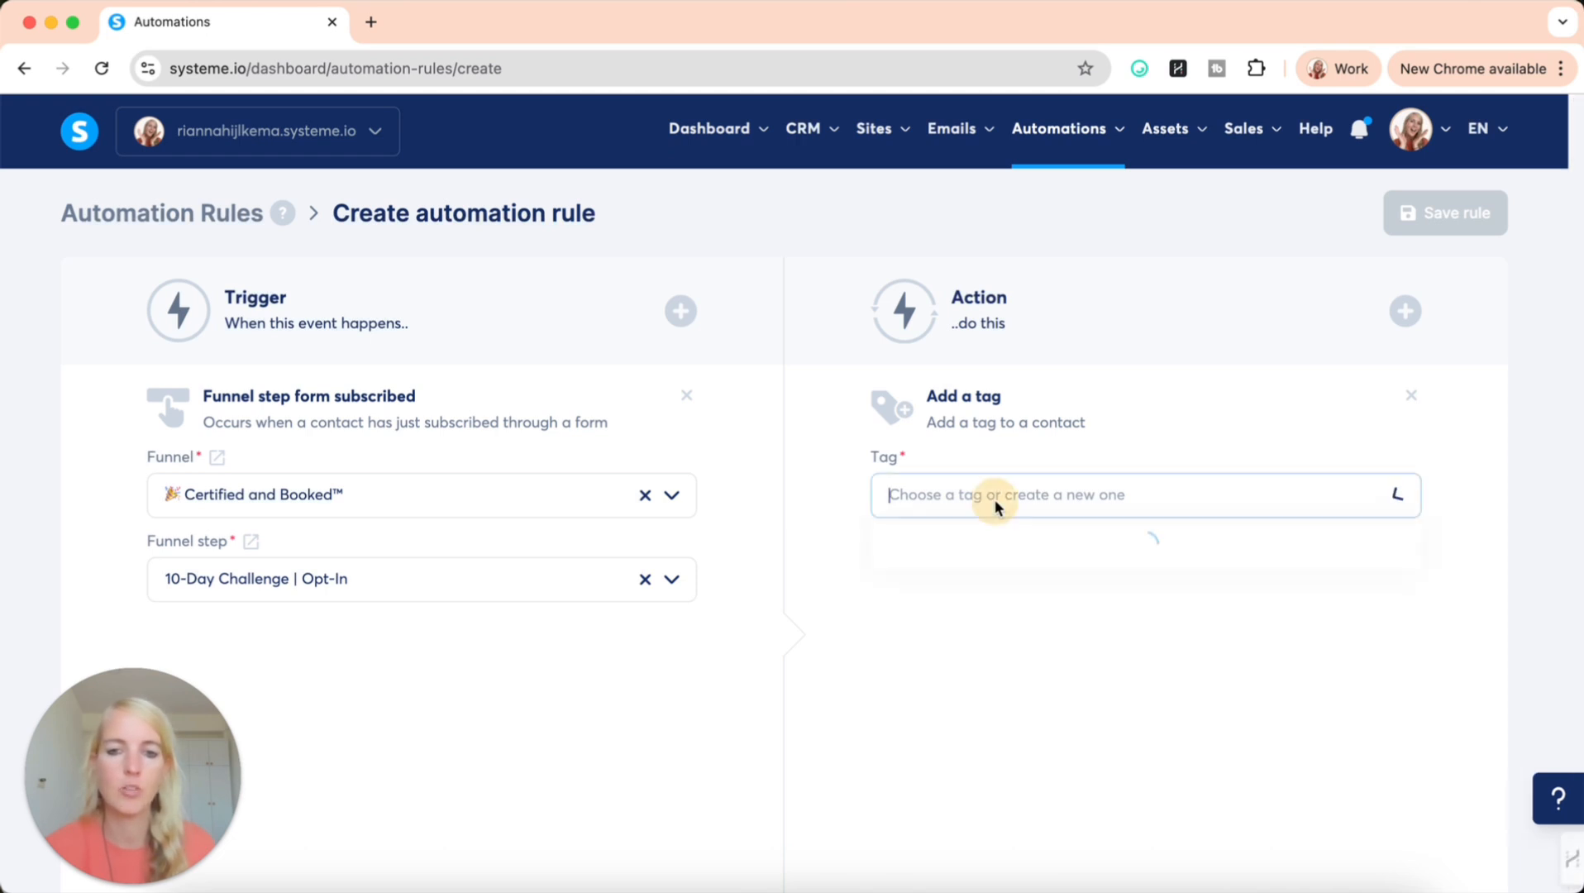
pyautogui.scroll(-5, 992, 707)
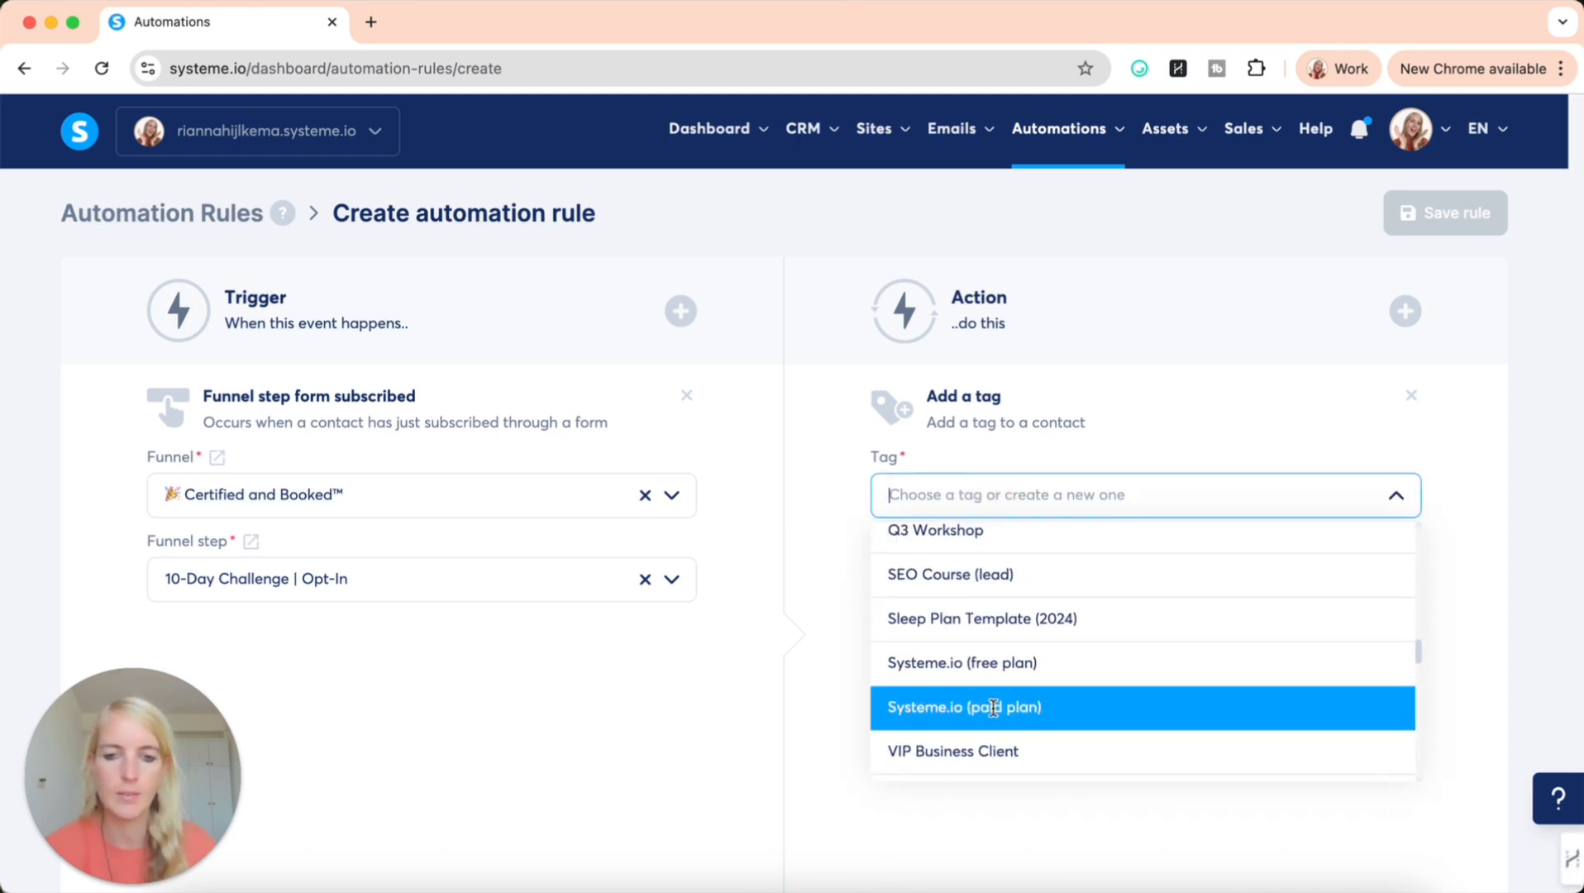
pyautogui.scroll(5, 992, 706)
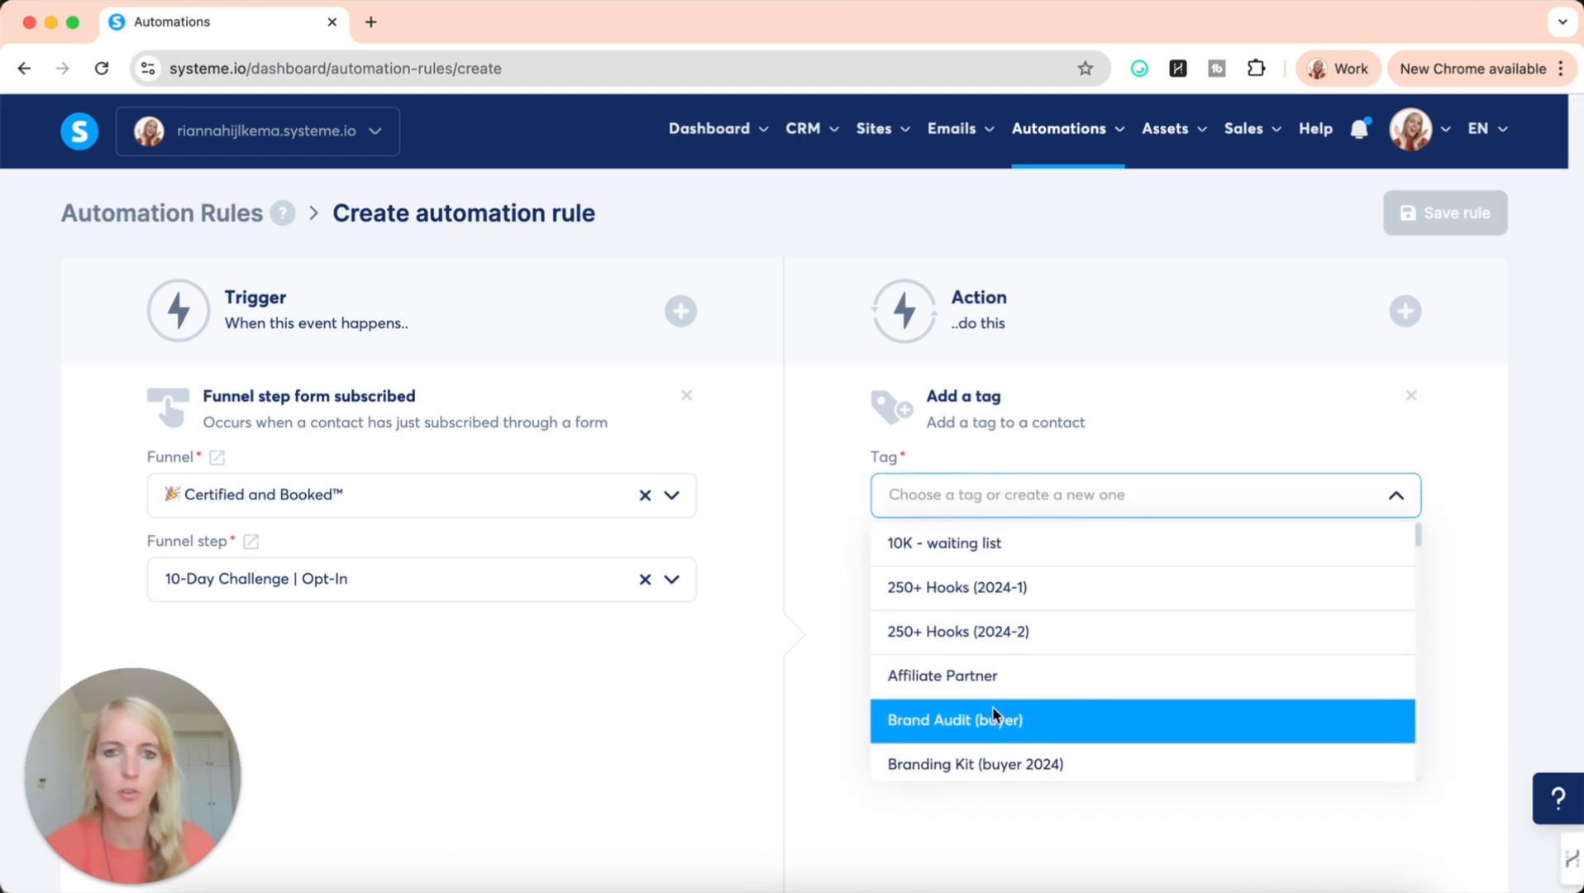
pyautogui.click(808, 130)
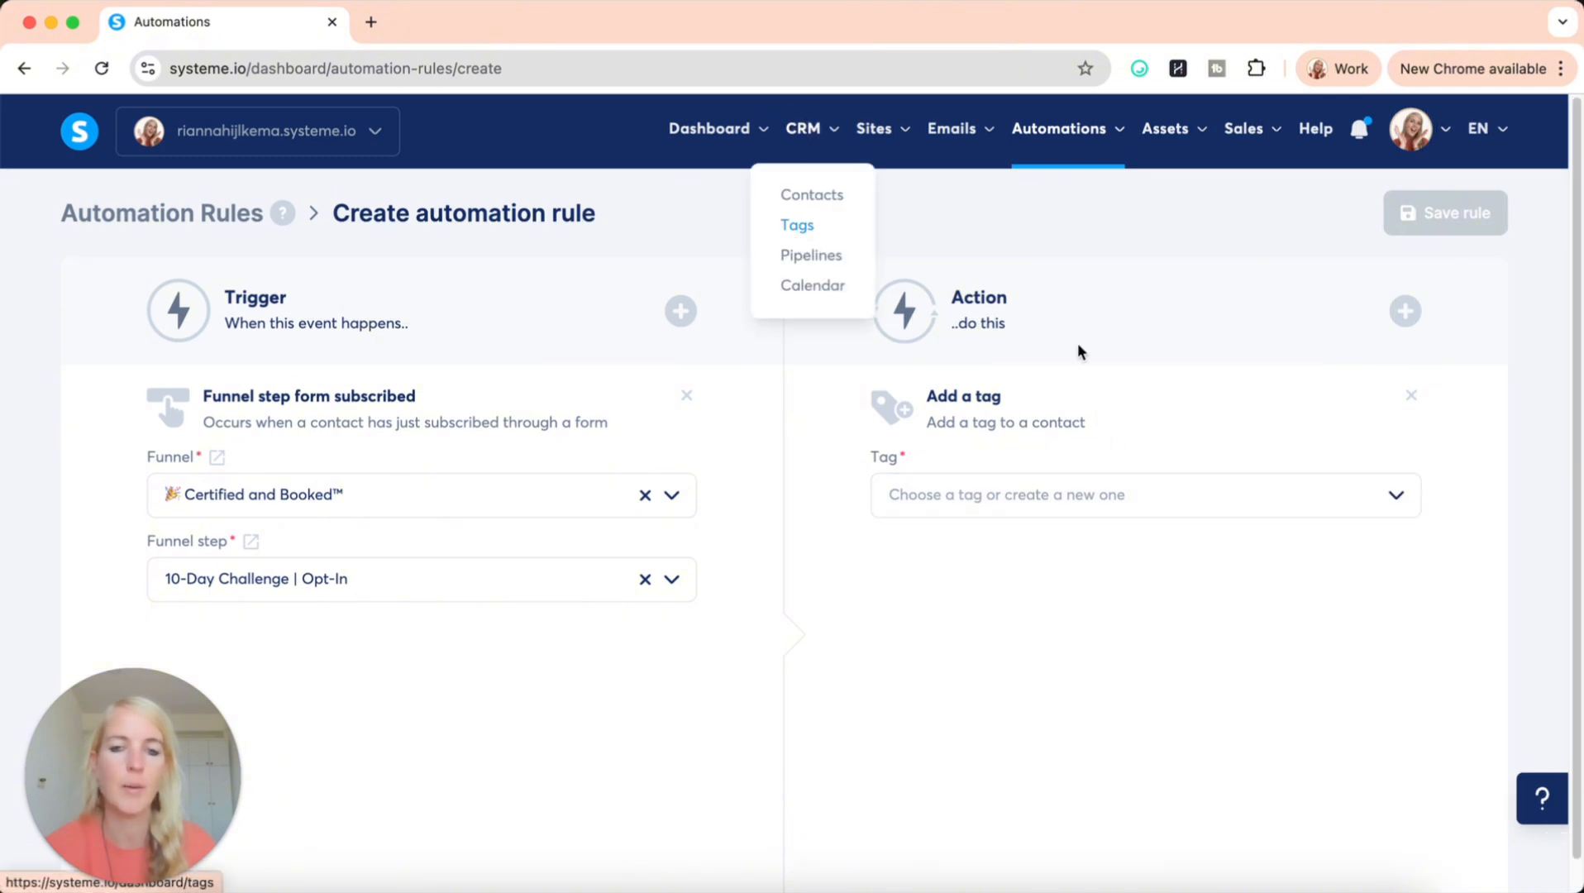
pyautogui.click(995, 493)
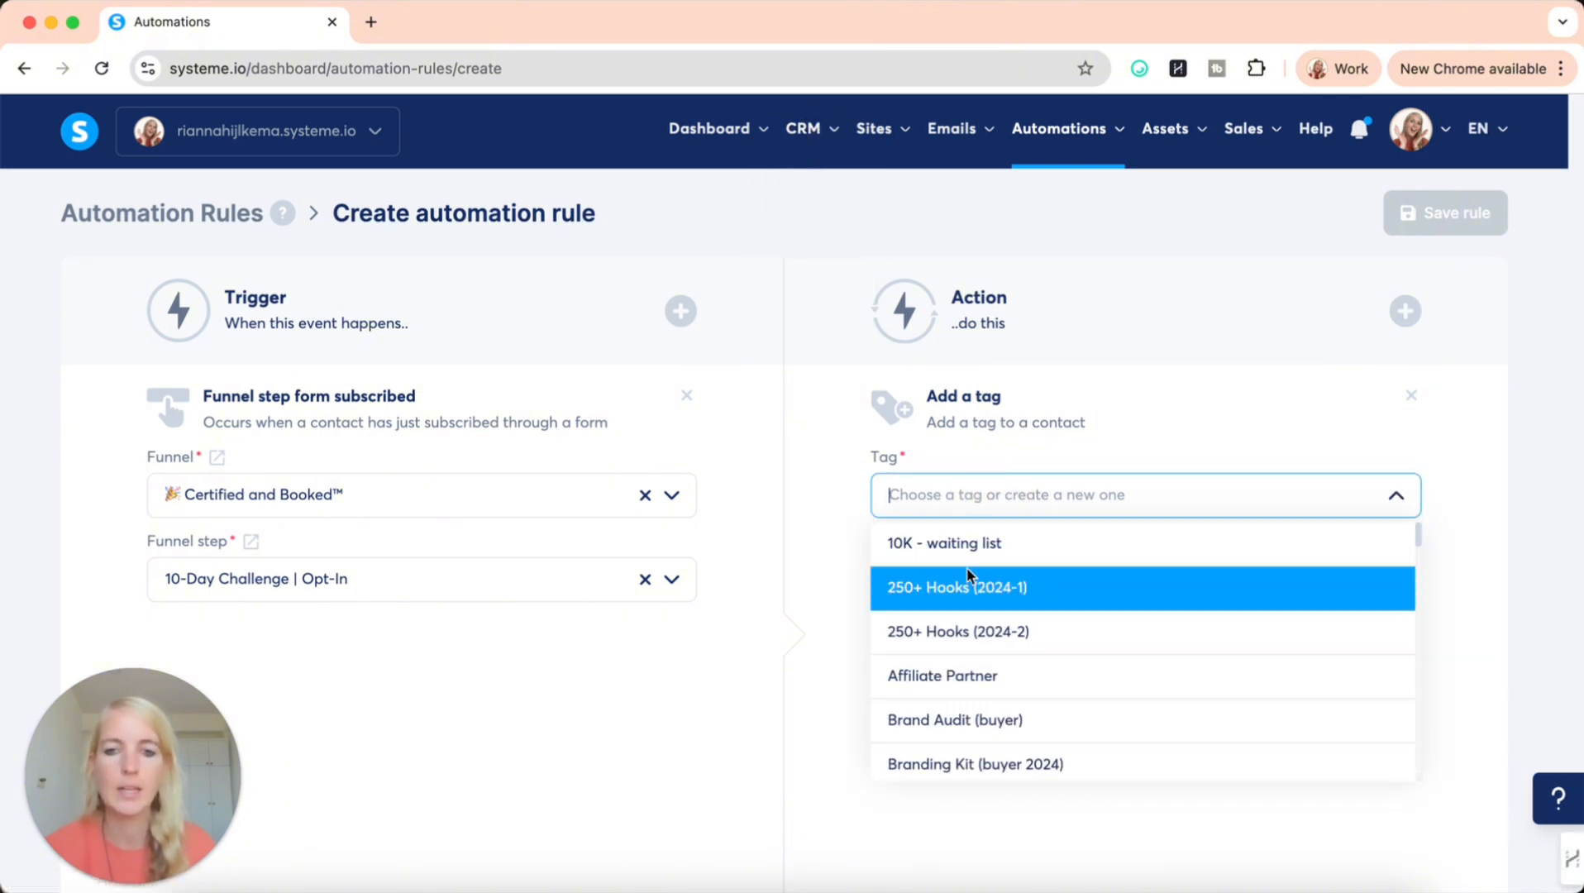
pyautogui.scroll(-3, 1014, 748)
pyautogui.scroll(-15, 1012, 742)
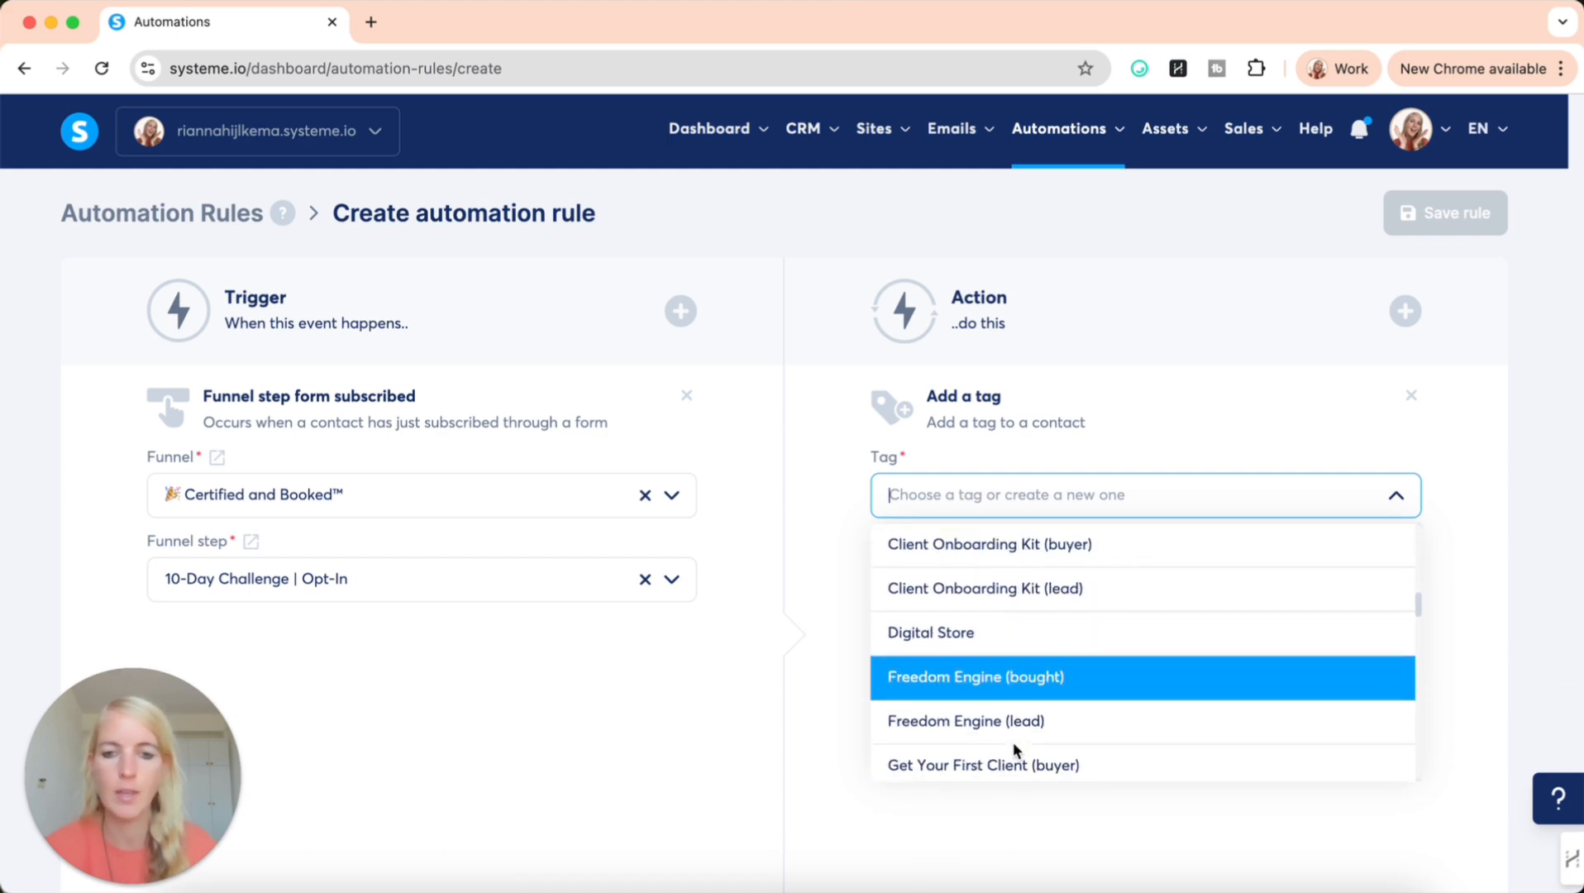
pyautogui.scroll(14, 1012, 741)
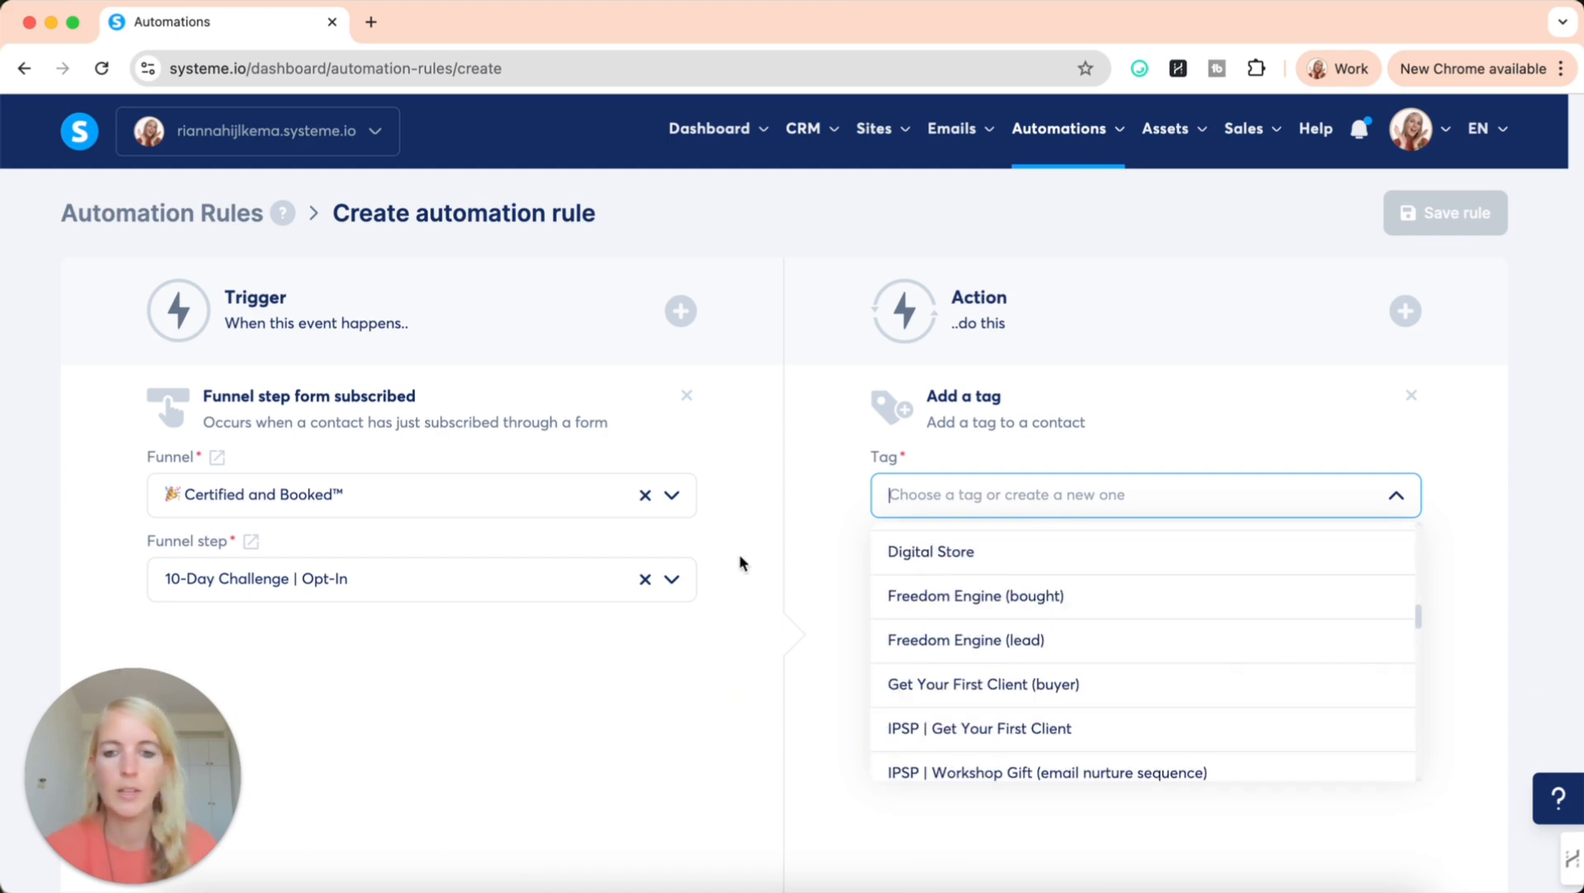
pyautogui.click(988, 648)
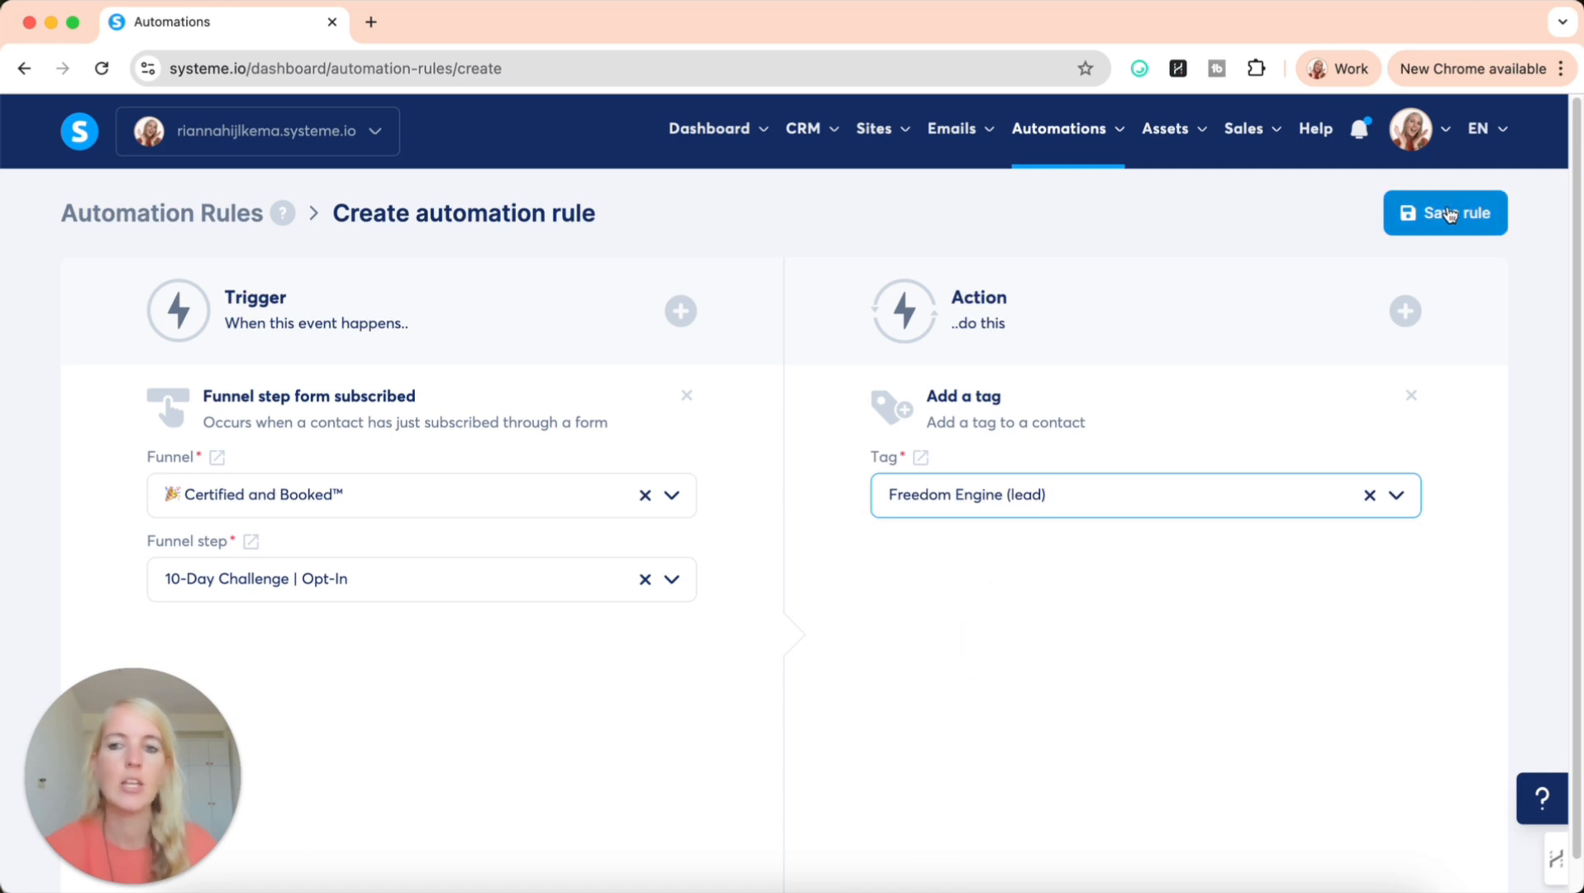
pyautogui.click(1406, 312)
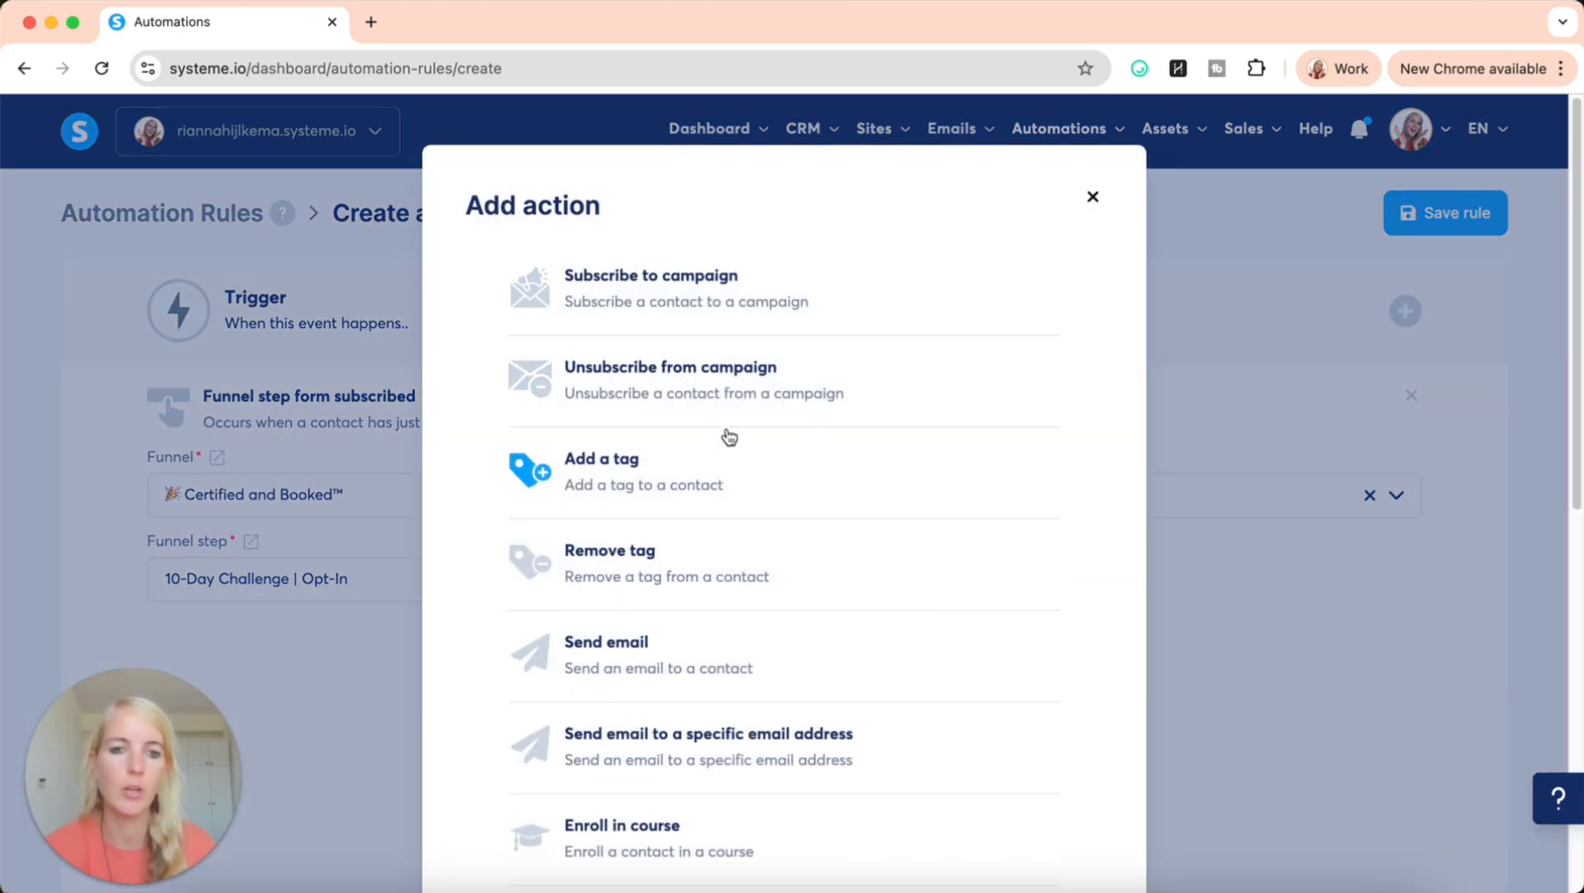
pyautogui.scroll(-1, 729, 437)
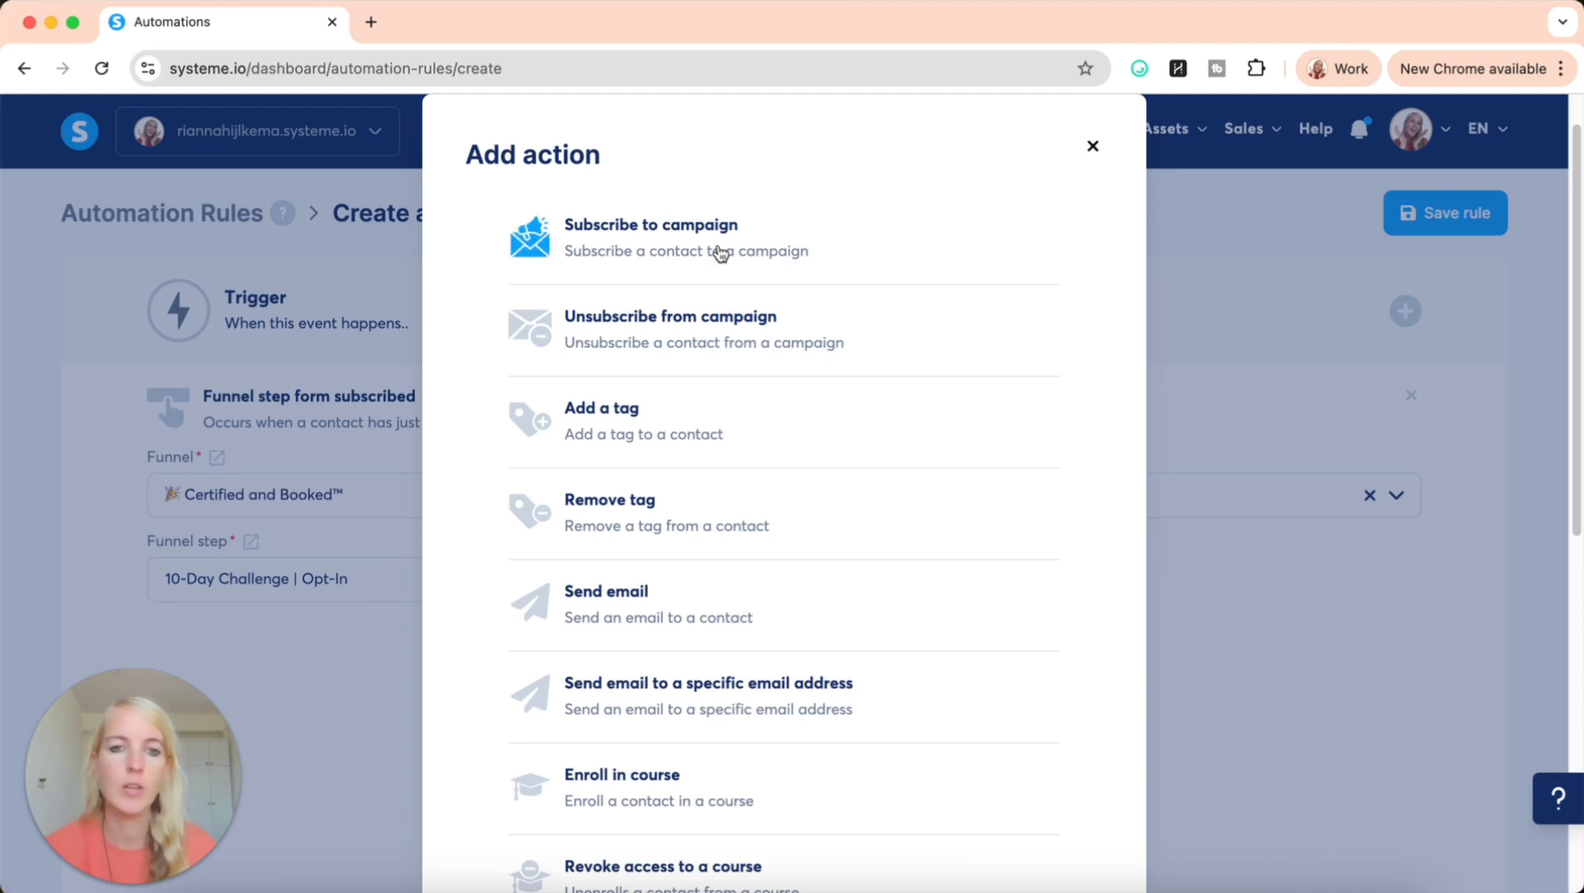
pyautogui.click(1092, 147)
pyautogui.moveTo(935, 142)
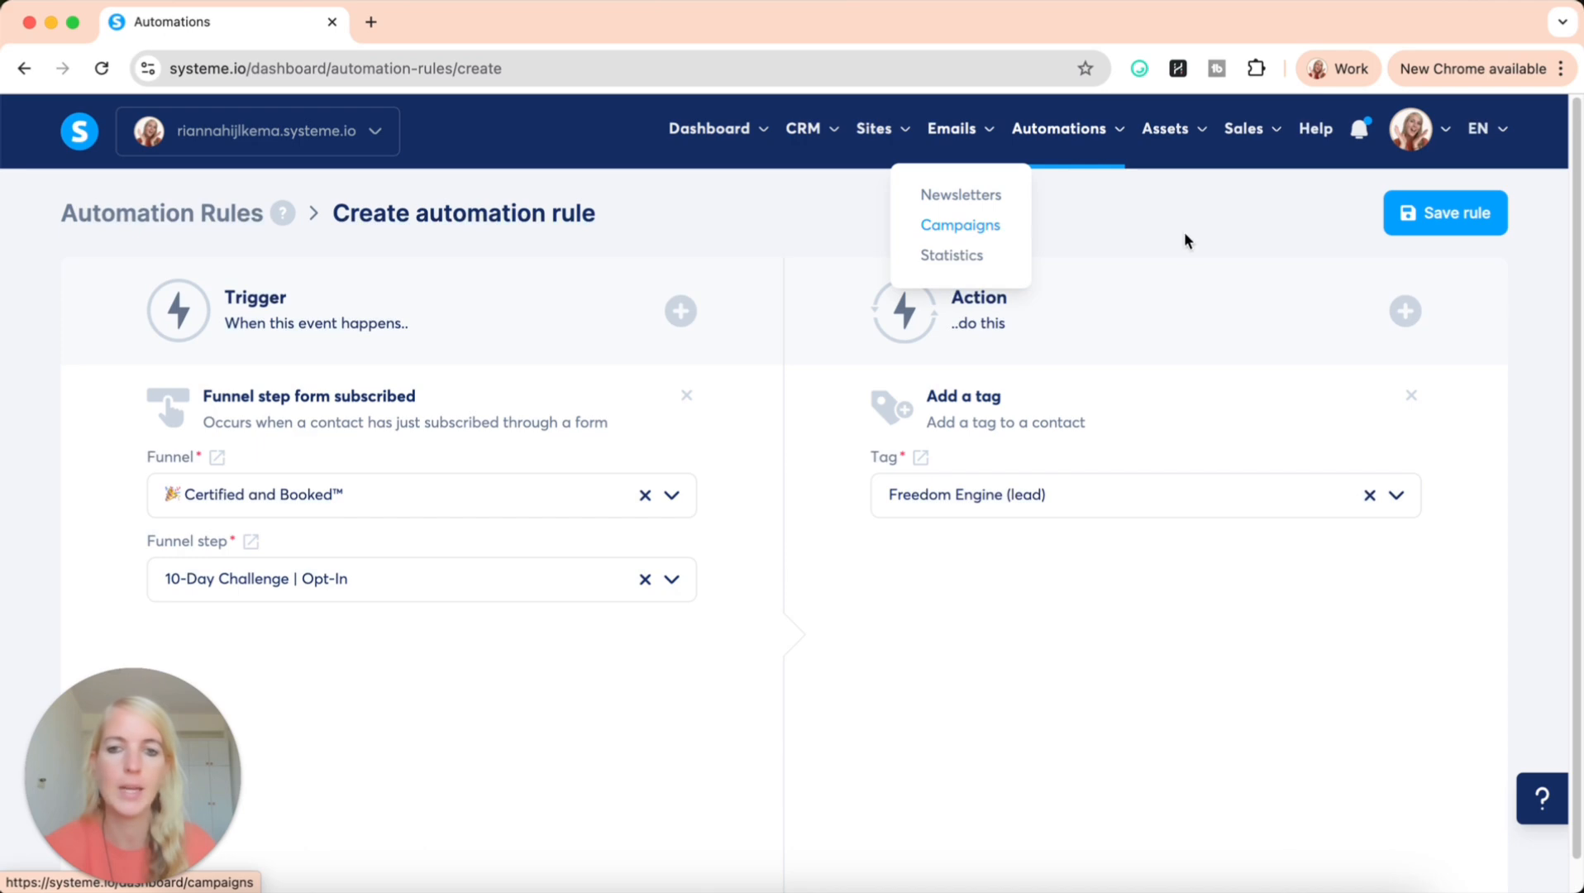
# Add a Send email action to the rule and look at the blank form for creating its email message.
pyautogui.click(1405, 311)
pyautogui.scroll(-1, 712, 609)
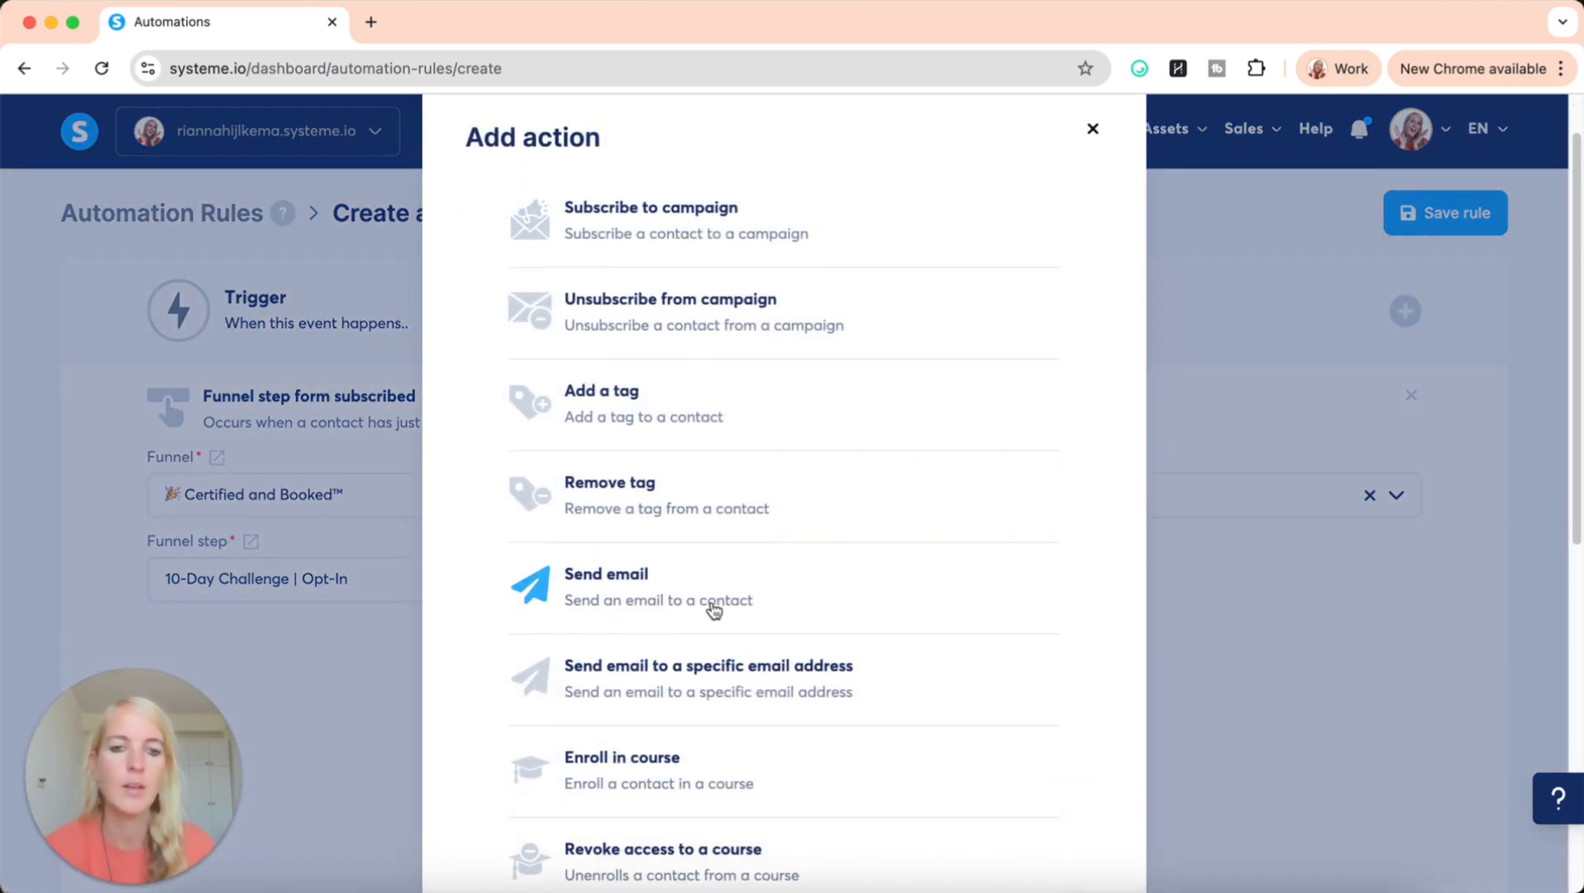
pyautogui.click(625, 573)
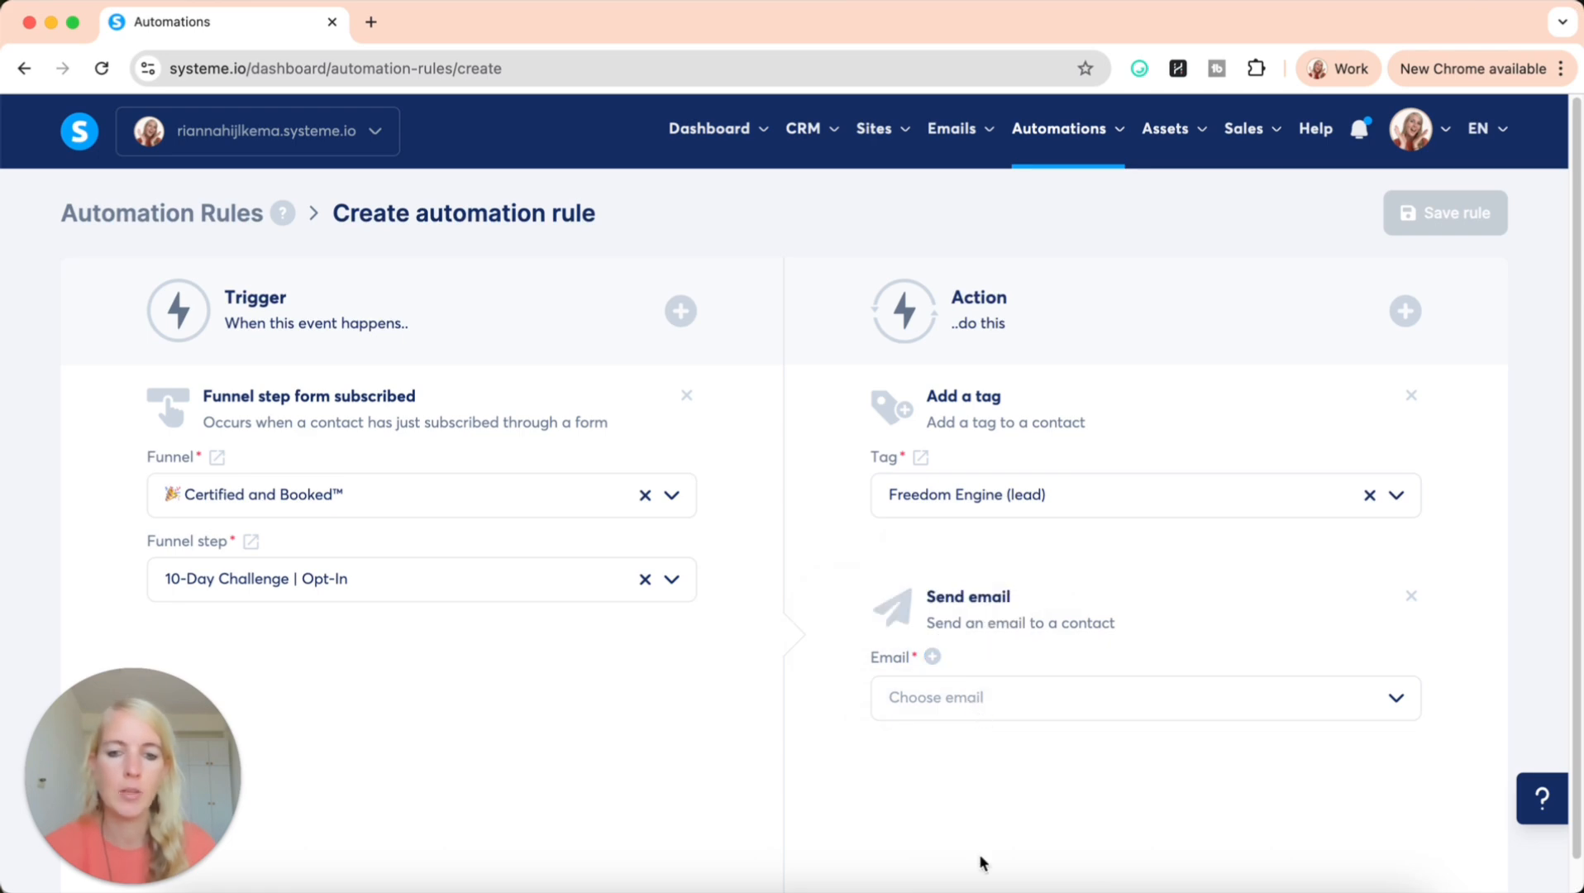
pyautogui.click(932, 656)
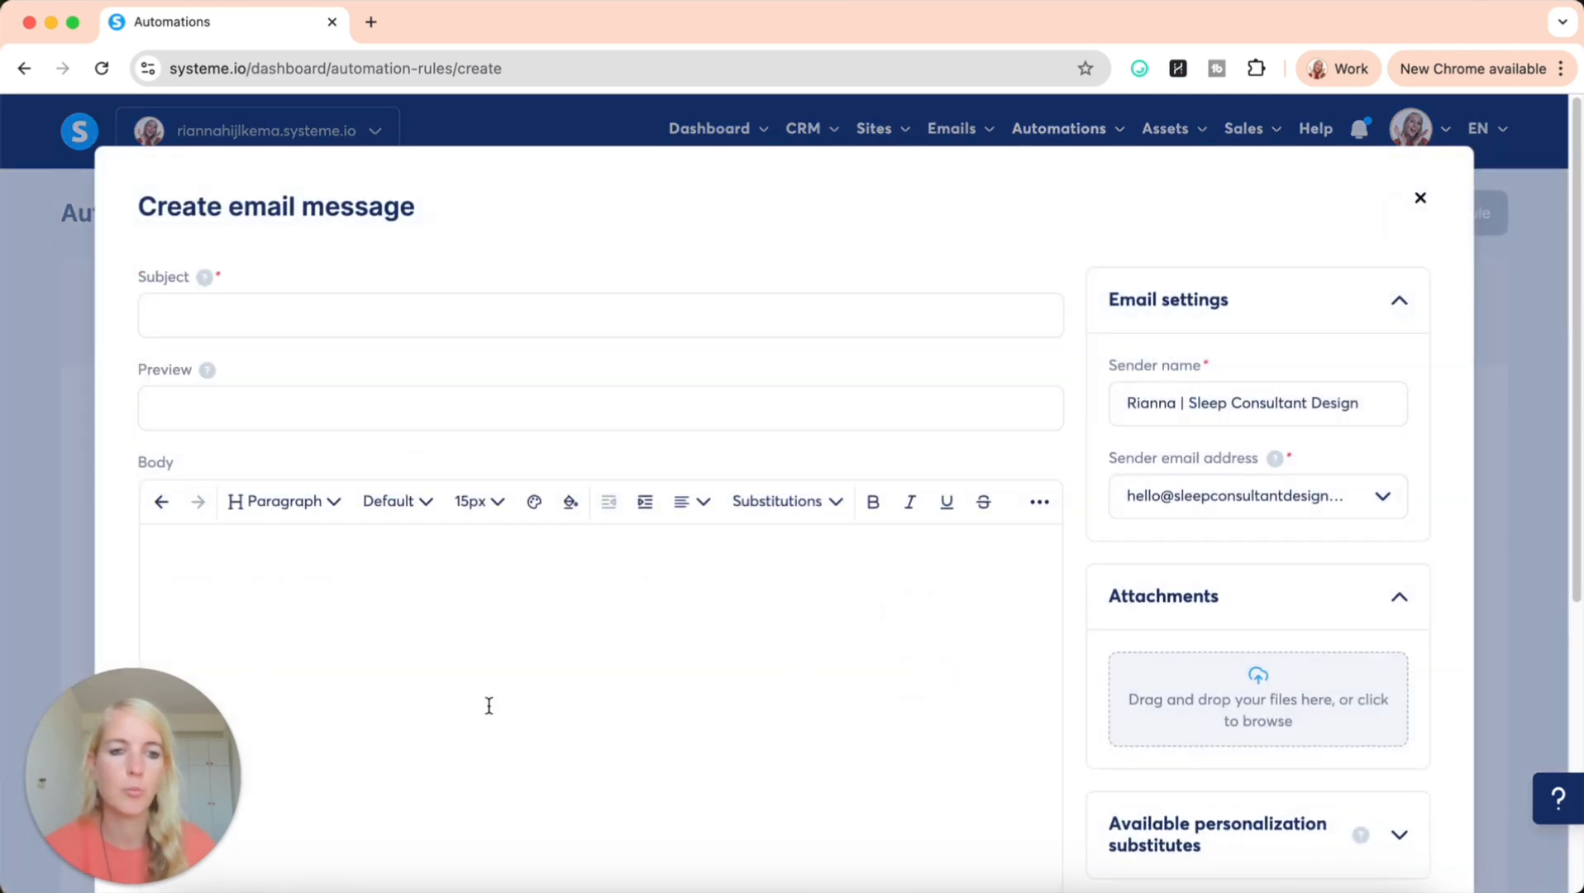
pyautogui.click(1420, 198)
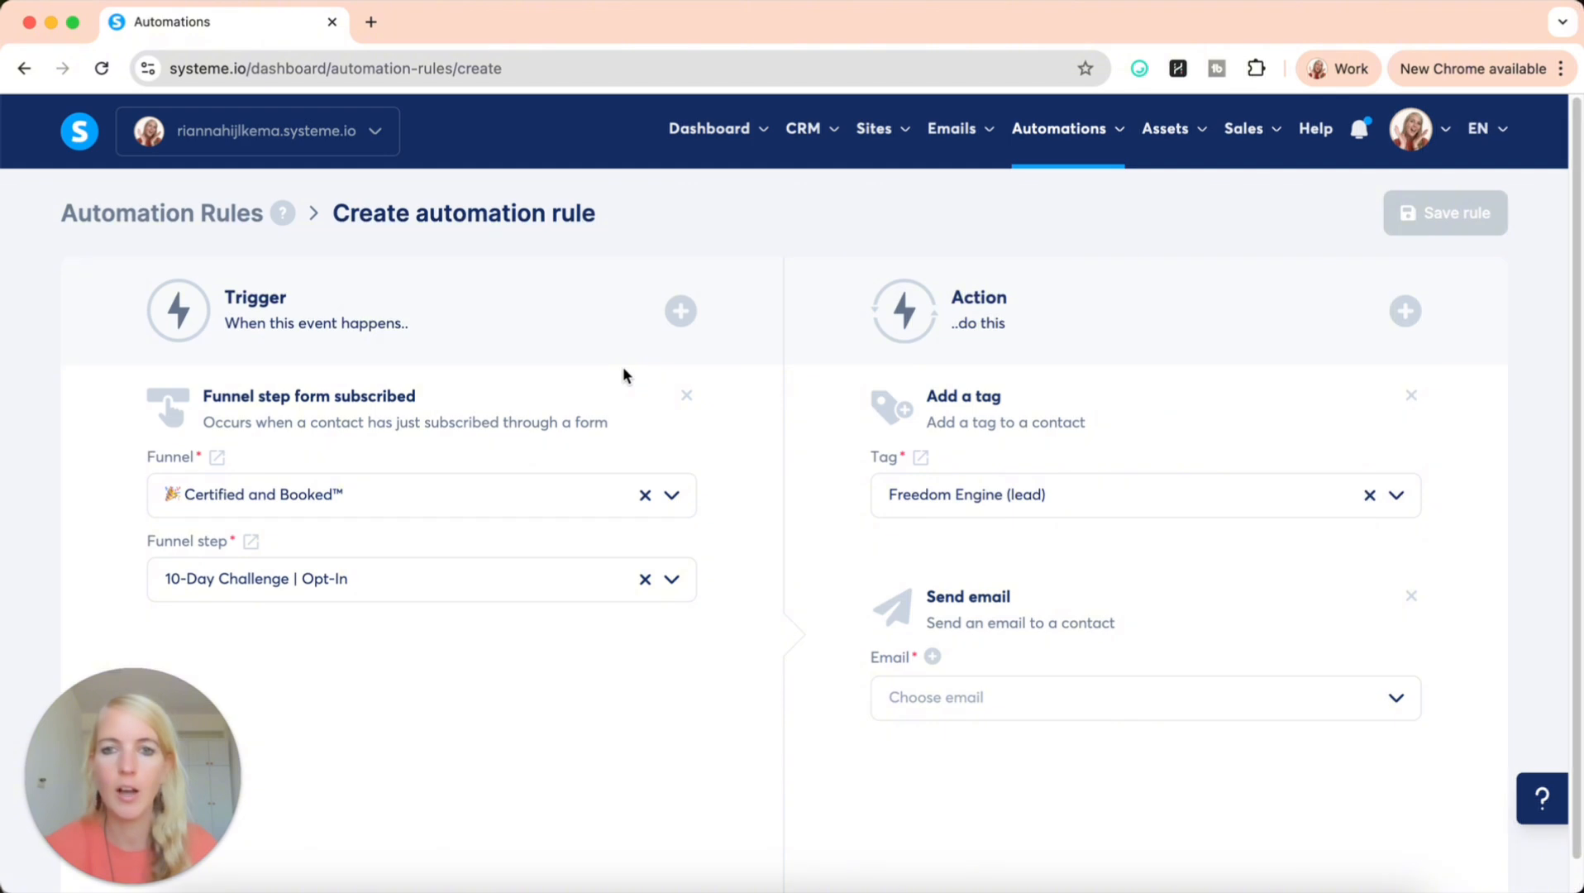
# Go to the workflows list, create a workflow named test and open it in the builder.
pyautogui.moveTo(1058, 133)
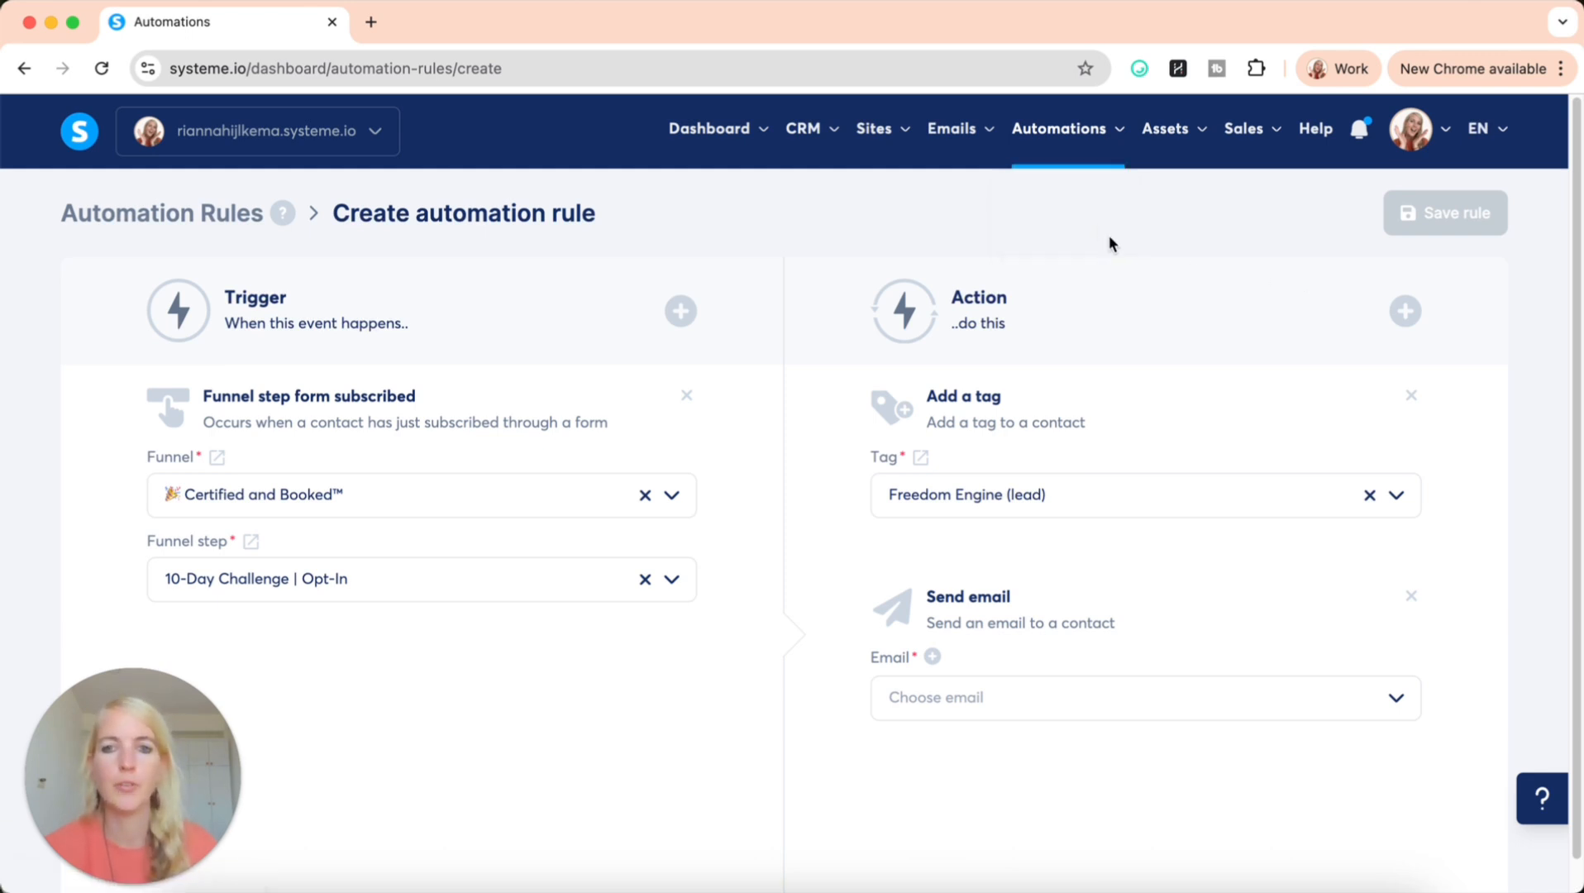
pyautogui.click(1050, 241)
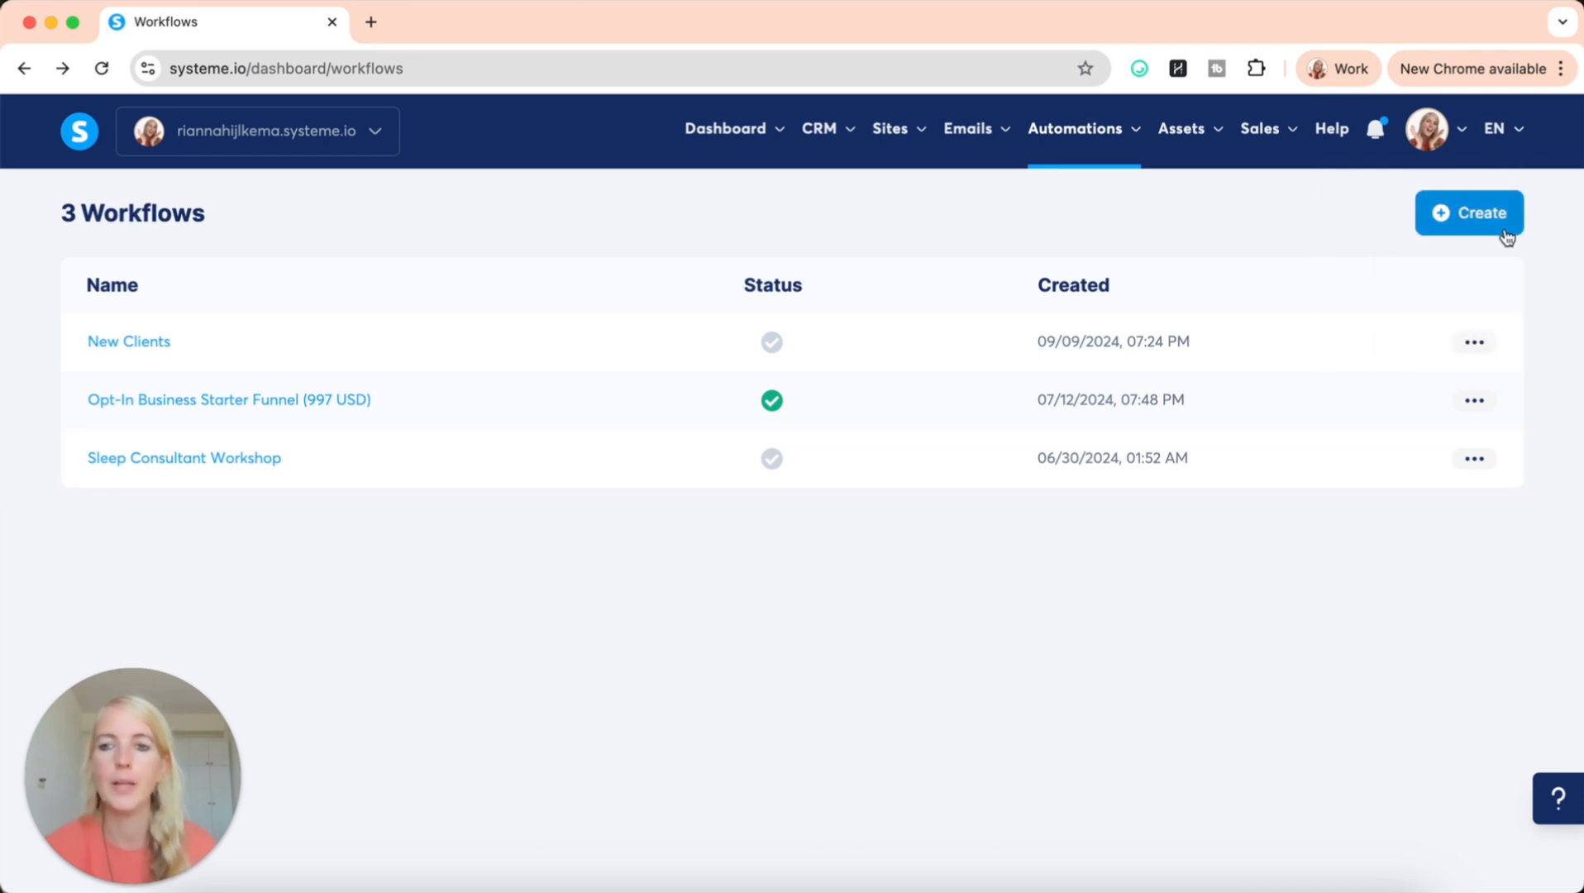
pyautogui.click(1486, 219)
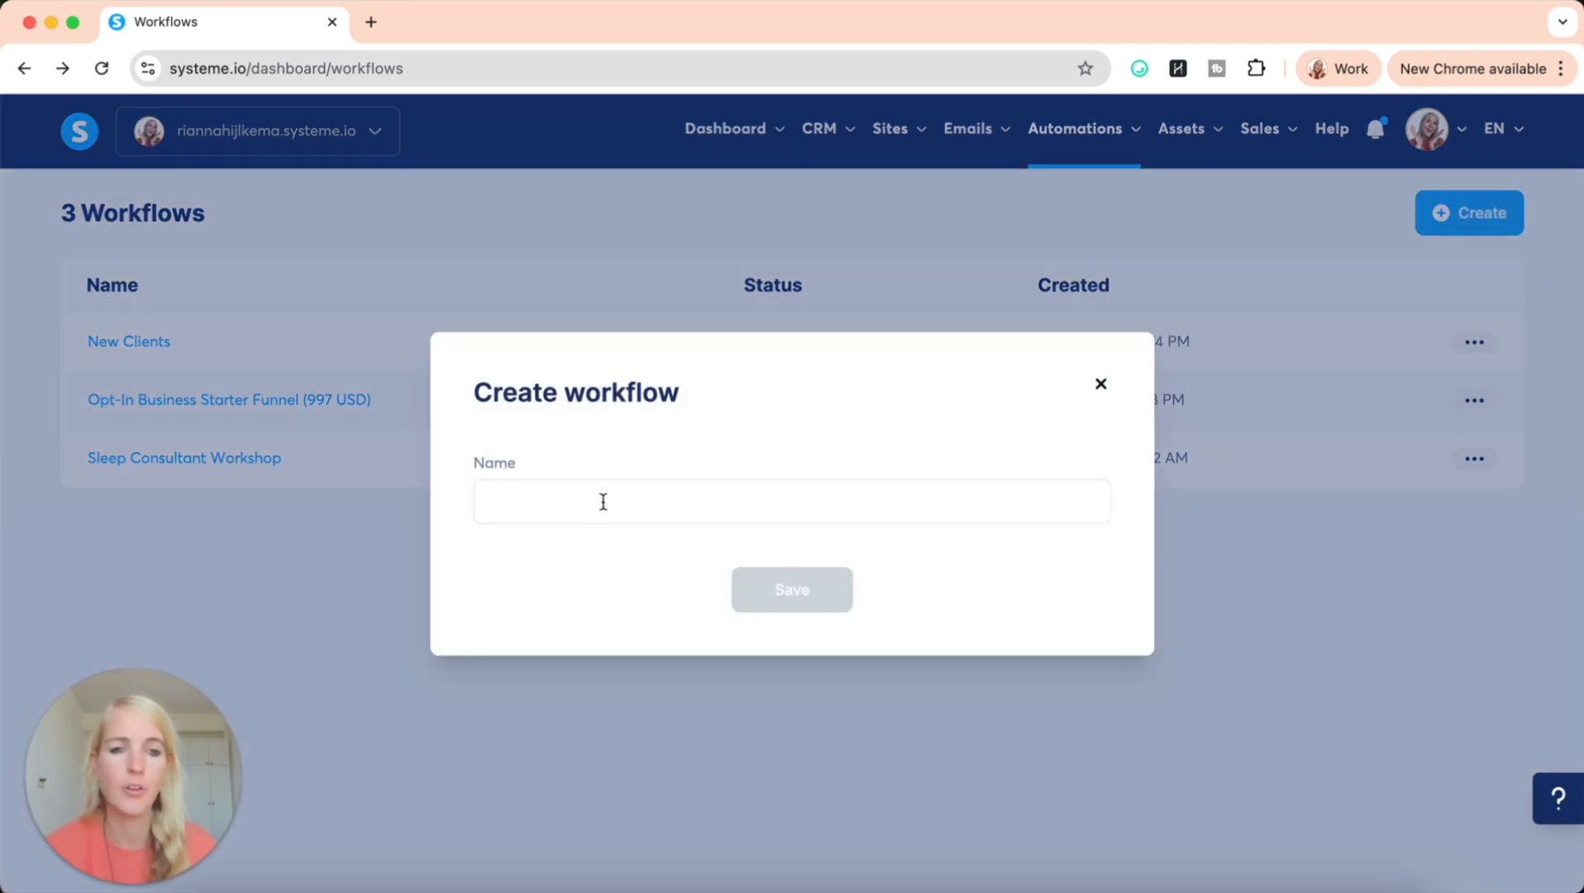
pyautogui.click(581, 510)
pyautogui.write('test')
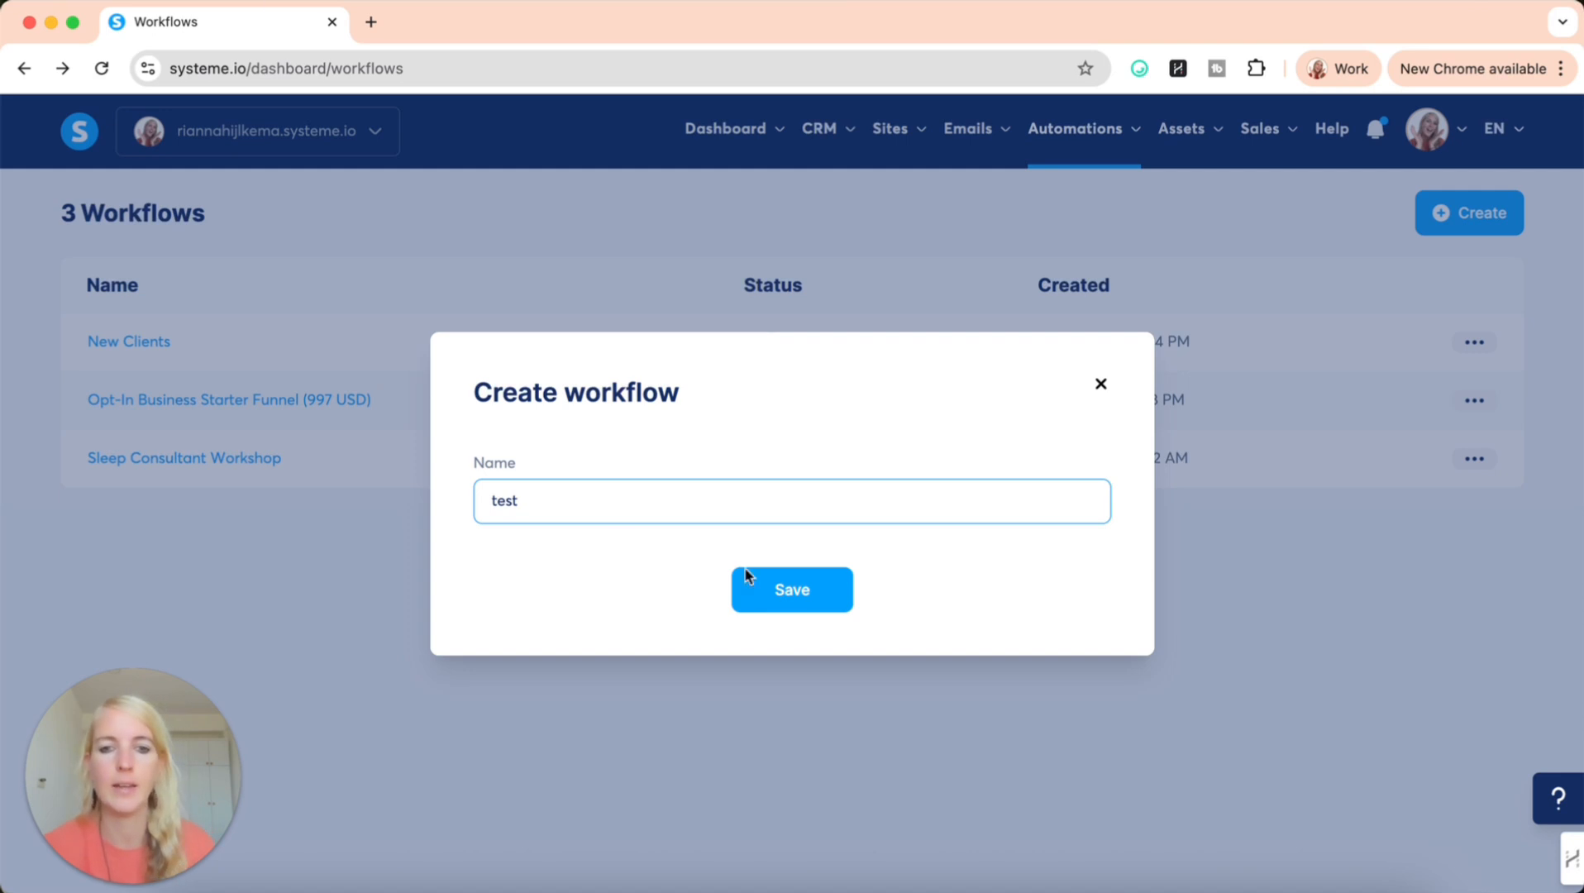
pyautogui.click(776, 590)
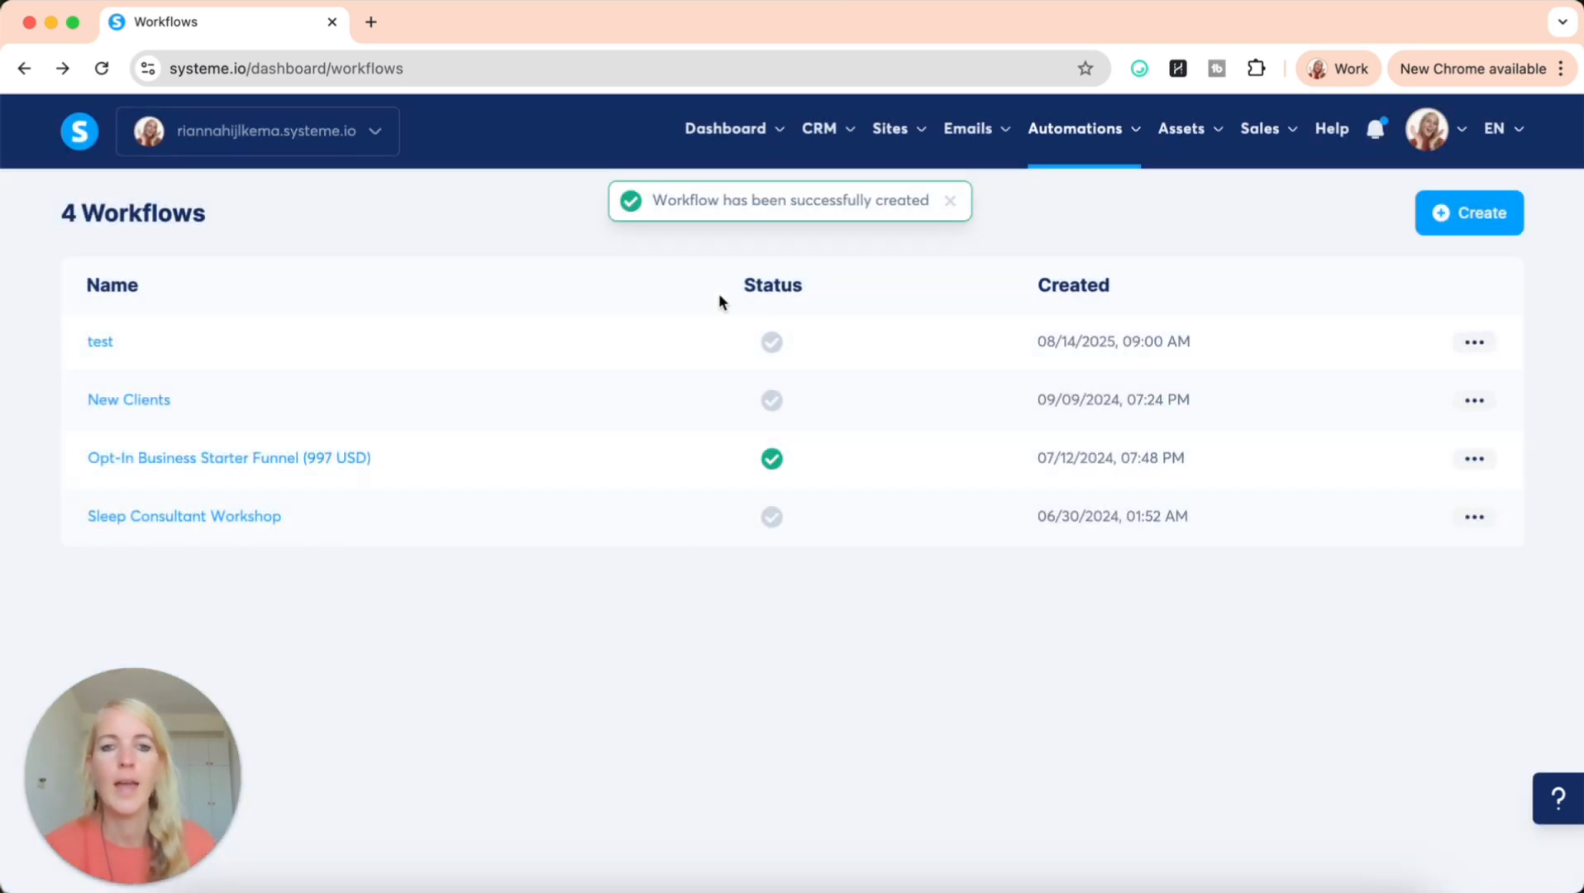
pyautogui.click(96, 349)
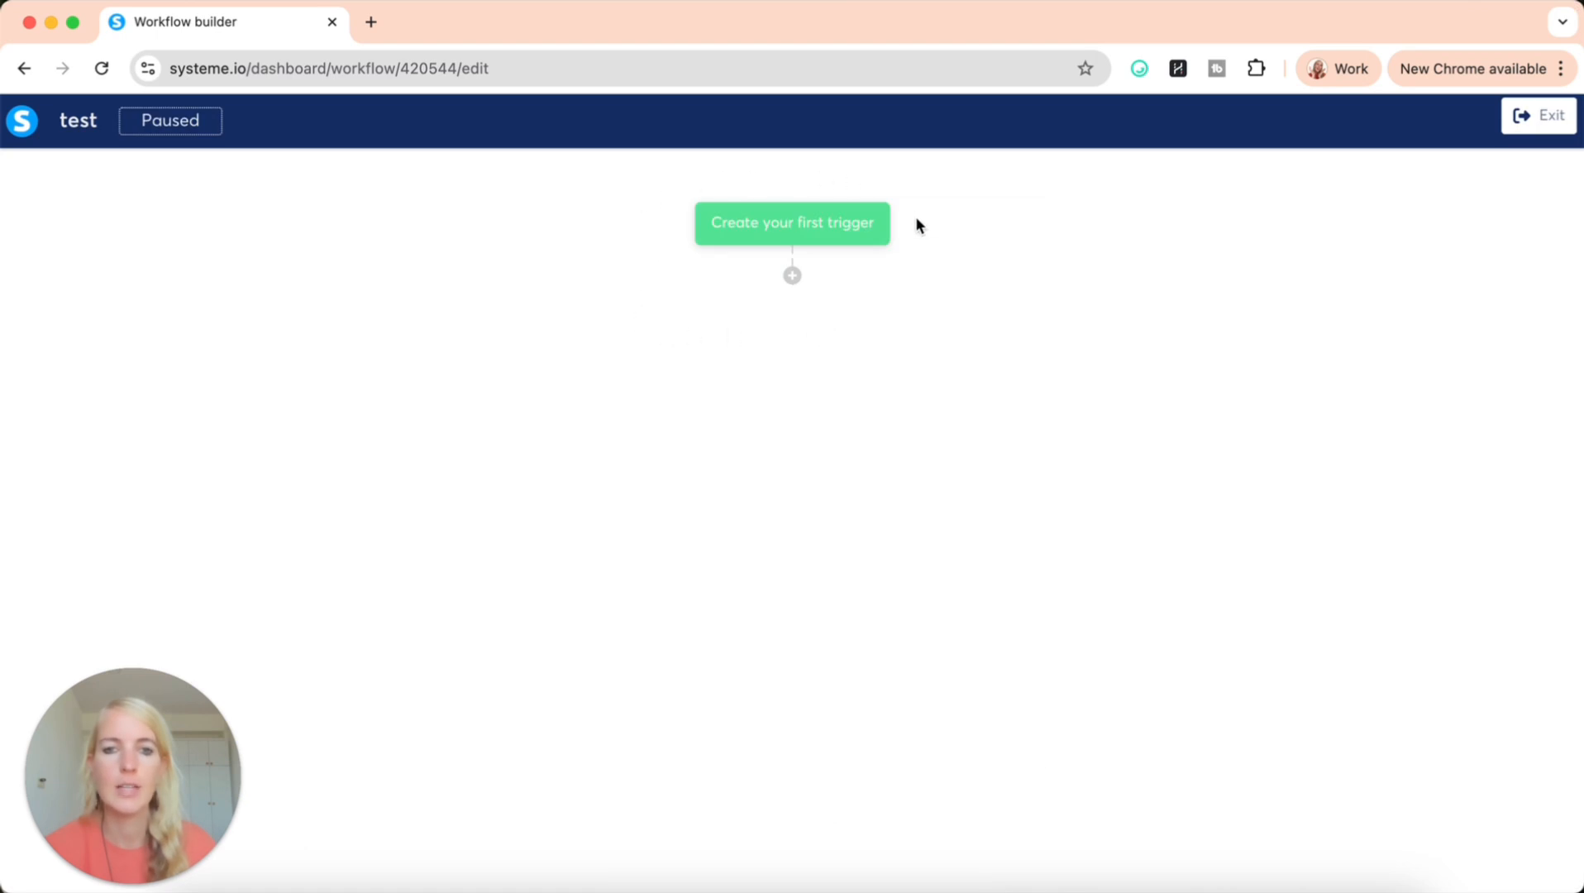
# Start the workflow's first trigger and choose Funnel form subscribed as its type.
pyautogui.click(781, 231)
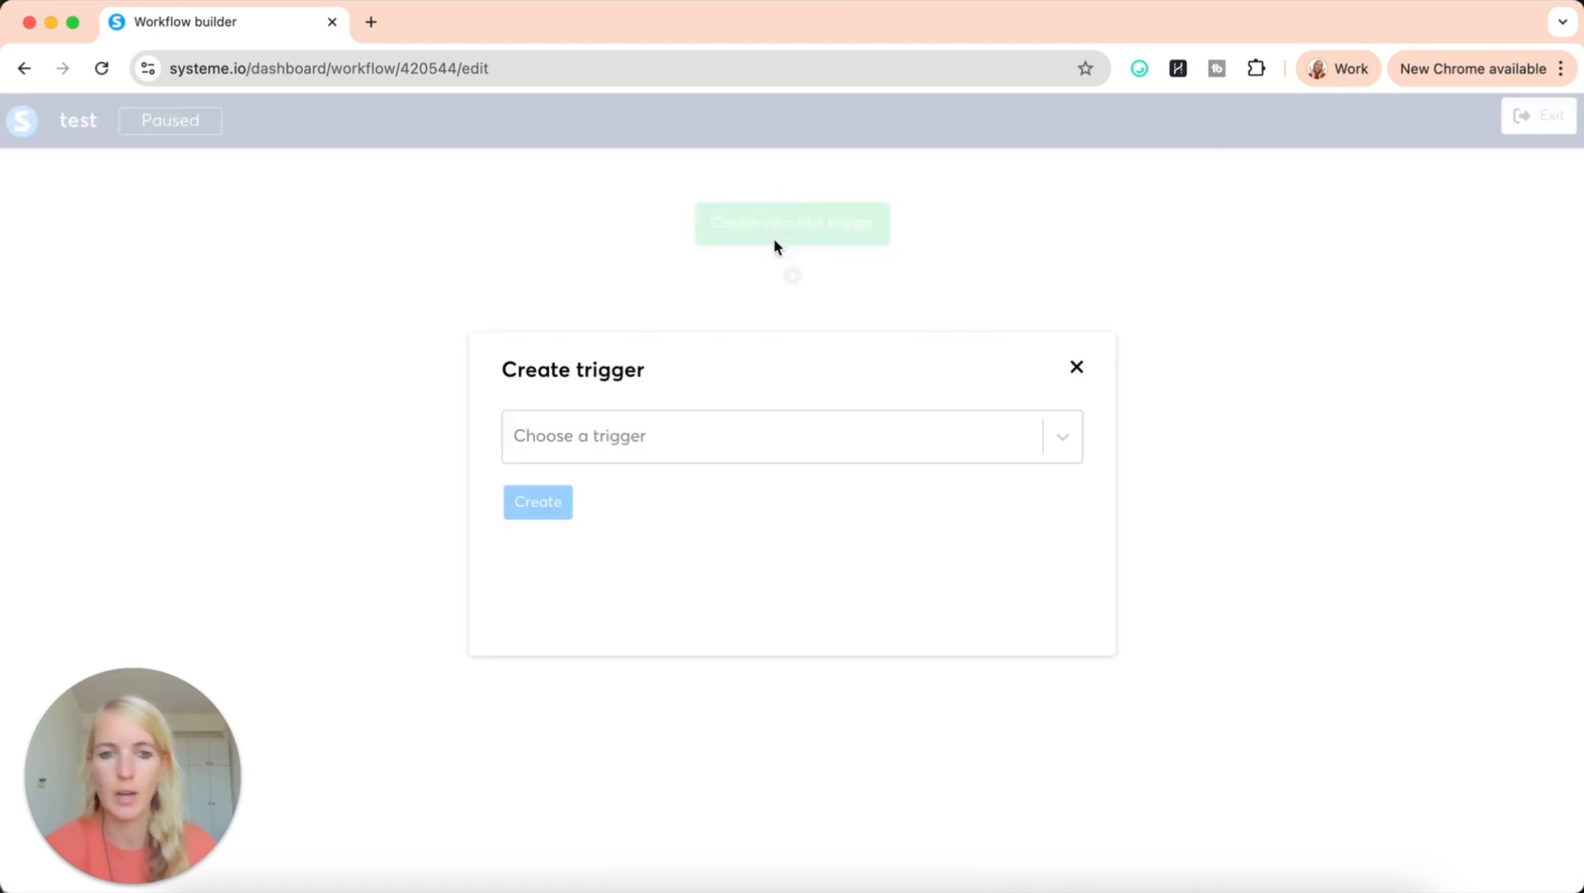
pyautogui.click(703, 429)
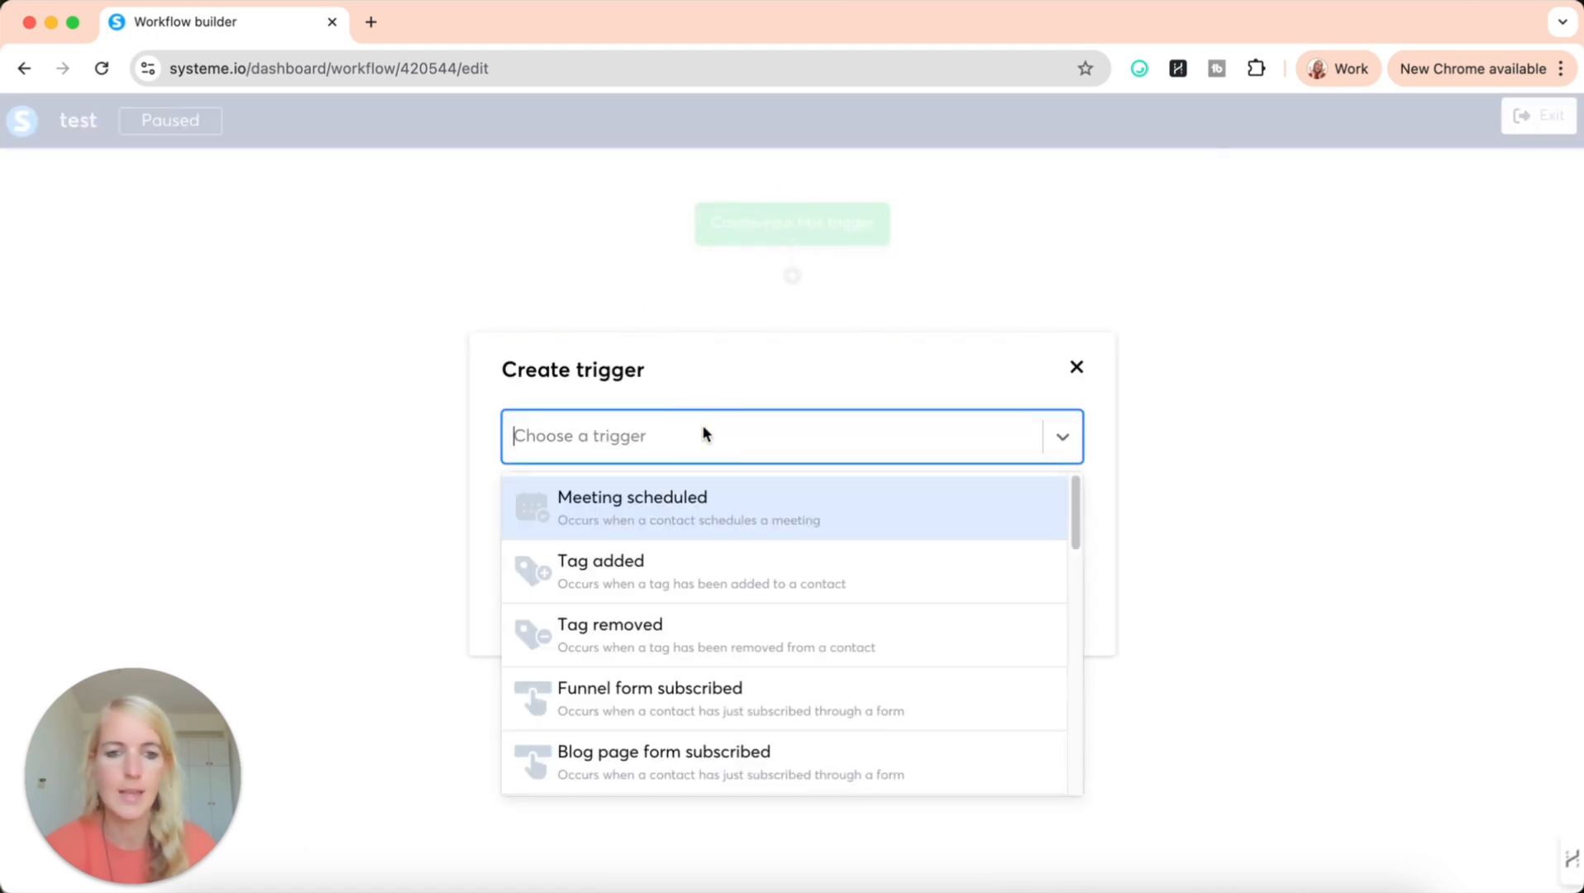
pyautogui.click(677, 570)
pyautogui.click(659, 506)
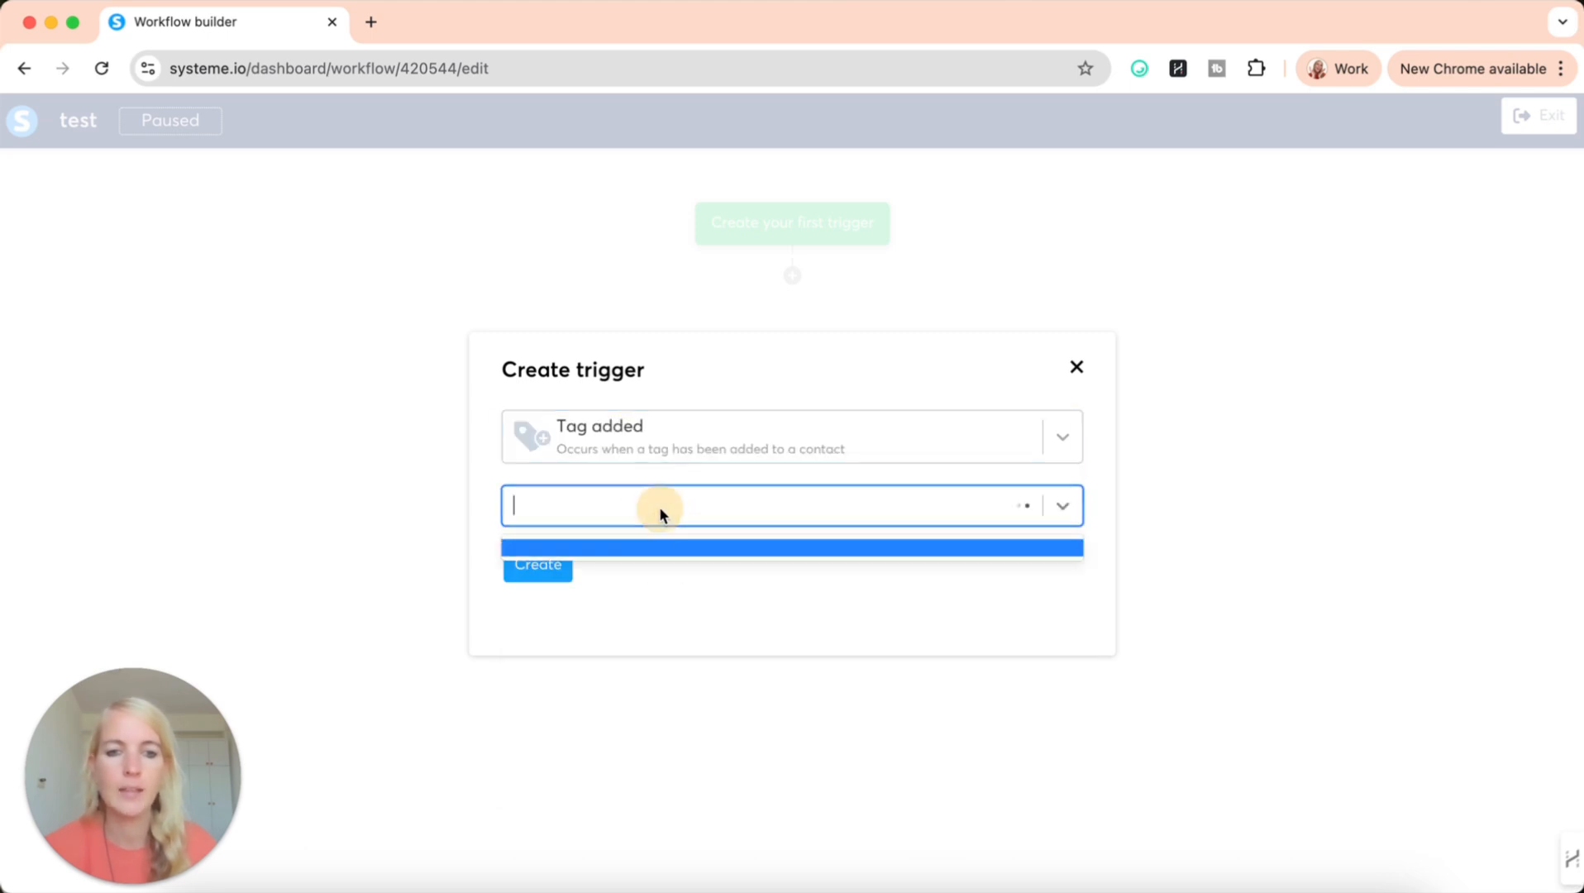
pyautogui.click(666, 437)
pyautogui.scroll(-1, 722, 695)
pyautogui.click(670, 661)
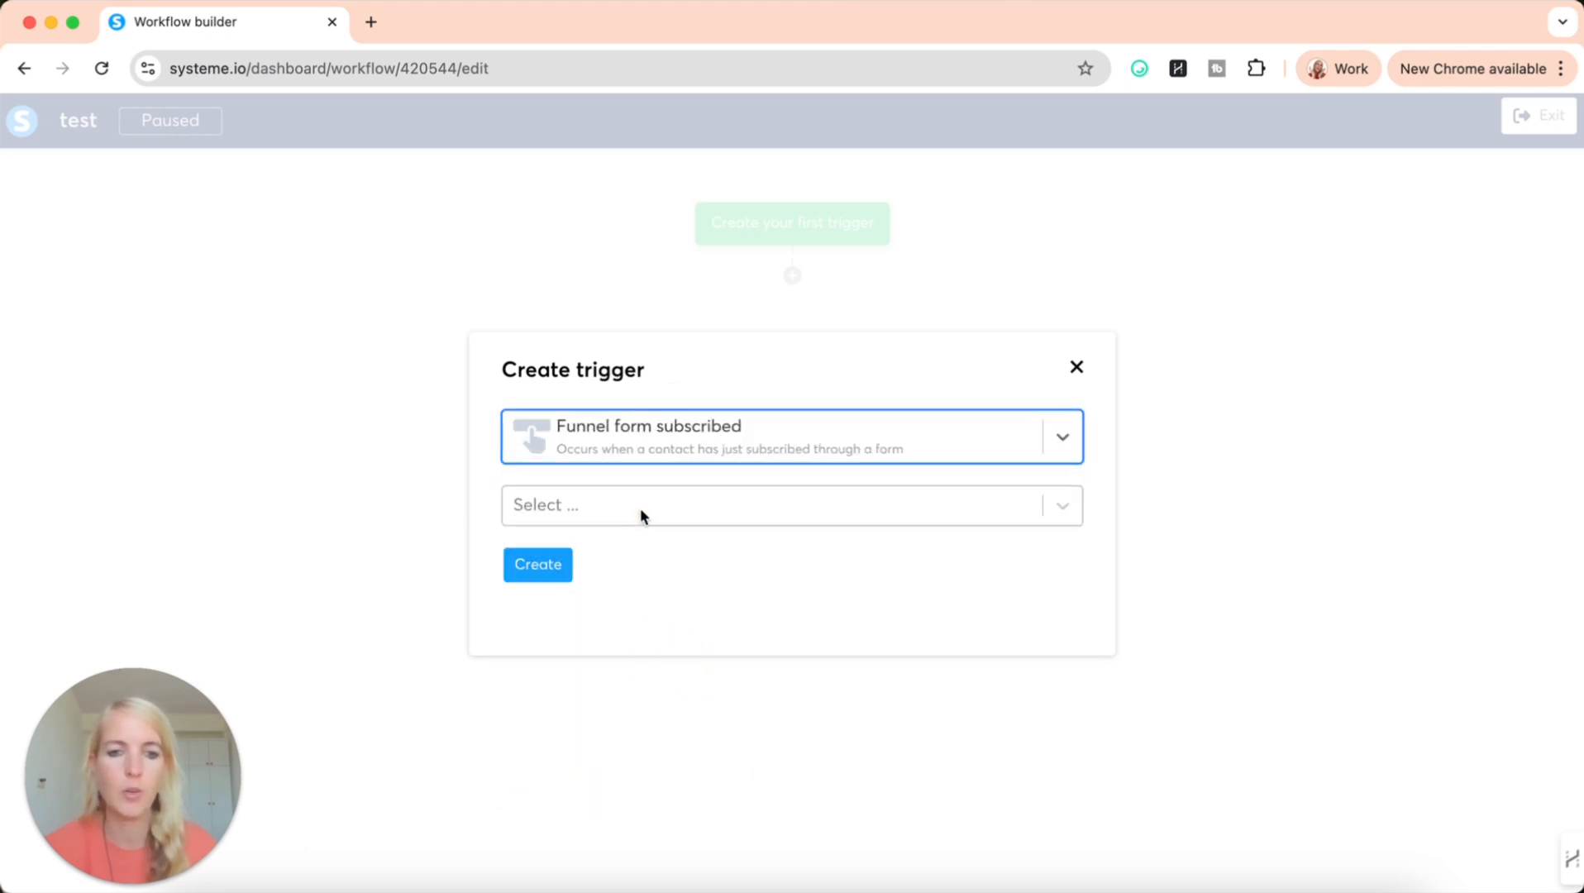
# Set the trigger's funnel to Certified and Booked™ and its step to 10-Day Challenge | Opt-In, and create the trigger.
pyautogui.click(642, 506)
pyautogui.scroll(-10, 695, 650)
pyautogui.scroll(1, 694, 650)
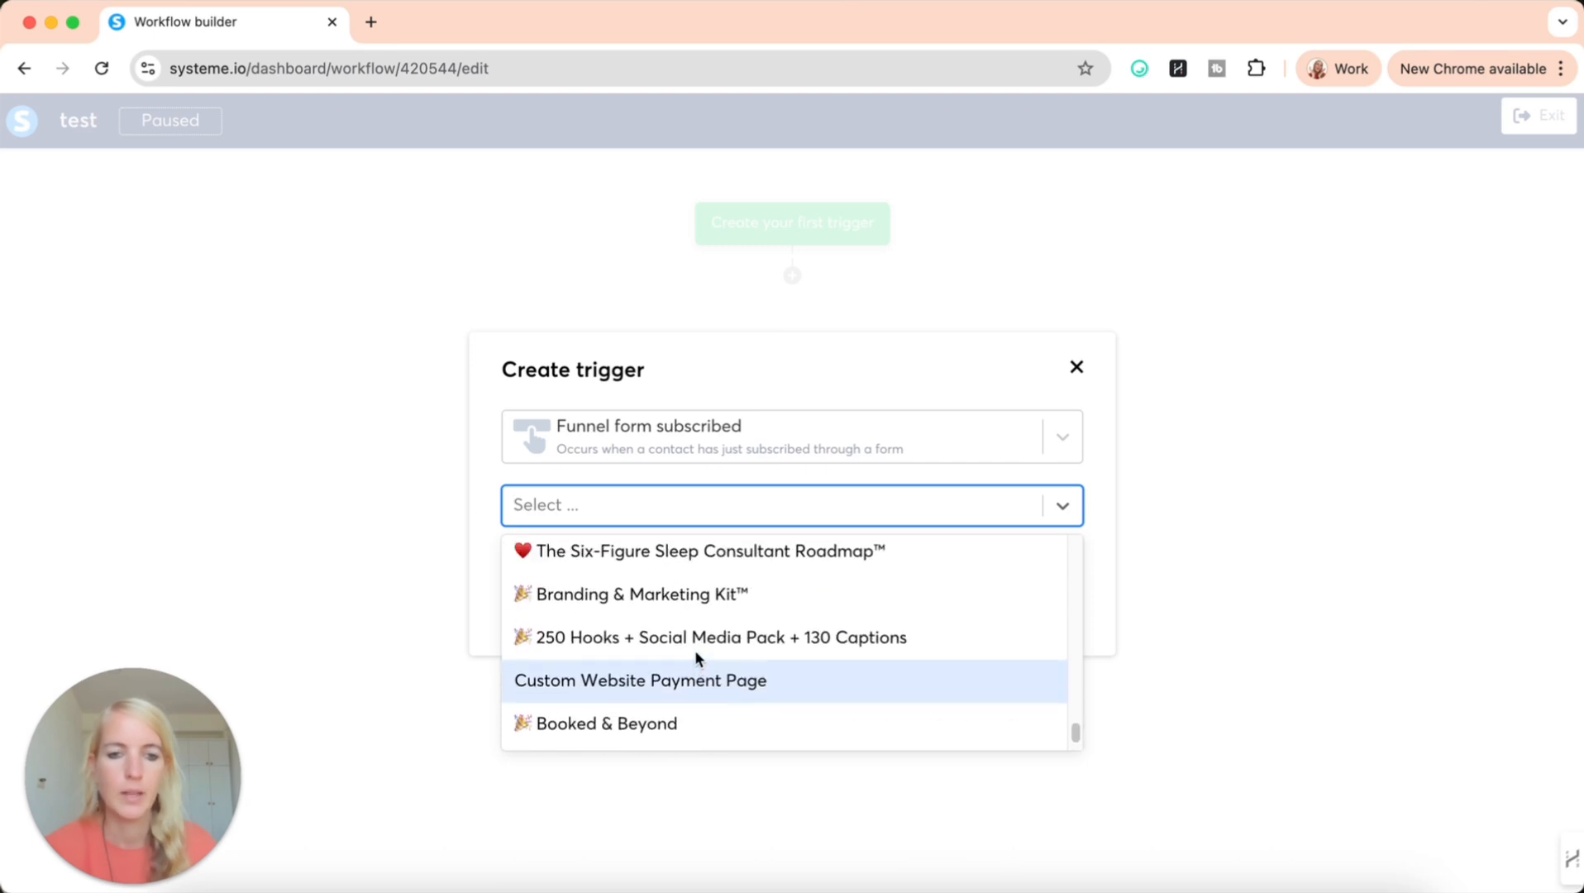
pyautogui.scroll(-1, 695, 568)
pyautogui.click(649, 732)
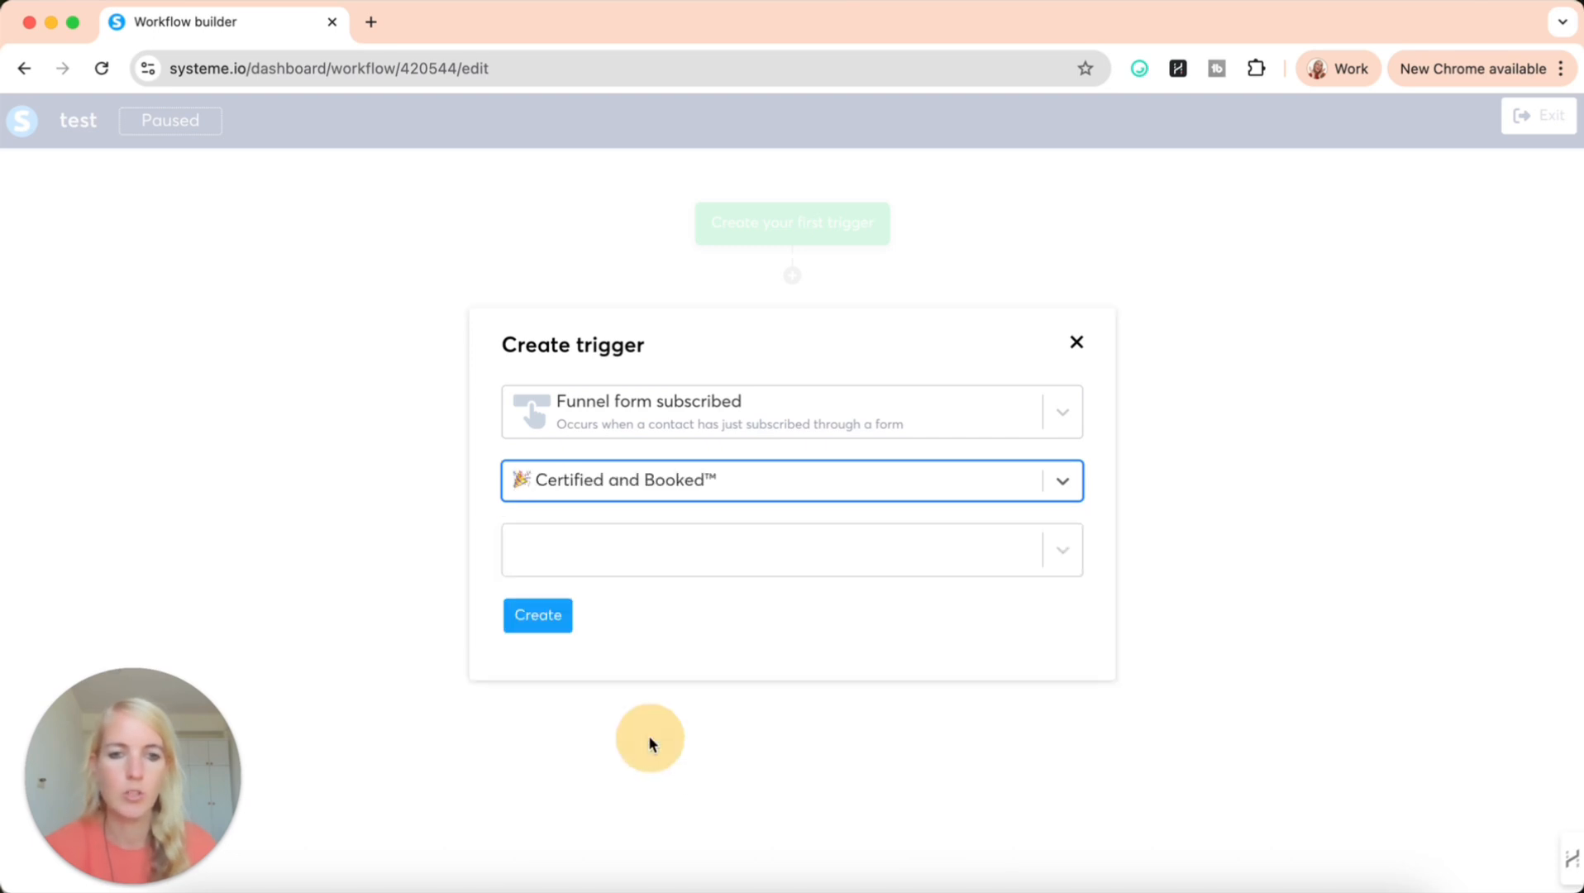
pyautogui.click(708, 569)
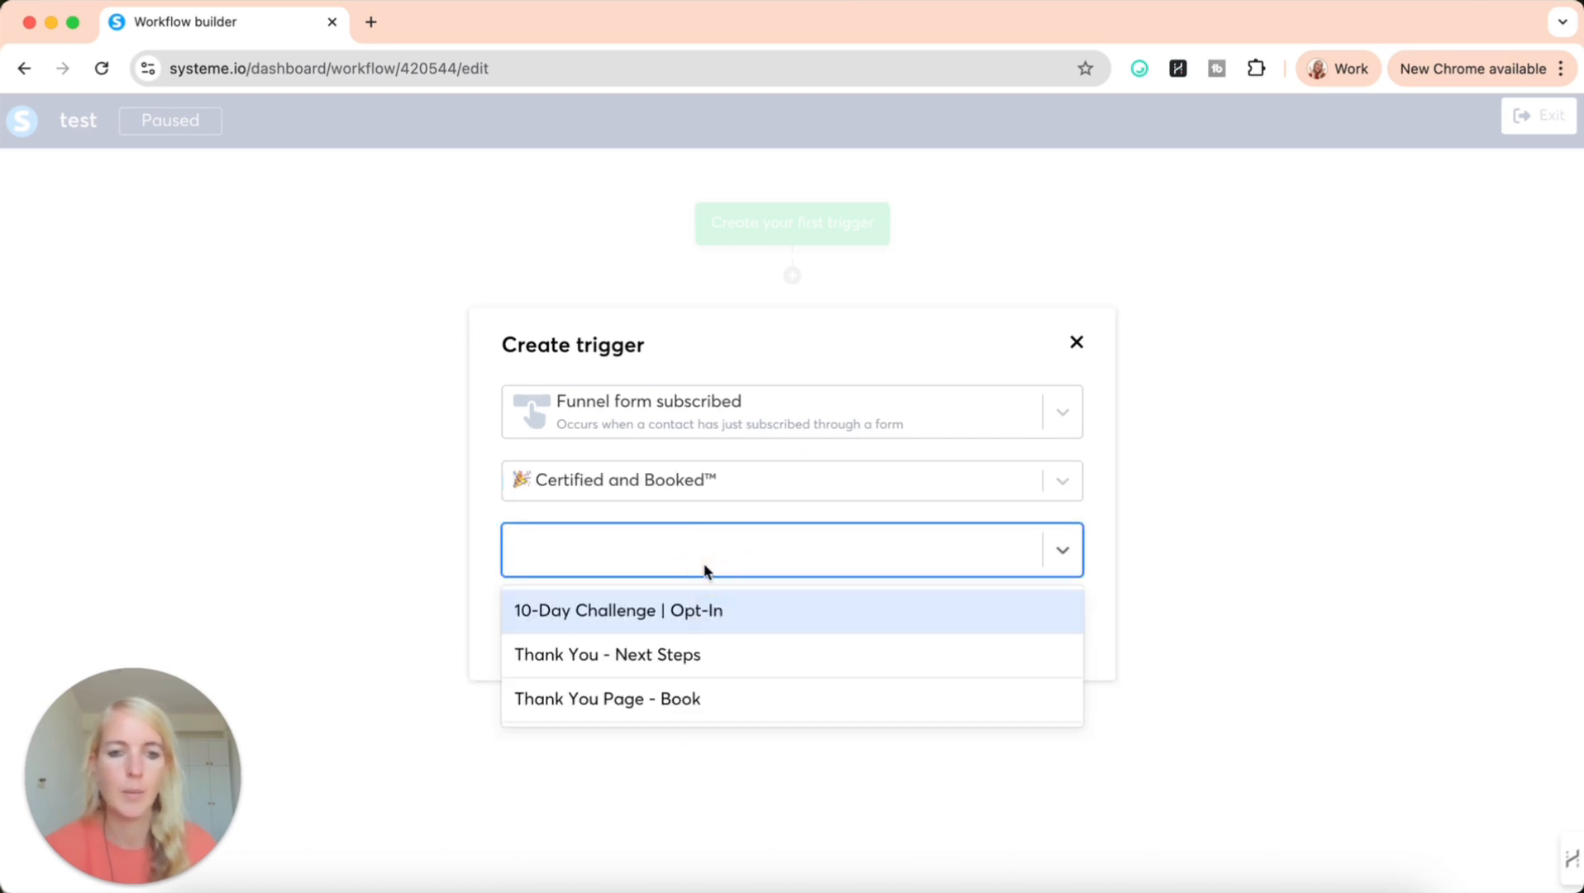
pyautogui.click(631, 614)
pyautogui.click(541, 627)
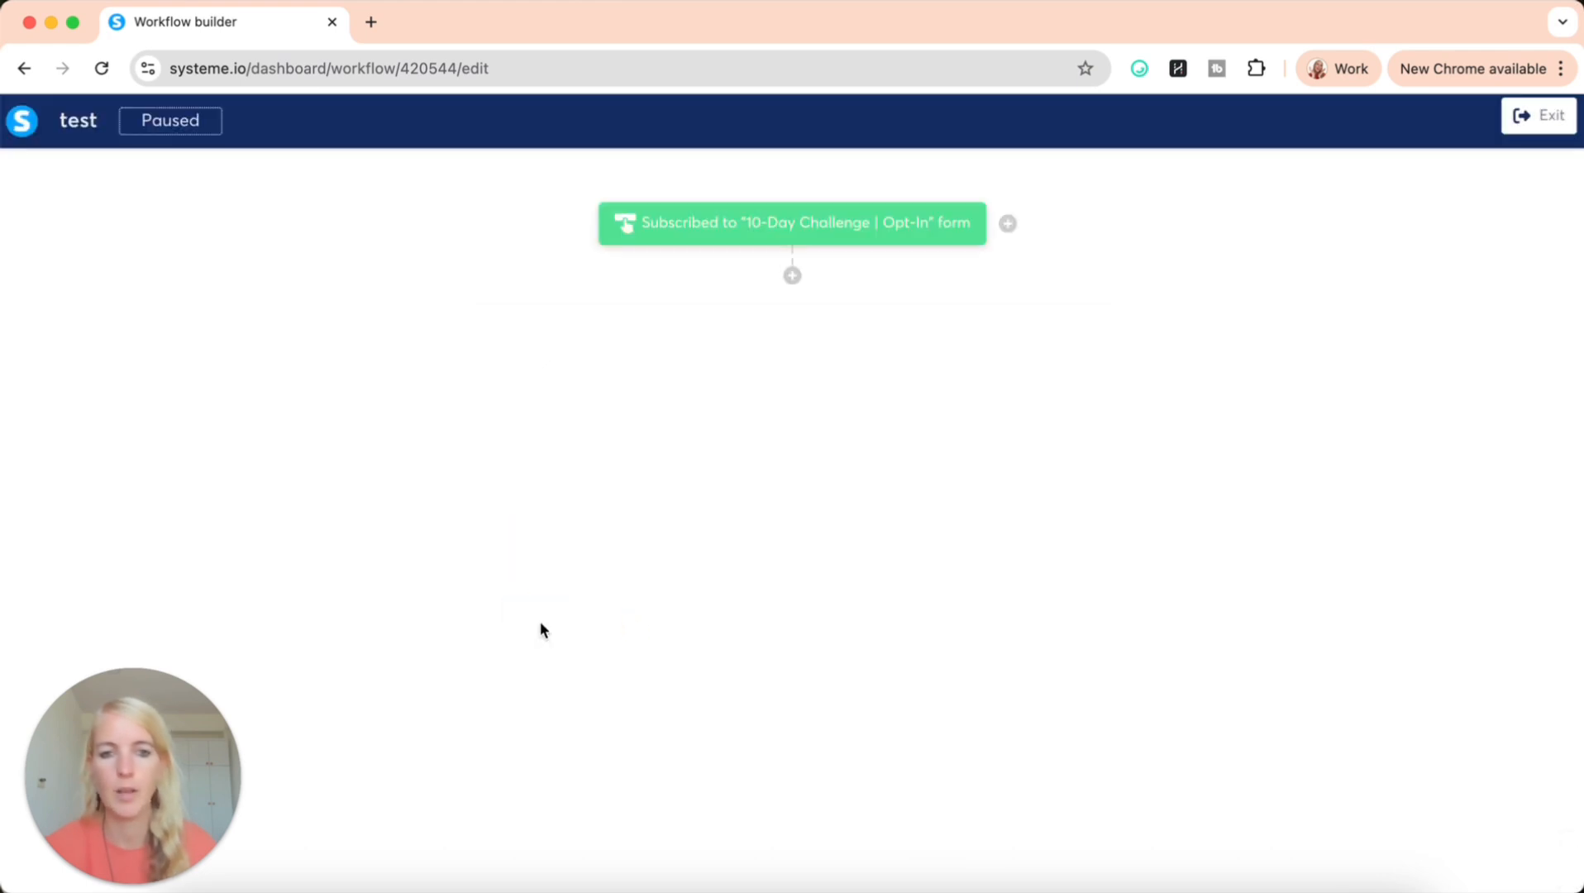
# Add an Apply a tag action below the trigger, using the Freedom Engine (lead) tag.
pyautogui.moveTo(707, 223)
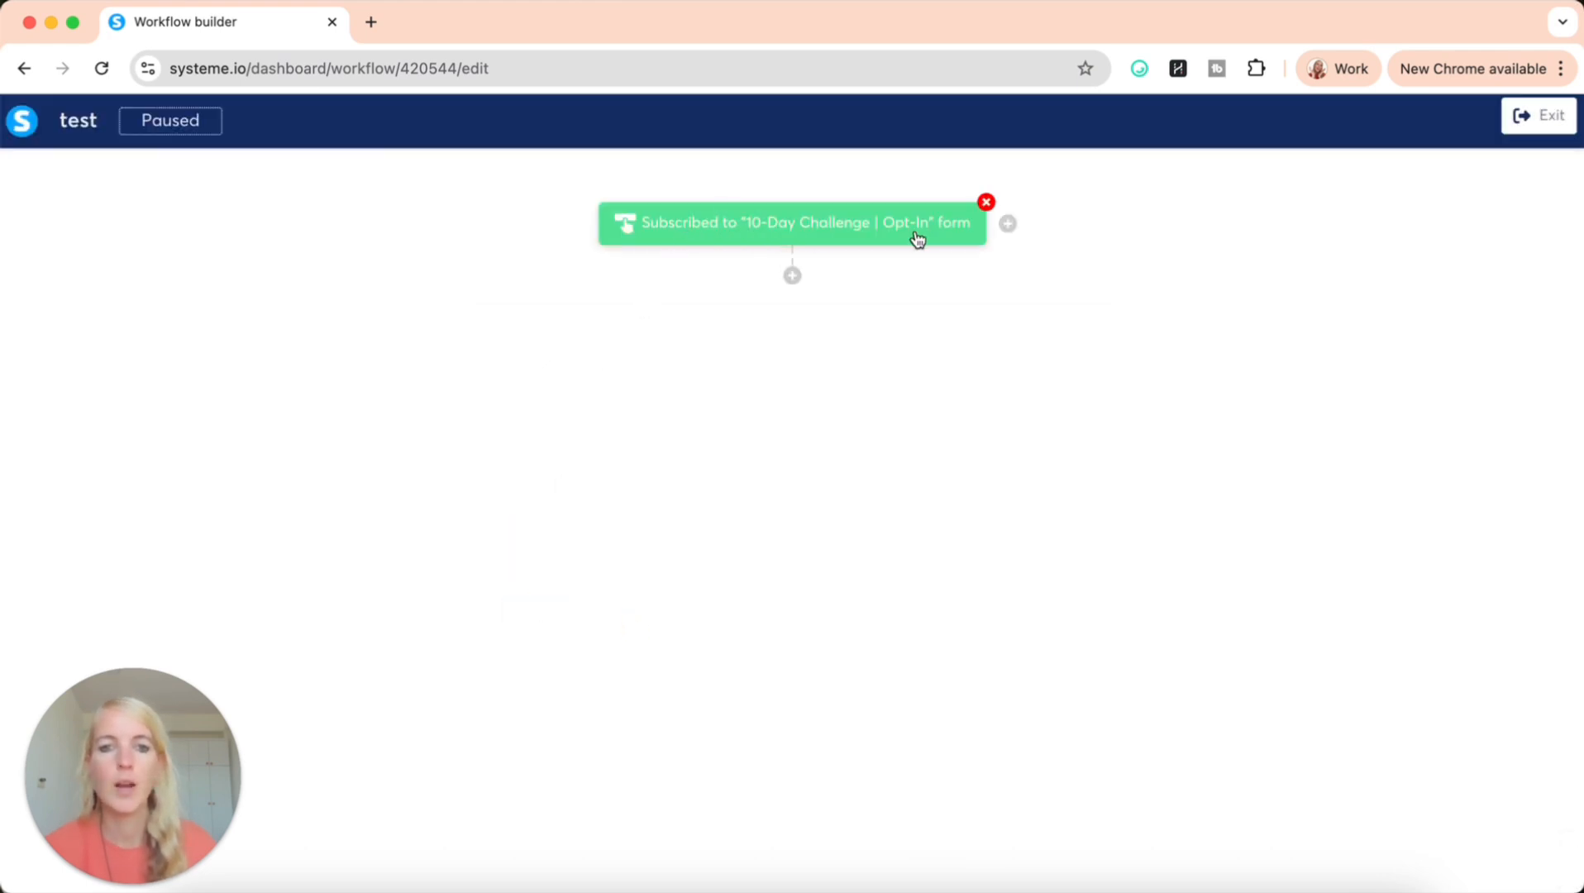
pyautogui.click(793, 279)
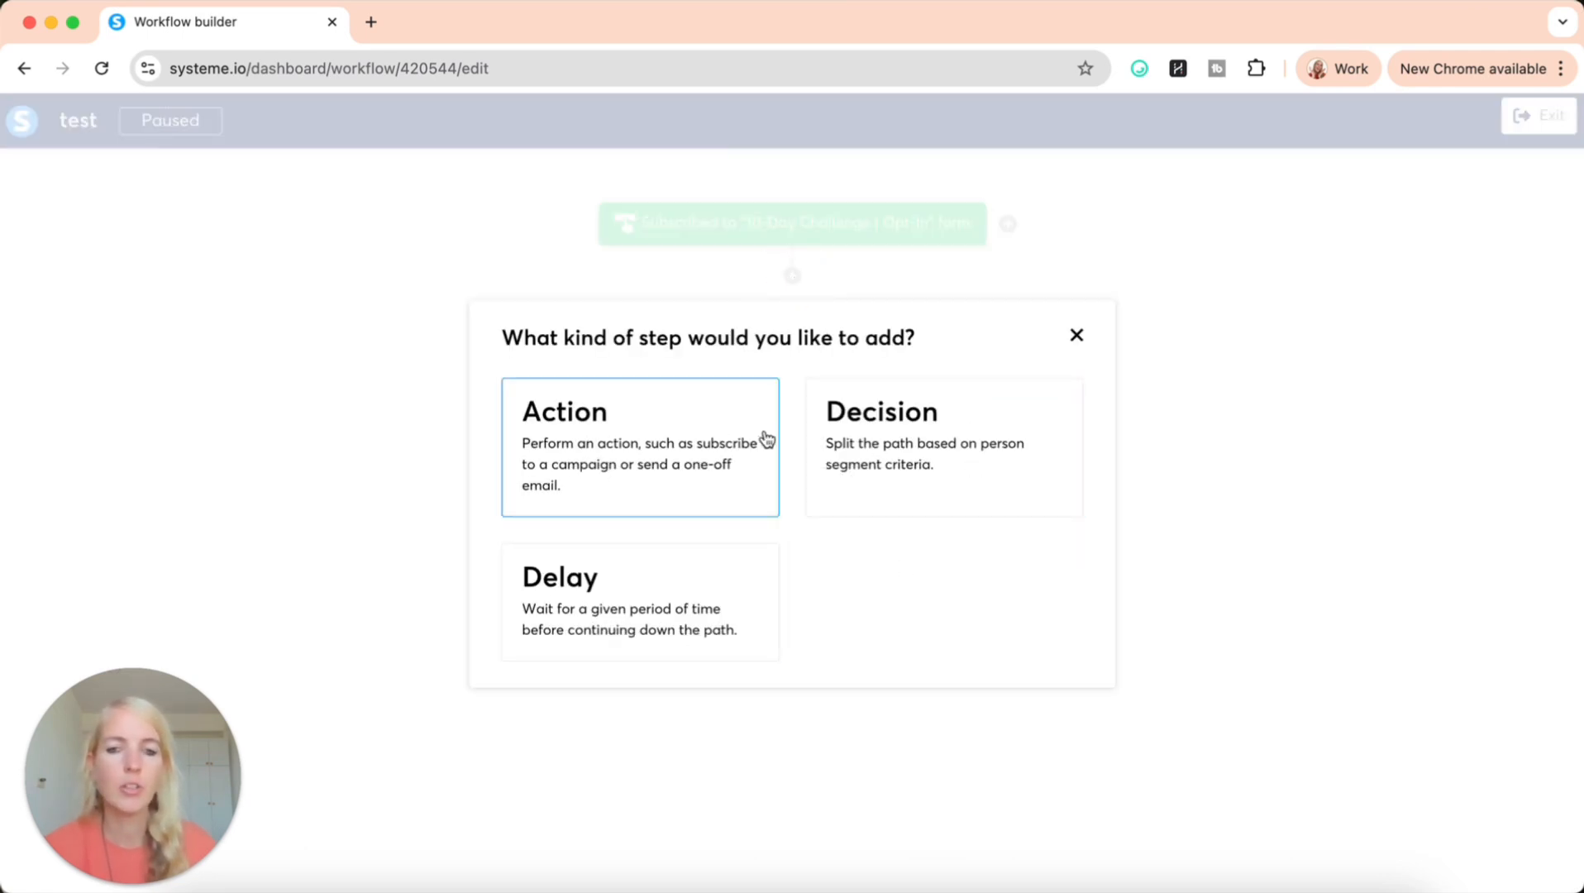
pyautogui.click(605, 457)
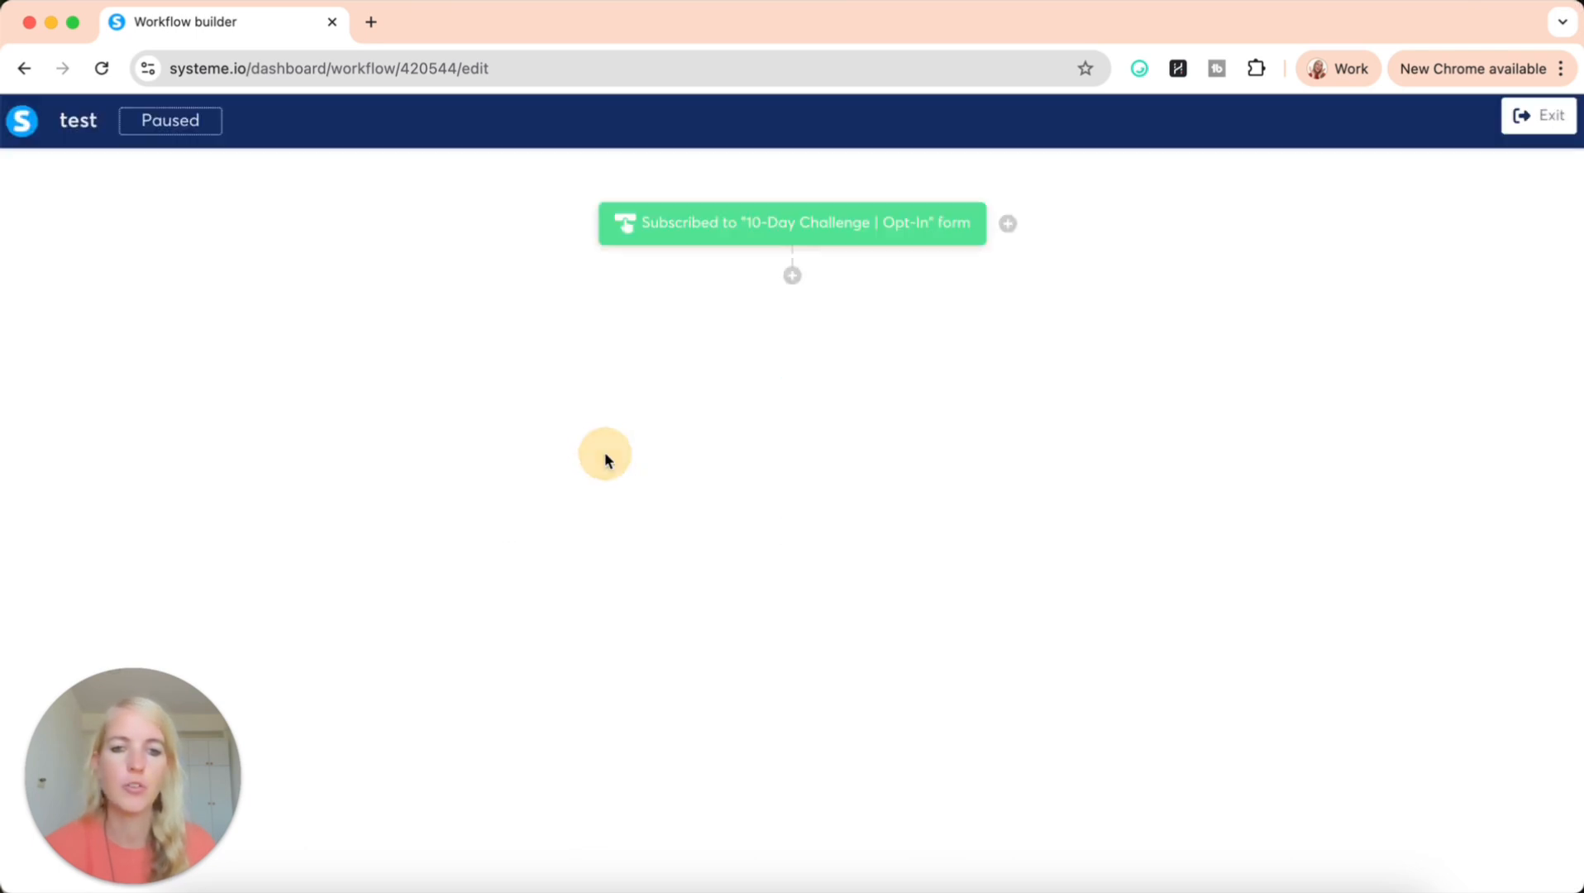
pyautogui.click(672, 448)
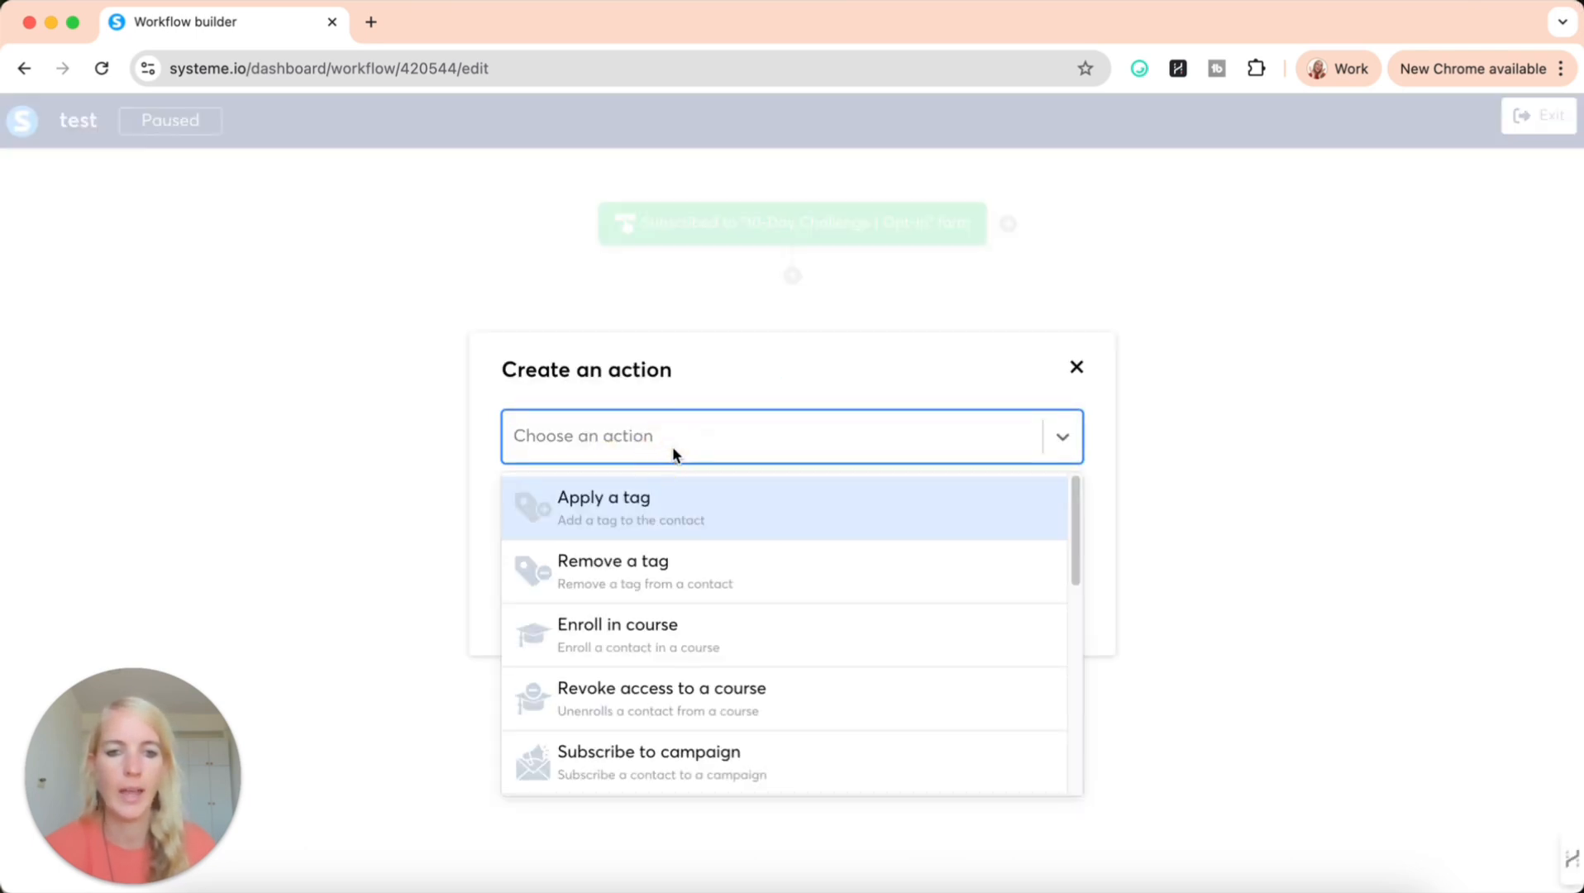
pyautogui.click(682, 510)
pyautogui.click(572, 510)
pyautogui.scroll(-3, 620, 616)
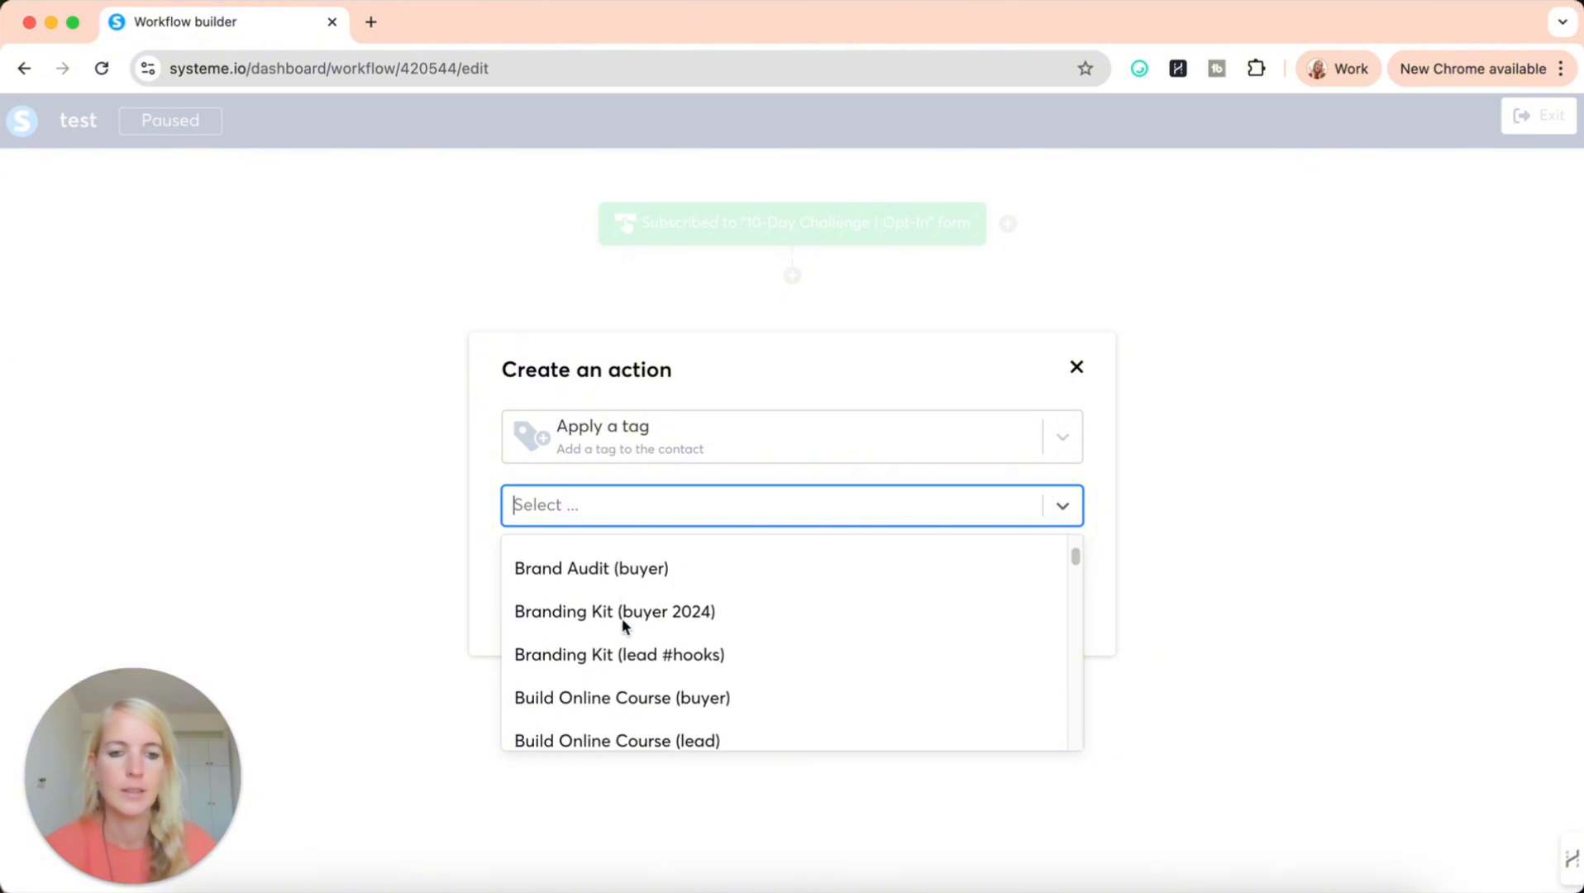
pyautogui.scroll(-10, 622, 624)
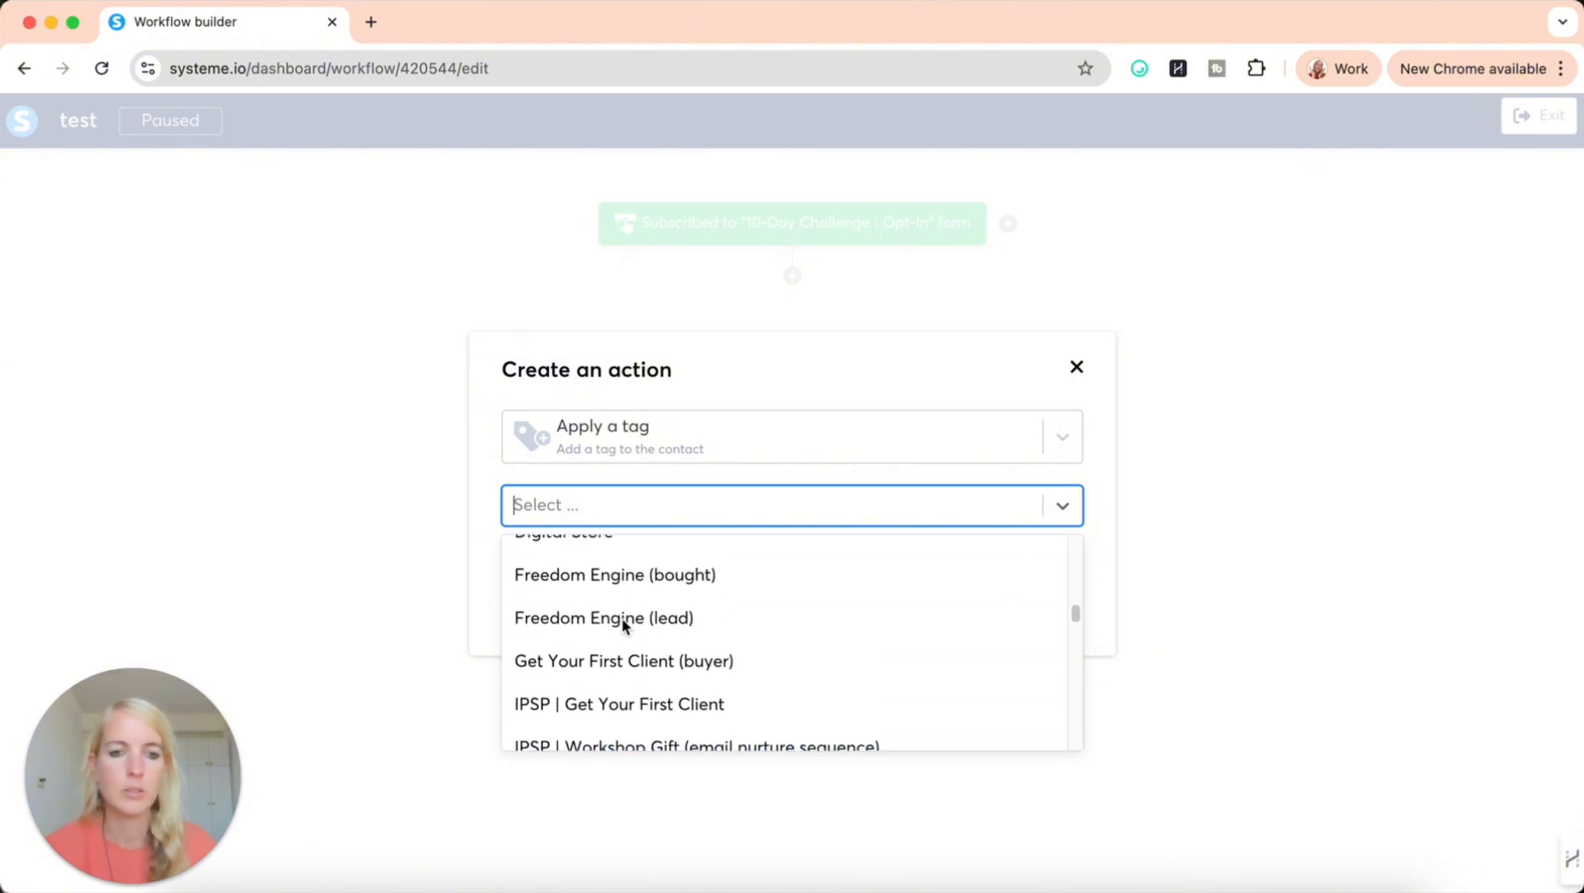
pyautogui.scroll(1, 622, 624)
pyautogui.click(611, 664)
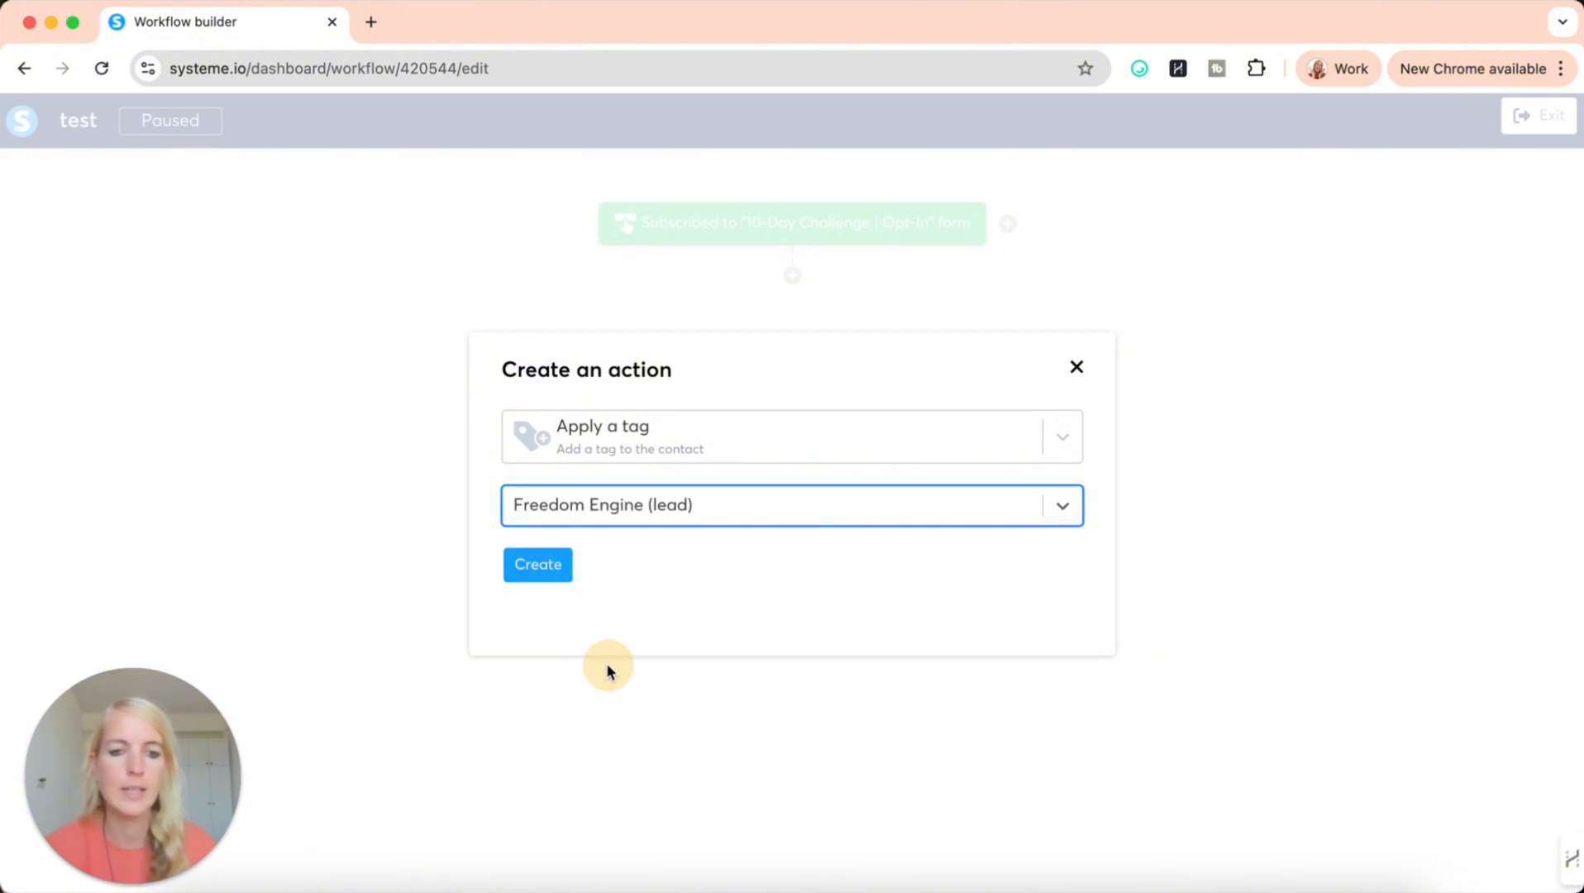
pyautogui.click(526, 578)
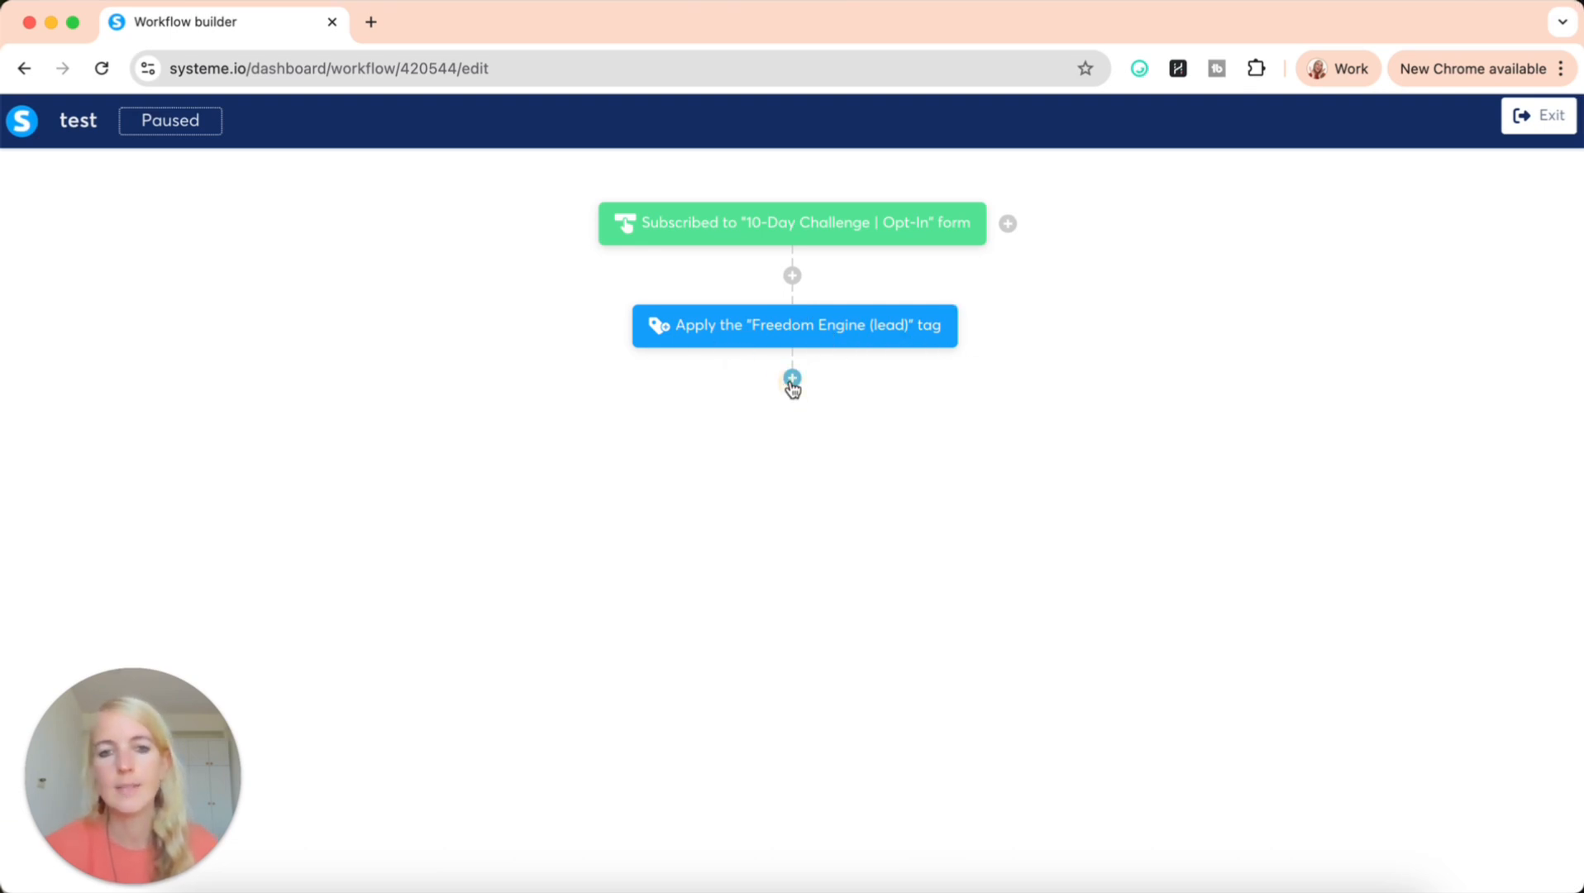
# Add a Send an email action after the tag action, using the Reminder Workshop email.
pyautogui.click(792, 379)
pyautogui.click(651, 459)
pyautogui.click(669, 431)
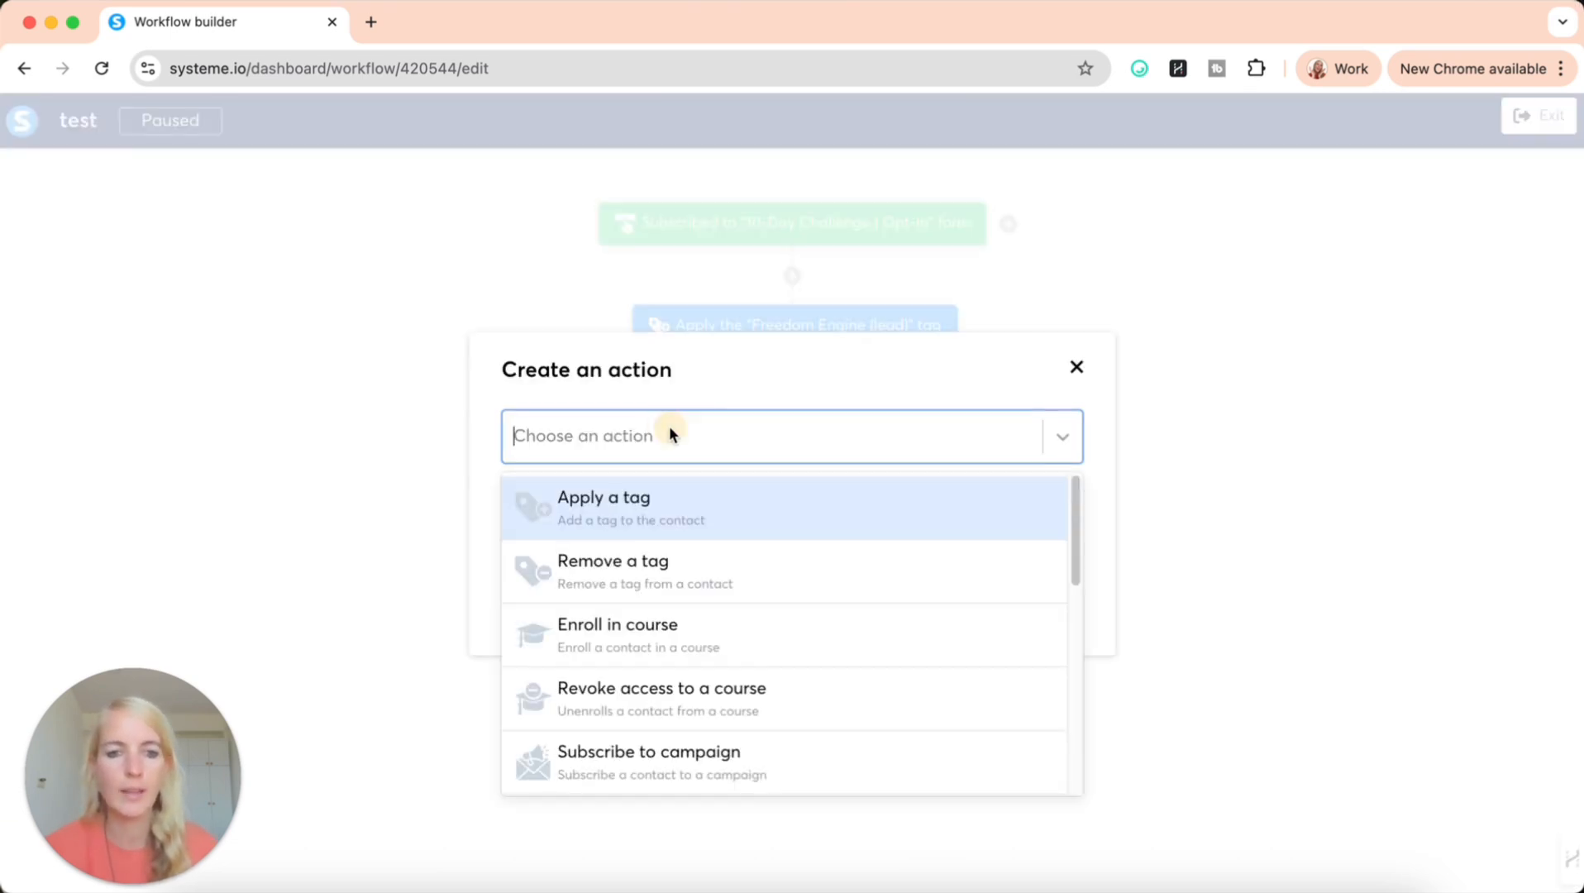
pyautogui.scroll(-3, 693, 633)
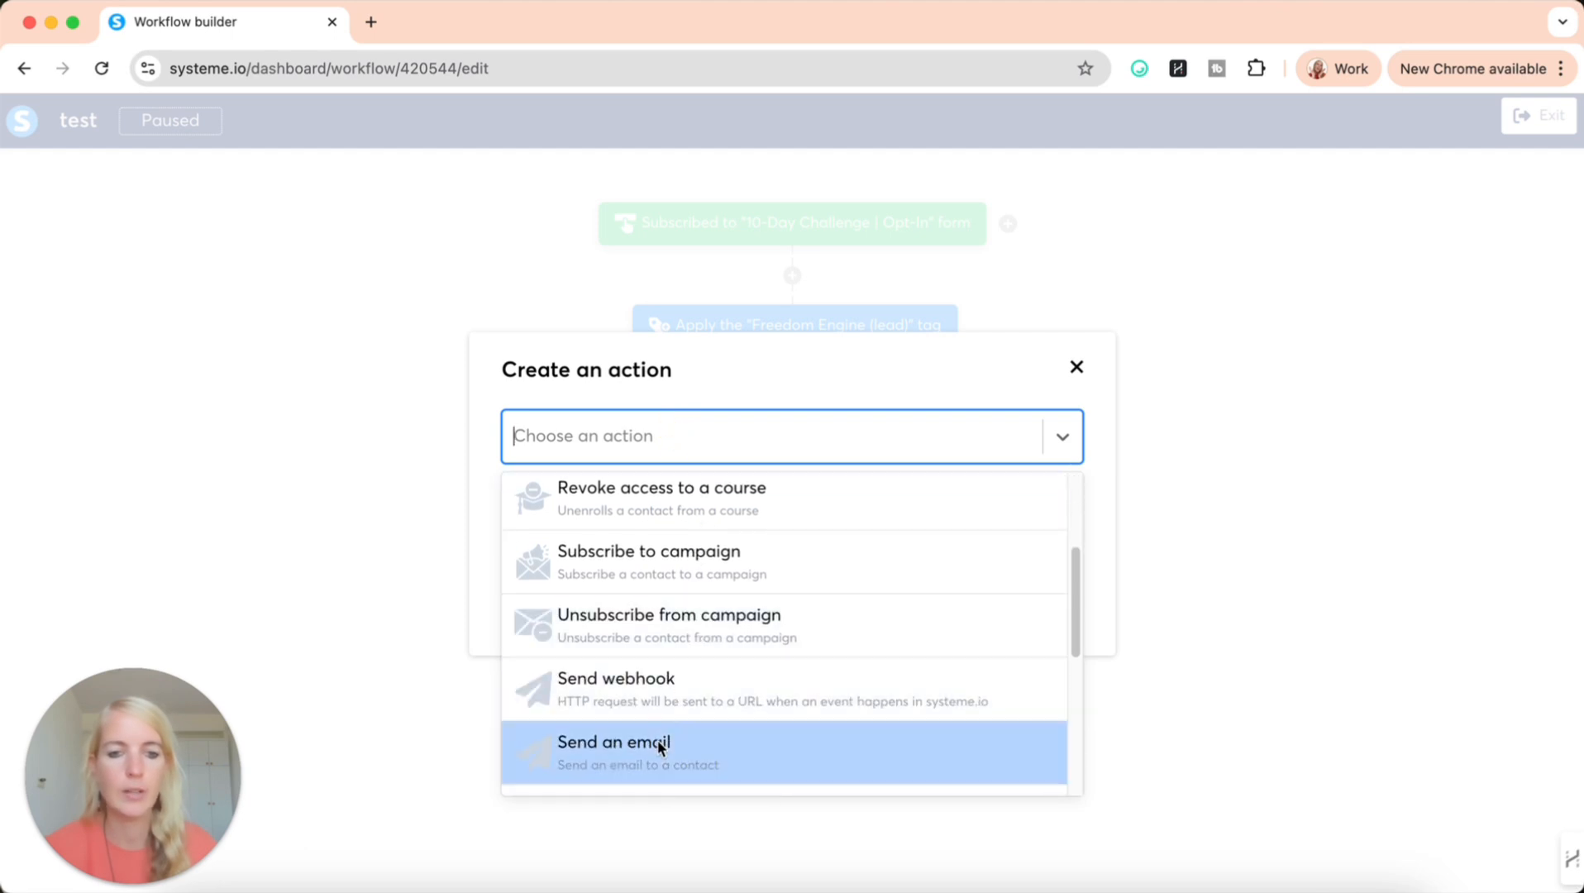
pyautogui.click(659, 746)
pyautogui.click(608, 470)
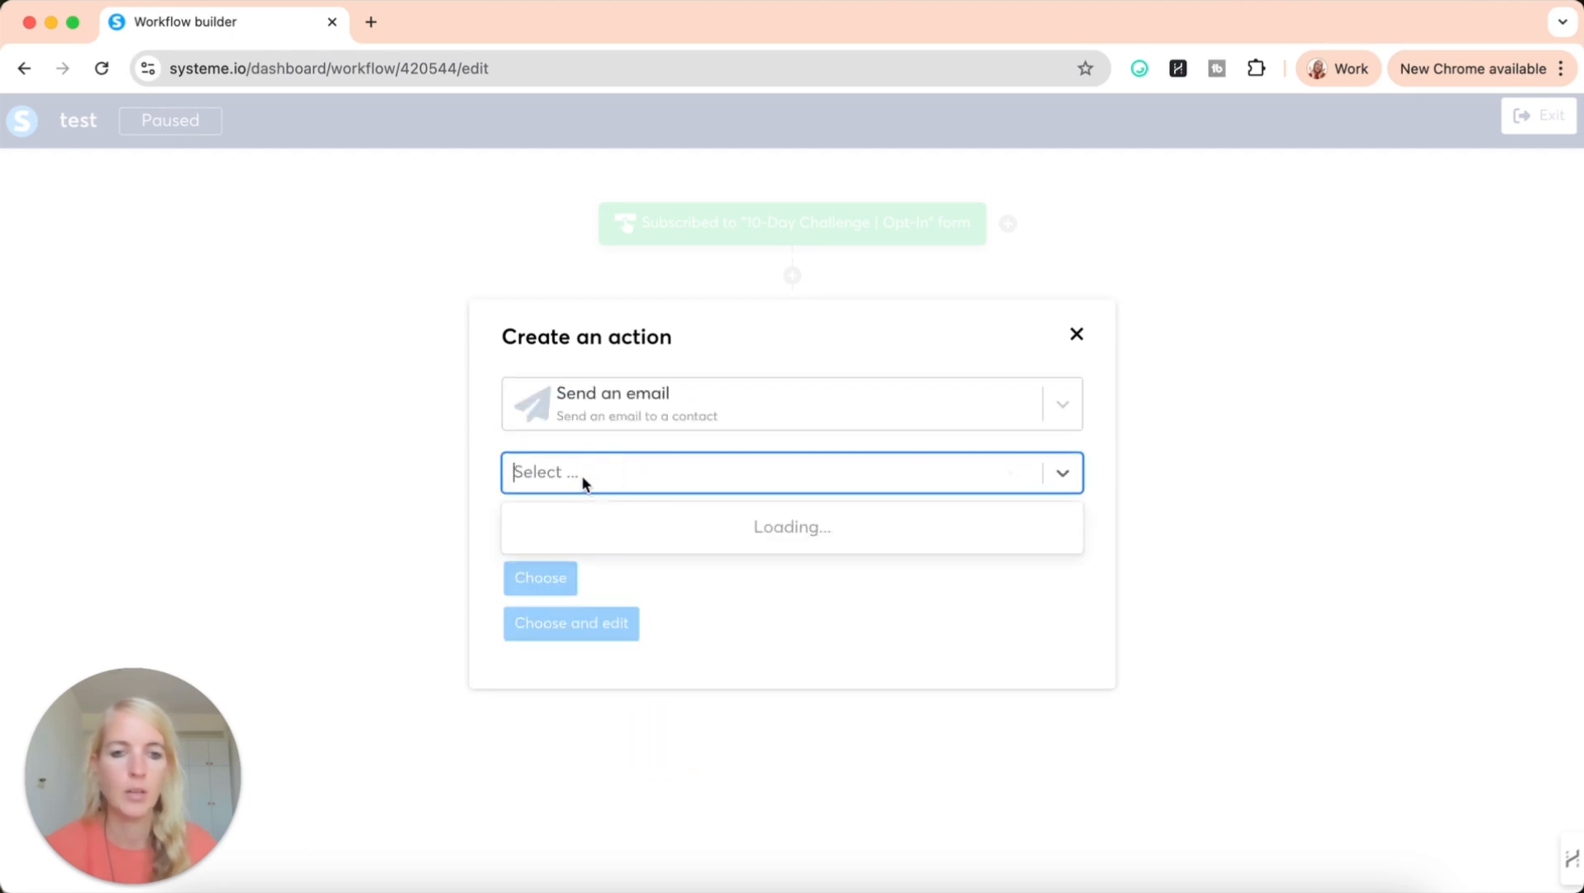
pyautogui.click(573, 570)
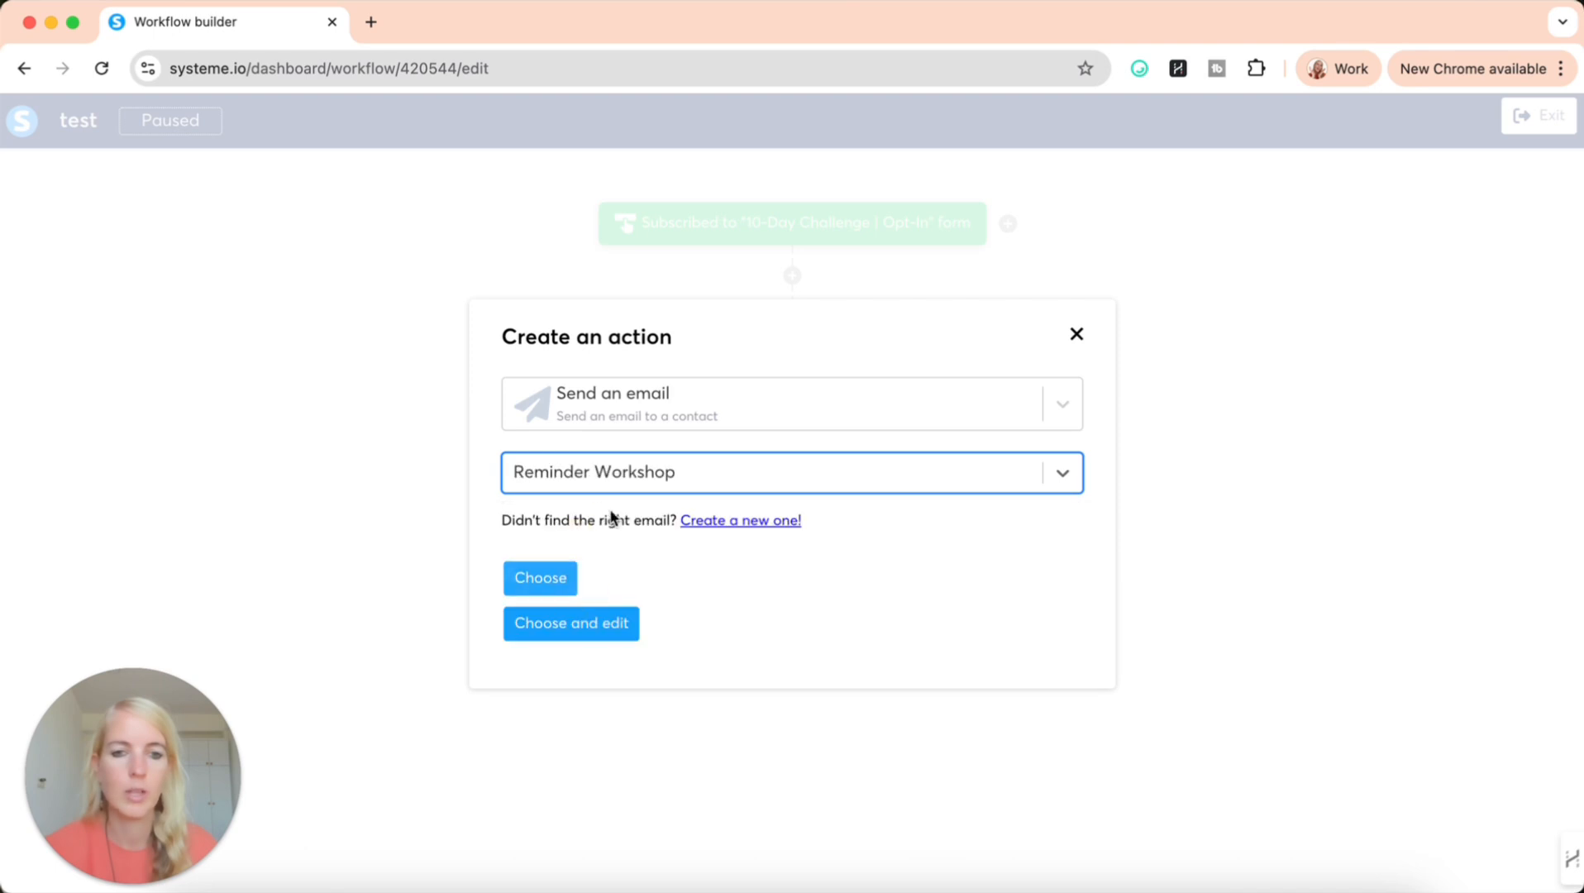
pyautogui.click(546, 581)
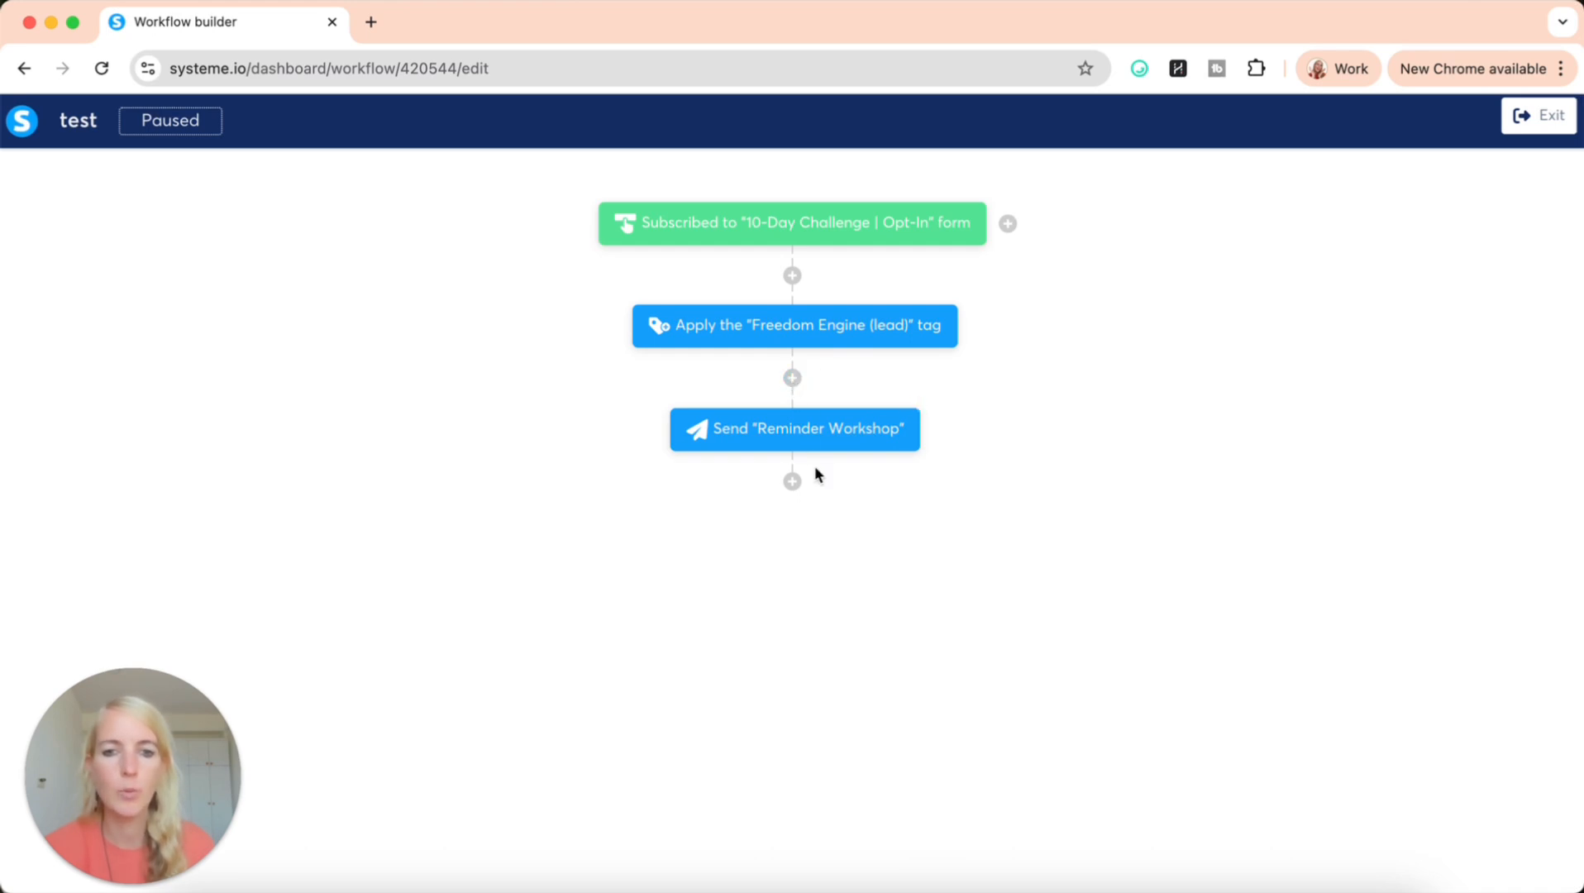
# Add a delay of 2 days after the email action.
pyautogui.click(792, 482)
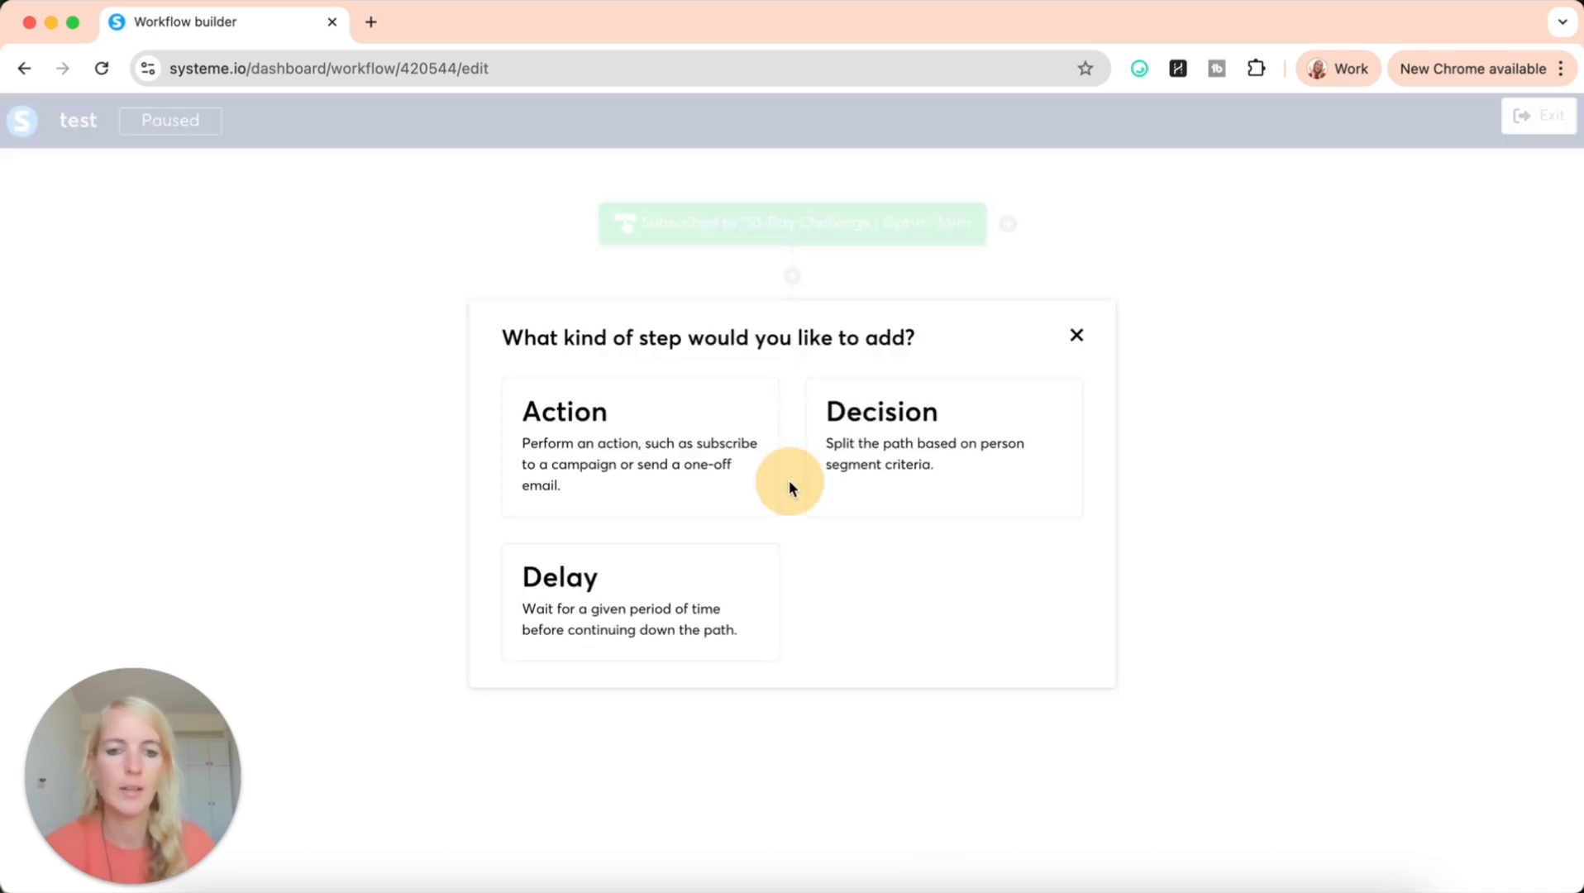
pyautogui.click(585, 590)
pyautogui.click(683, 473)
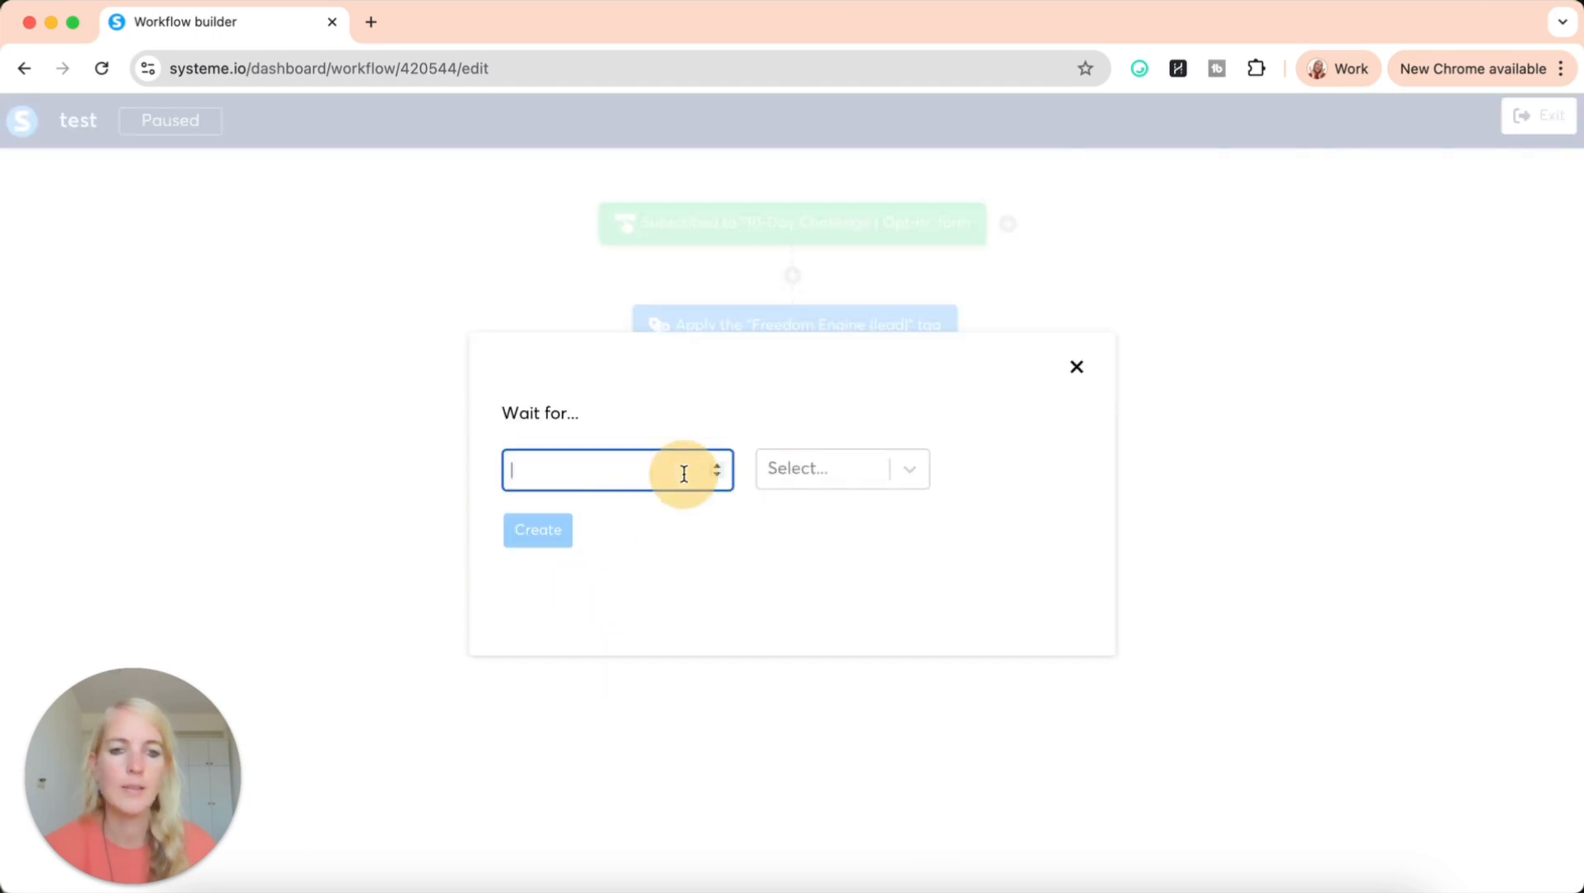
pyautogui.write('2')
pyautogui.click(822, 468)
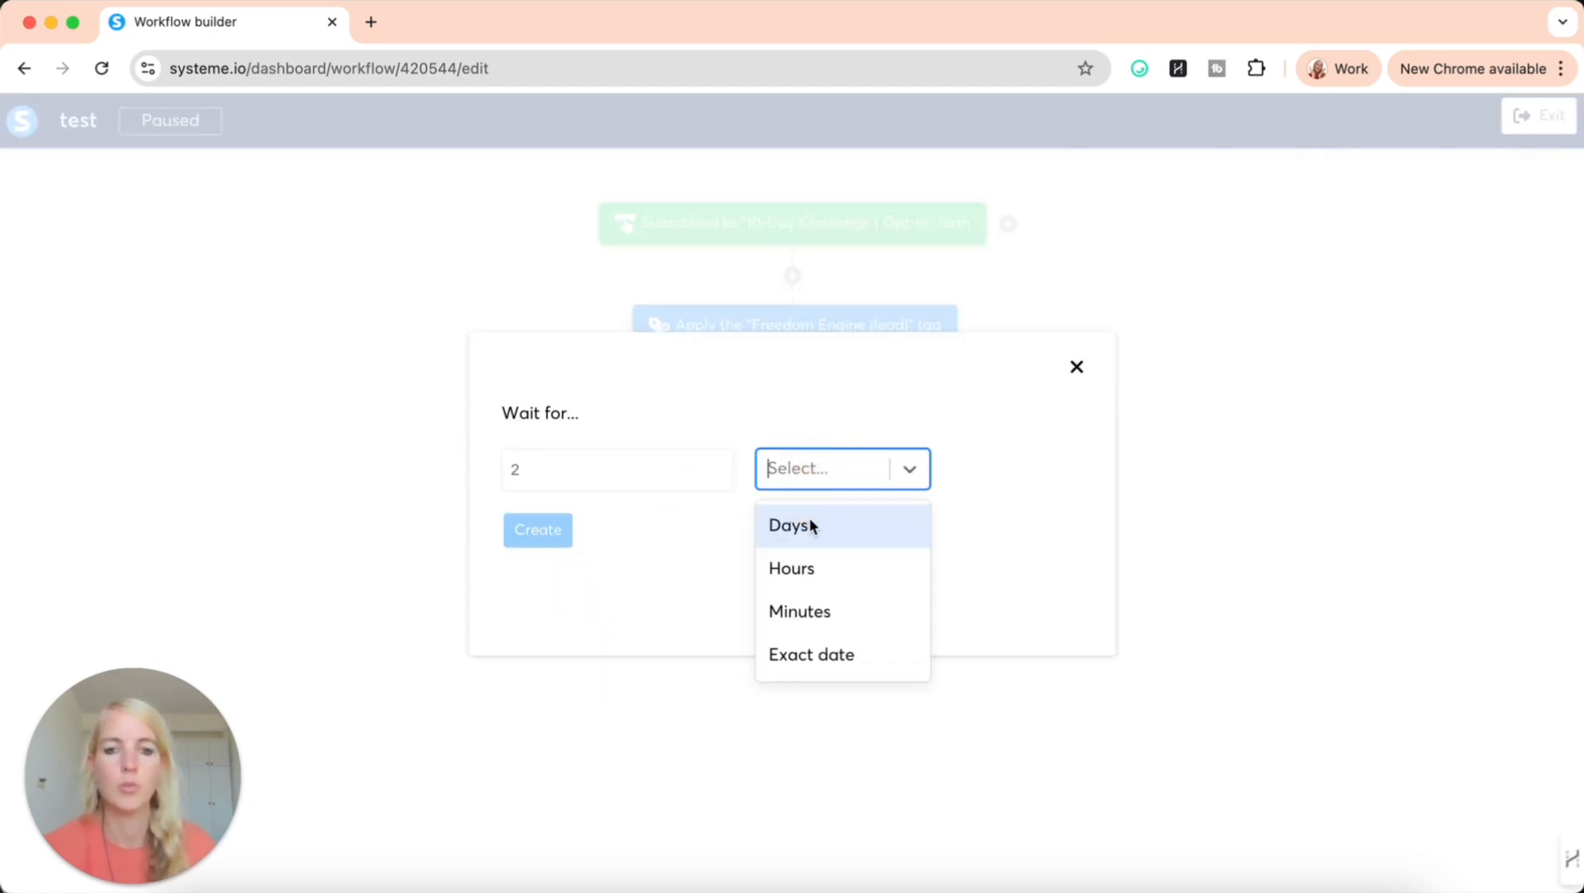
pyautogui.click(810, 526)
pyautogui.click(549, 538)
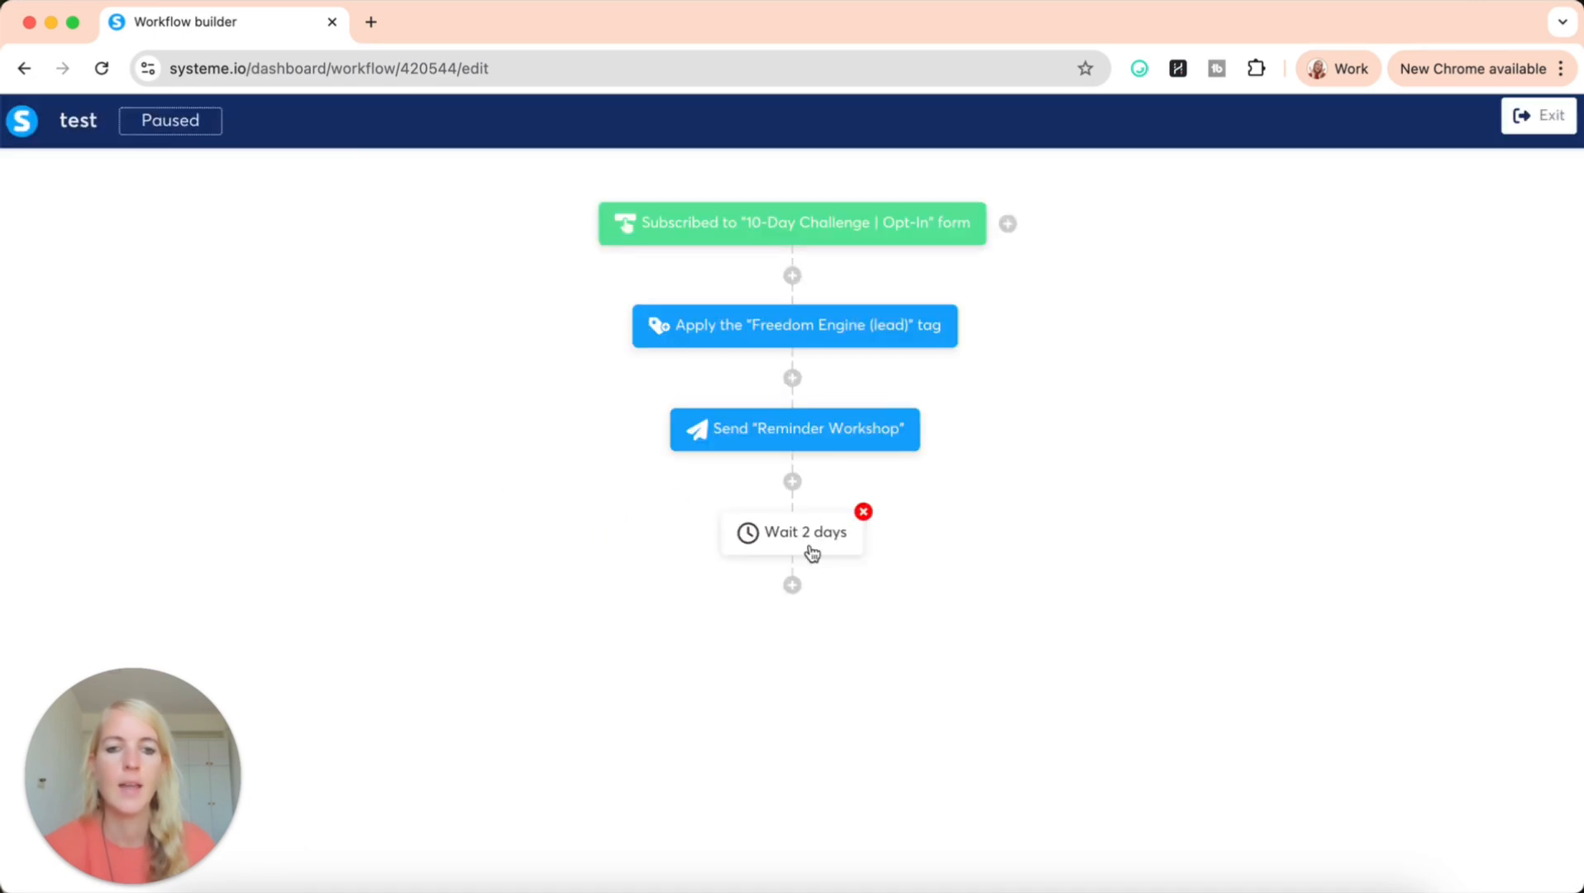
# Start a decision after the 2-day delay, filtered by Email opened for the email "Show me how you're going to make 6-figures," he said...
pyautogui.click(792, 584)
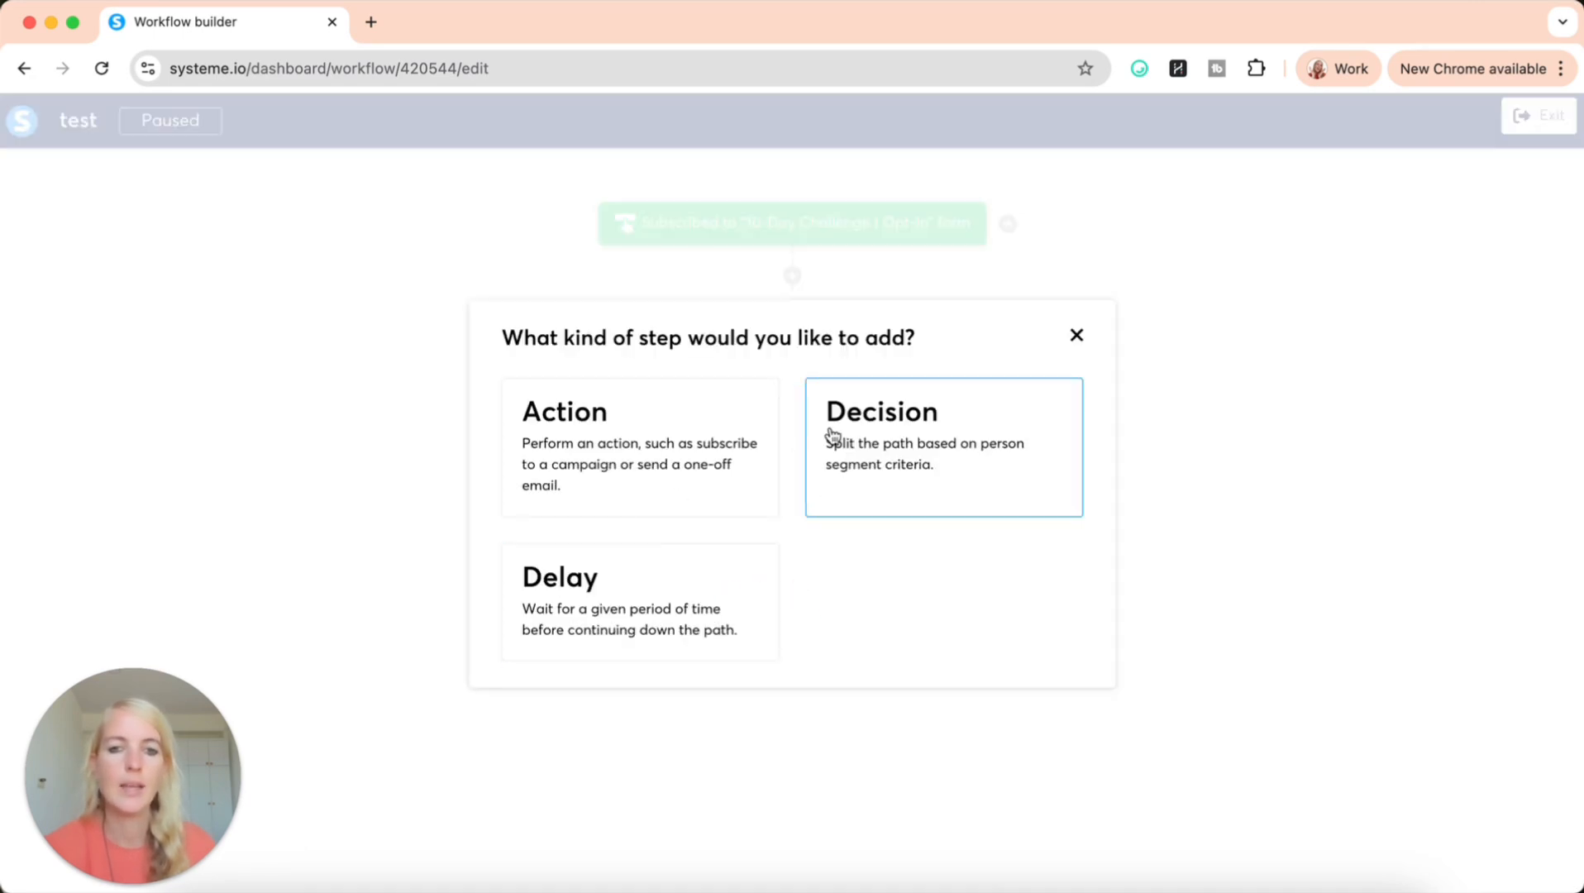
pyautogui.click(902, 451)
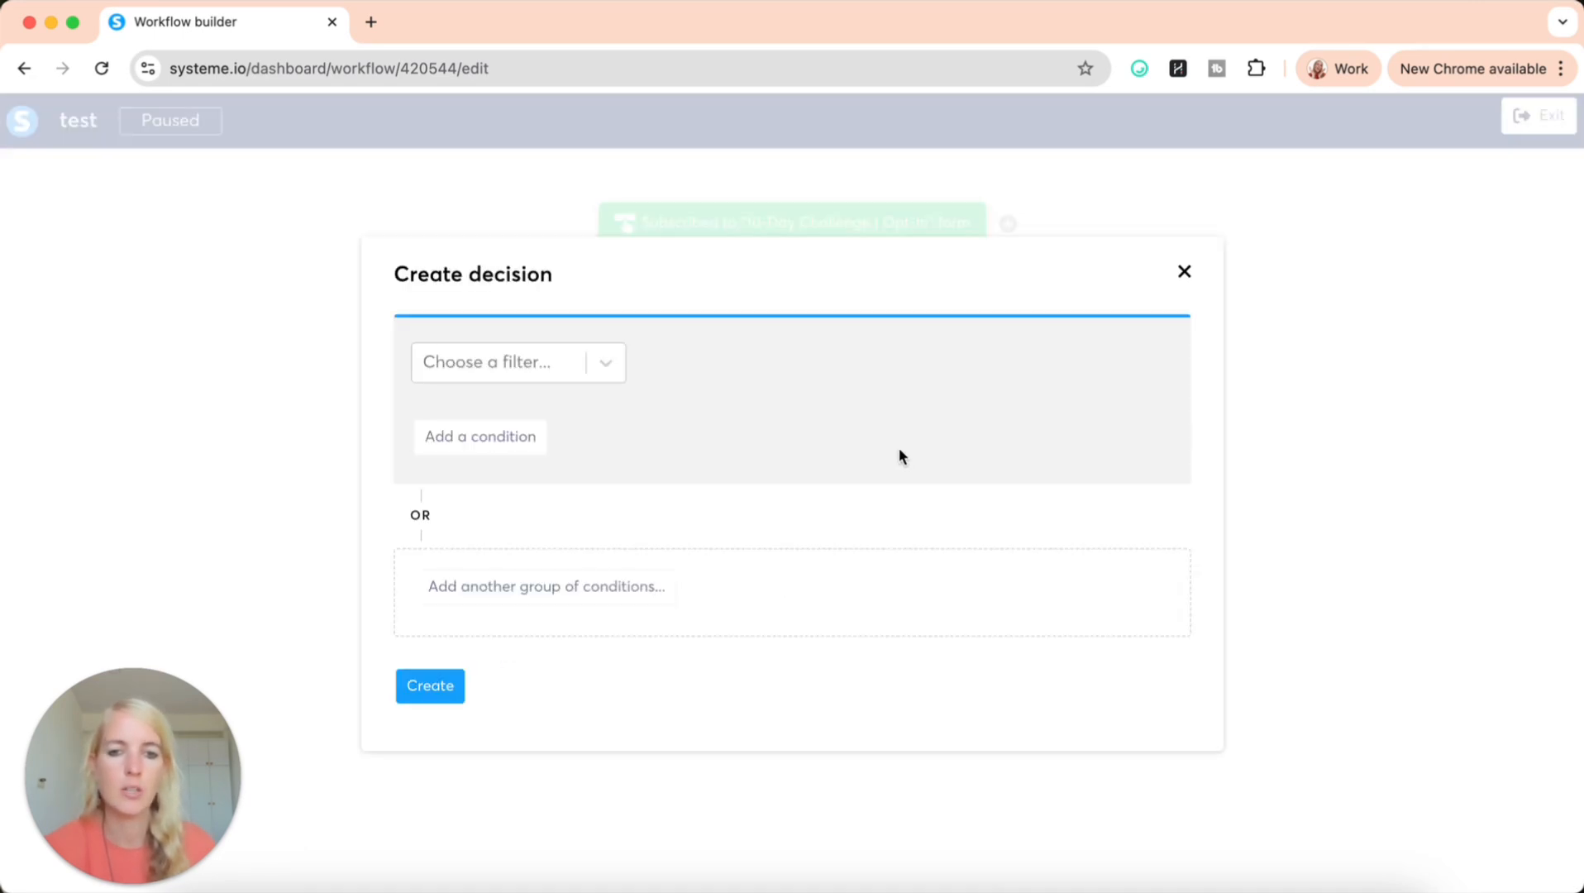
pyautogui.click(540, 360)
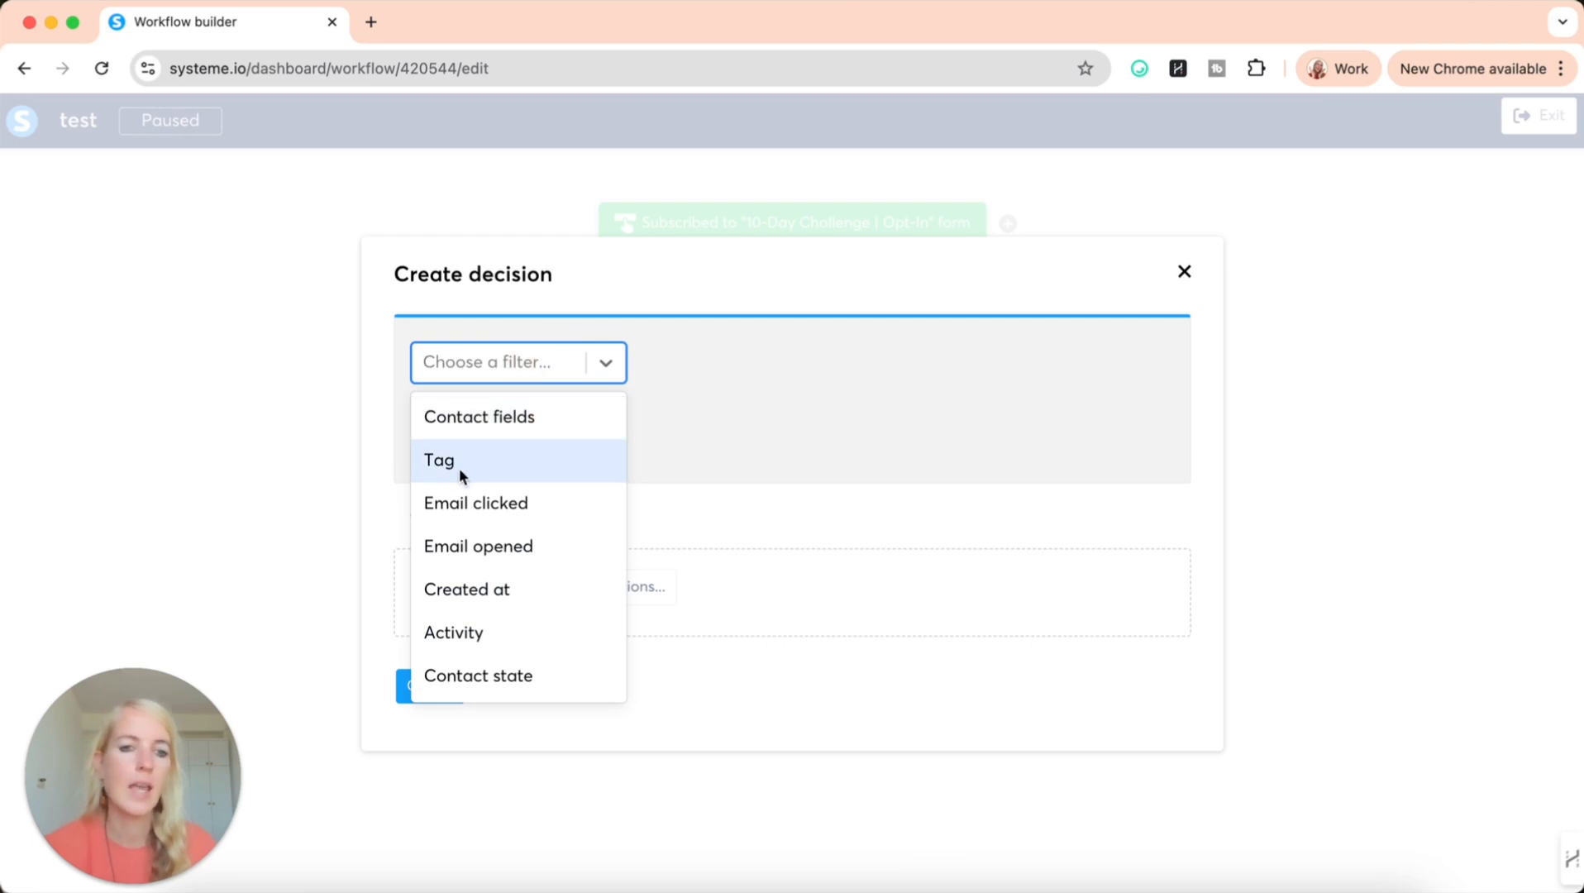
pyautogui.click(506, 546)
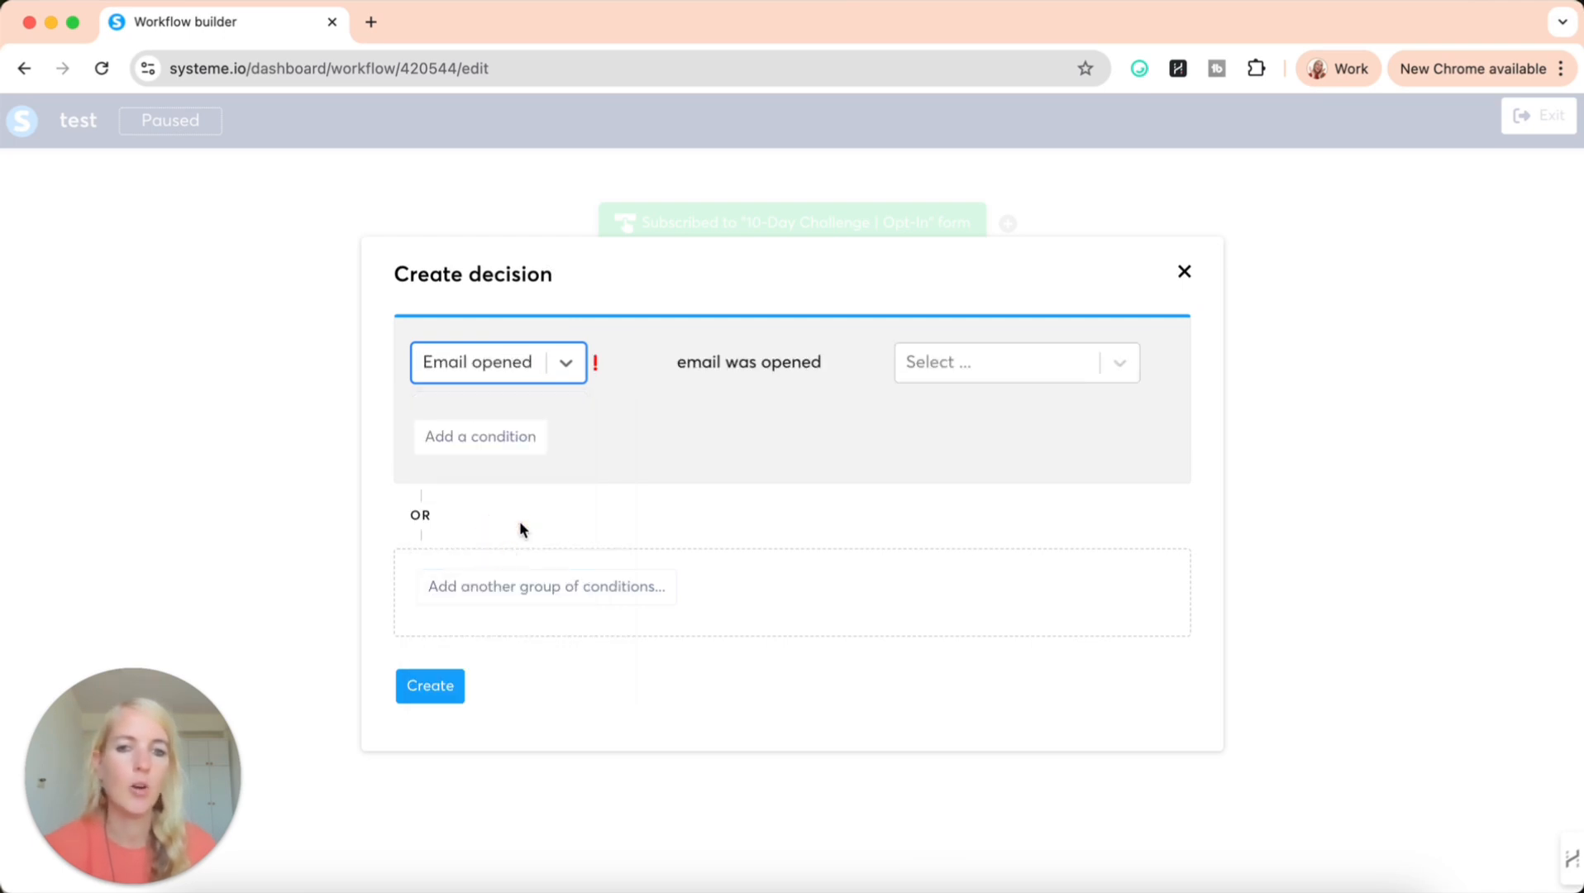
pyautogui.click(1010, 366)
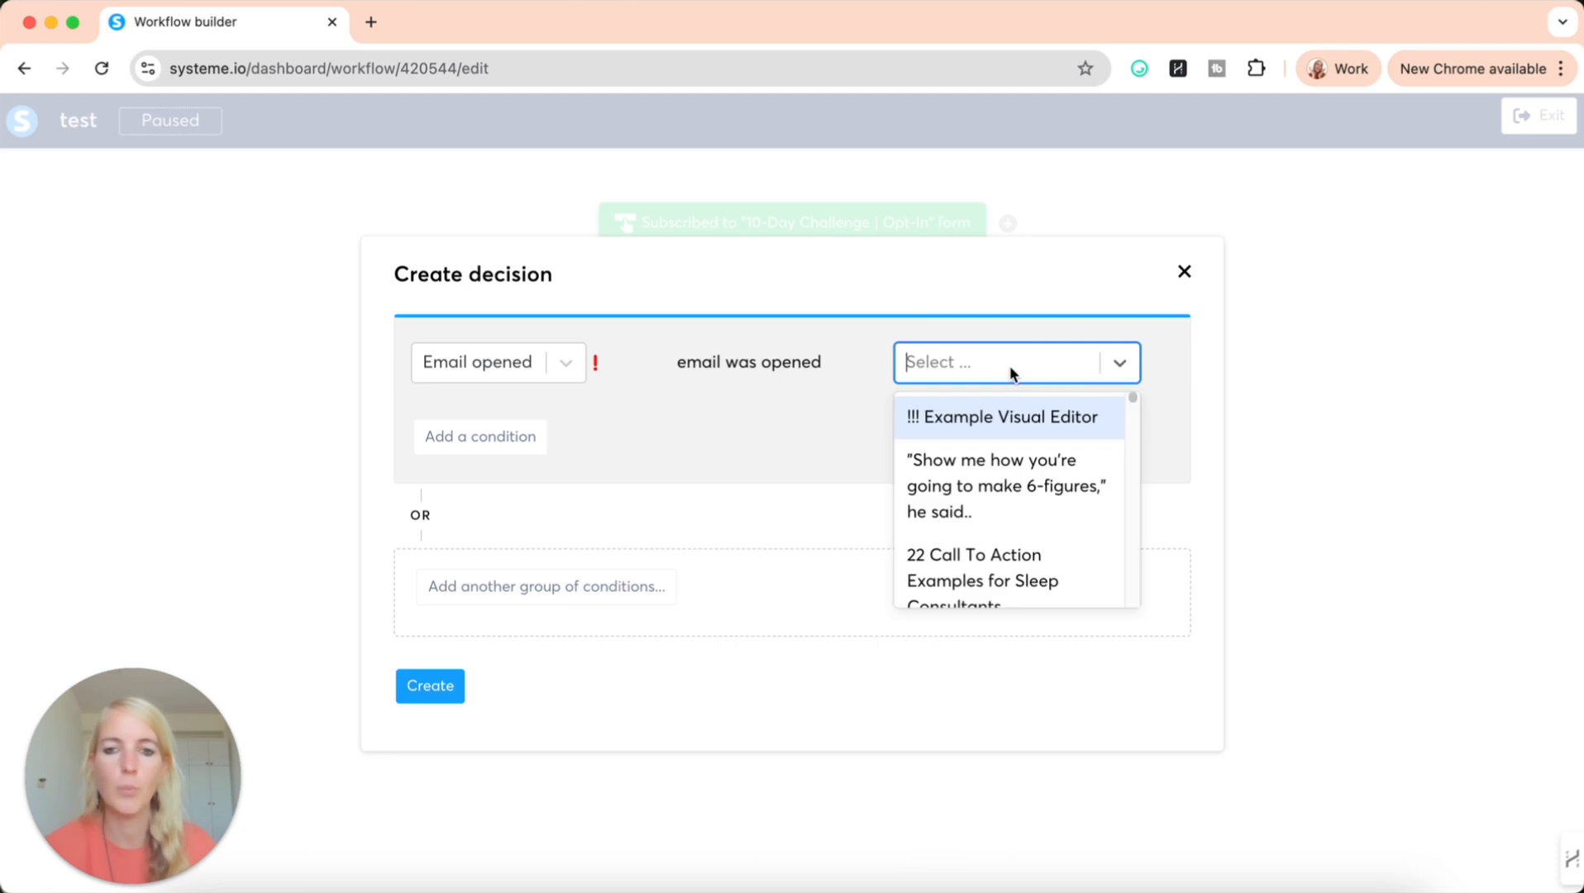
pyautogui.click(1000, 469)
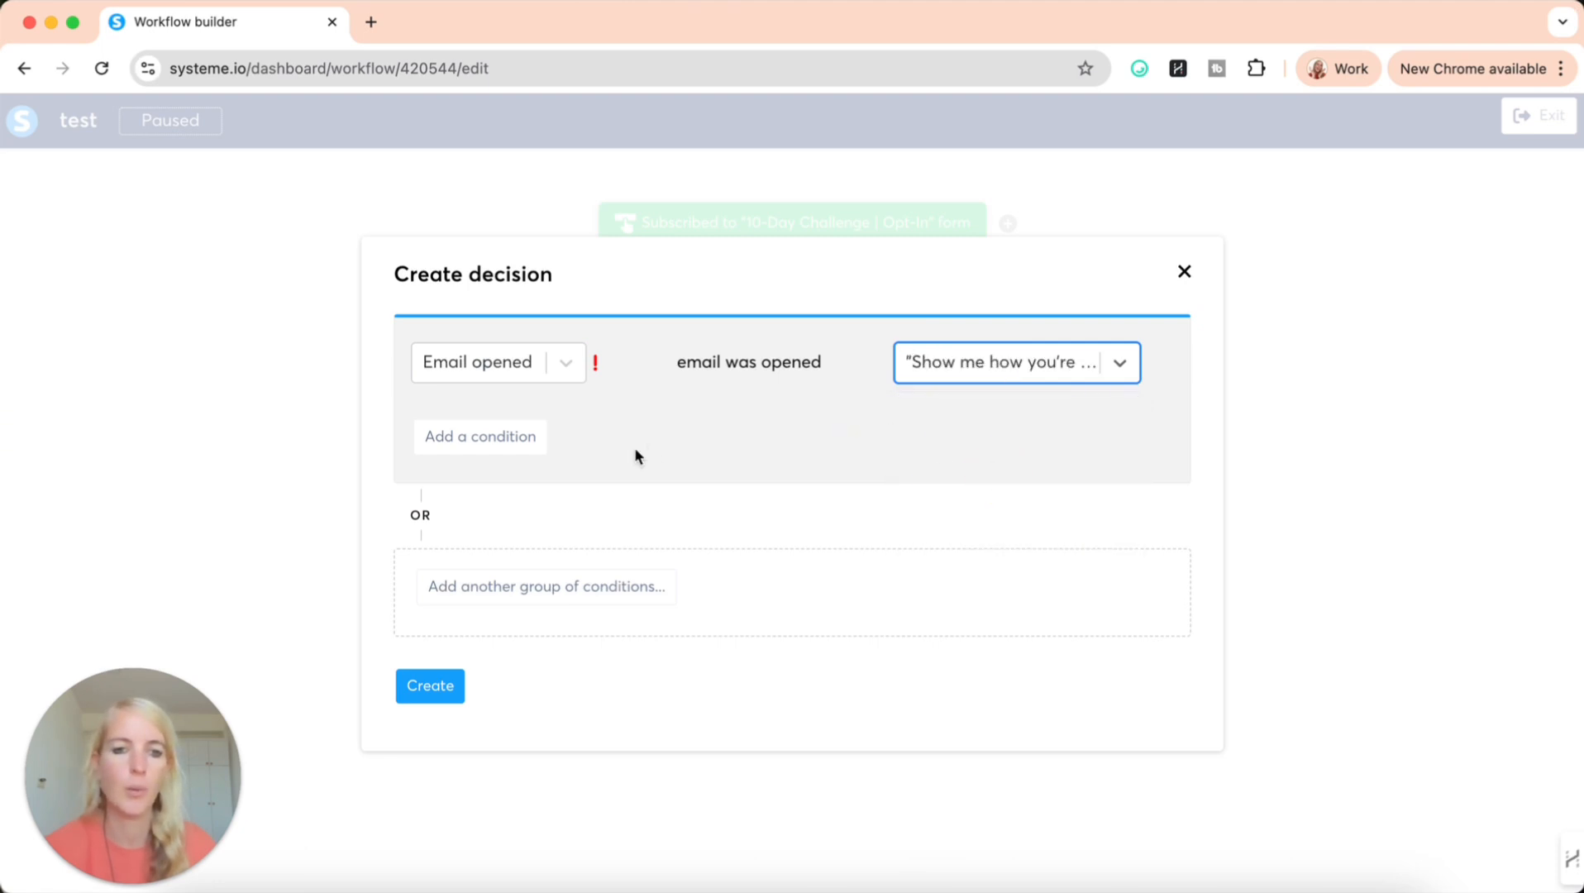
pyautogui.click(476, 437)
pyautogui.click(607, 405)
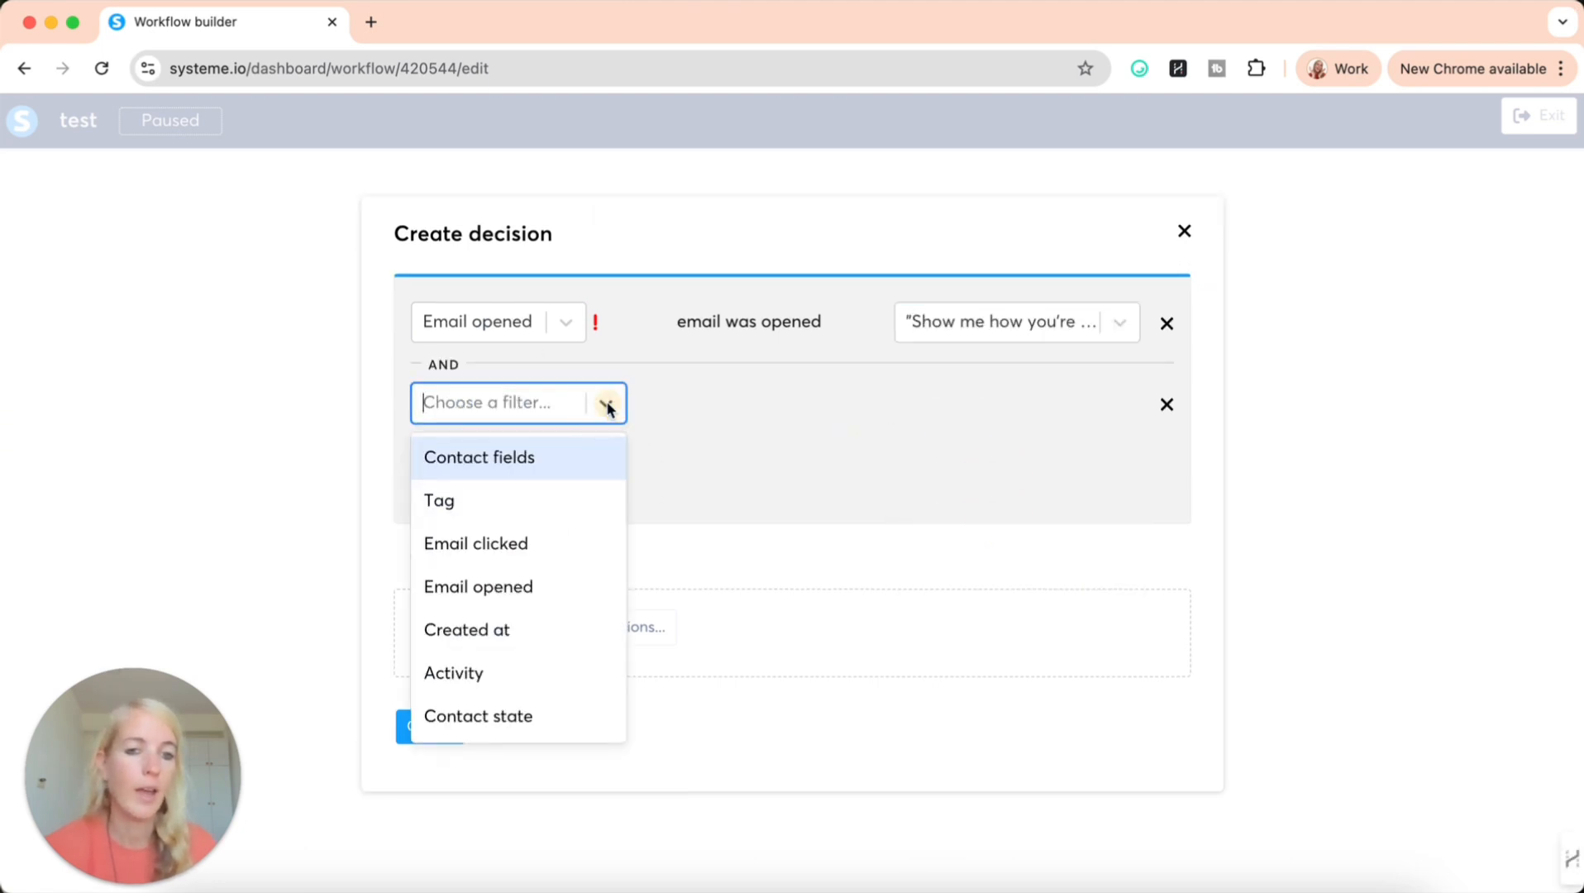
pyautogui.click(562, 552)
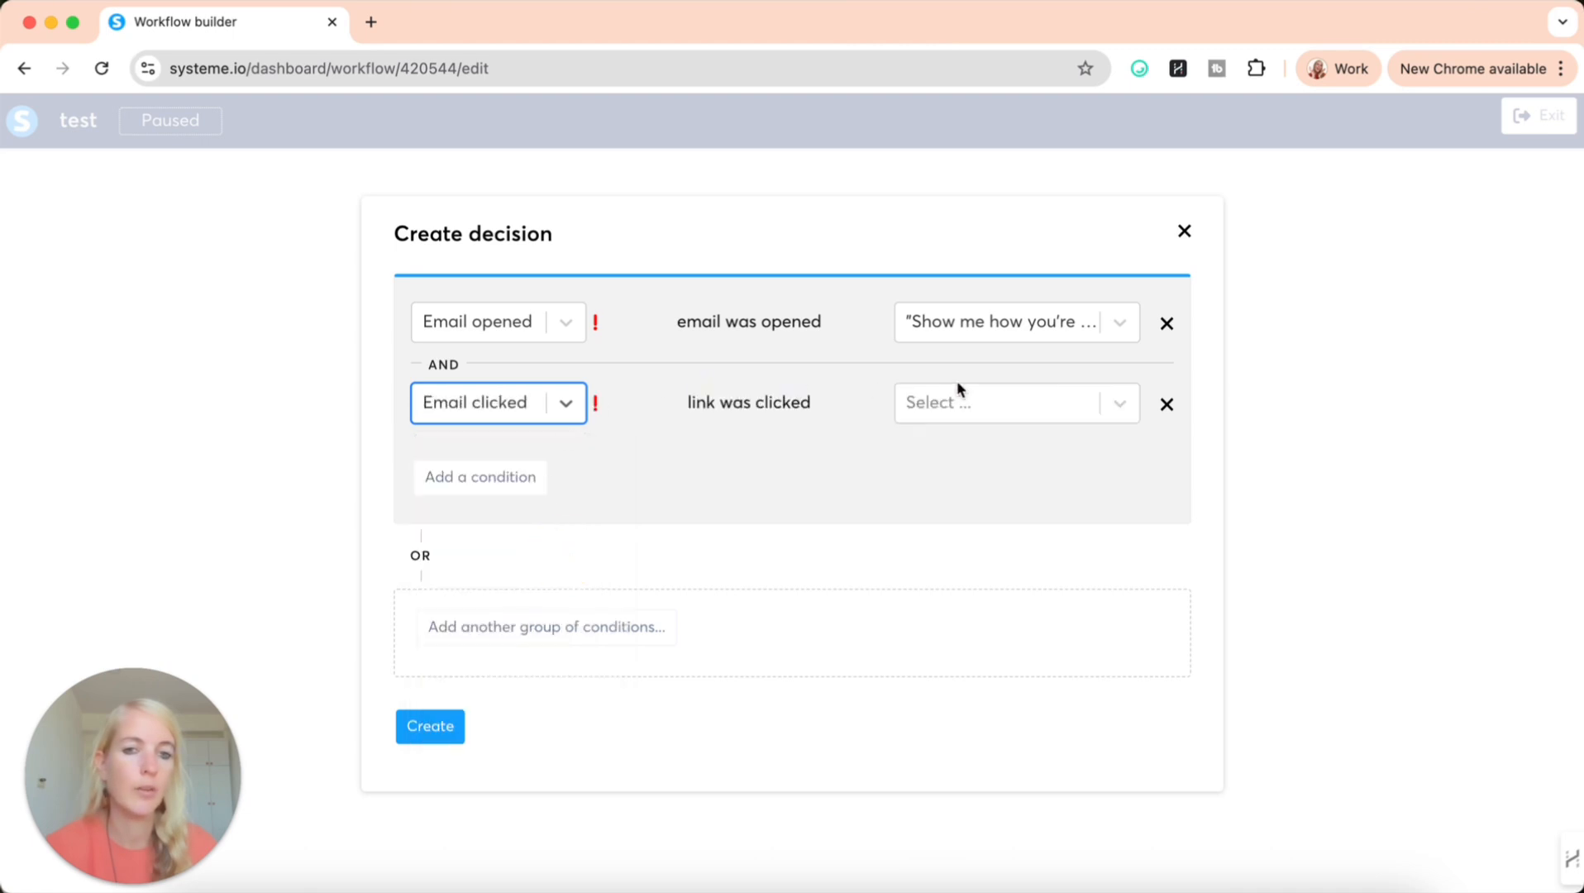
pyautogui.click(1166, 405)
# Create the decision with the email-opened condition as its only criterion.
pyautogui.click(432, 688)
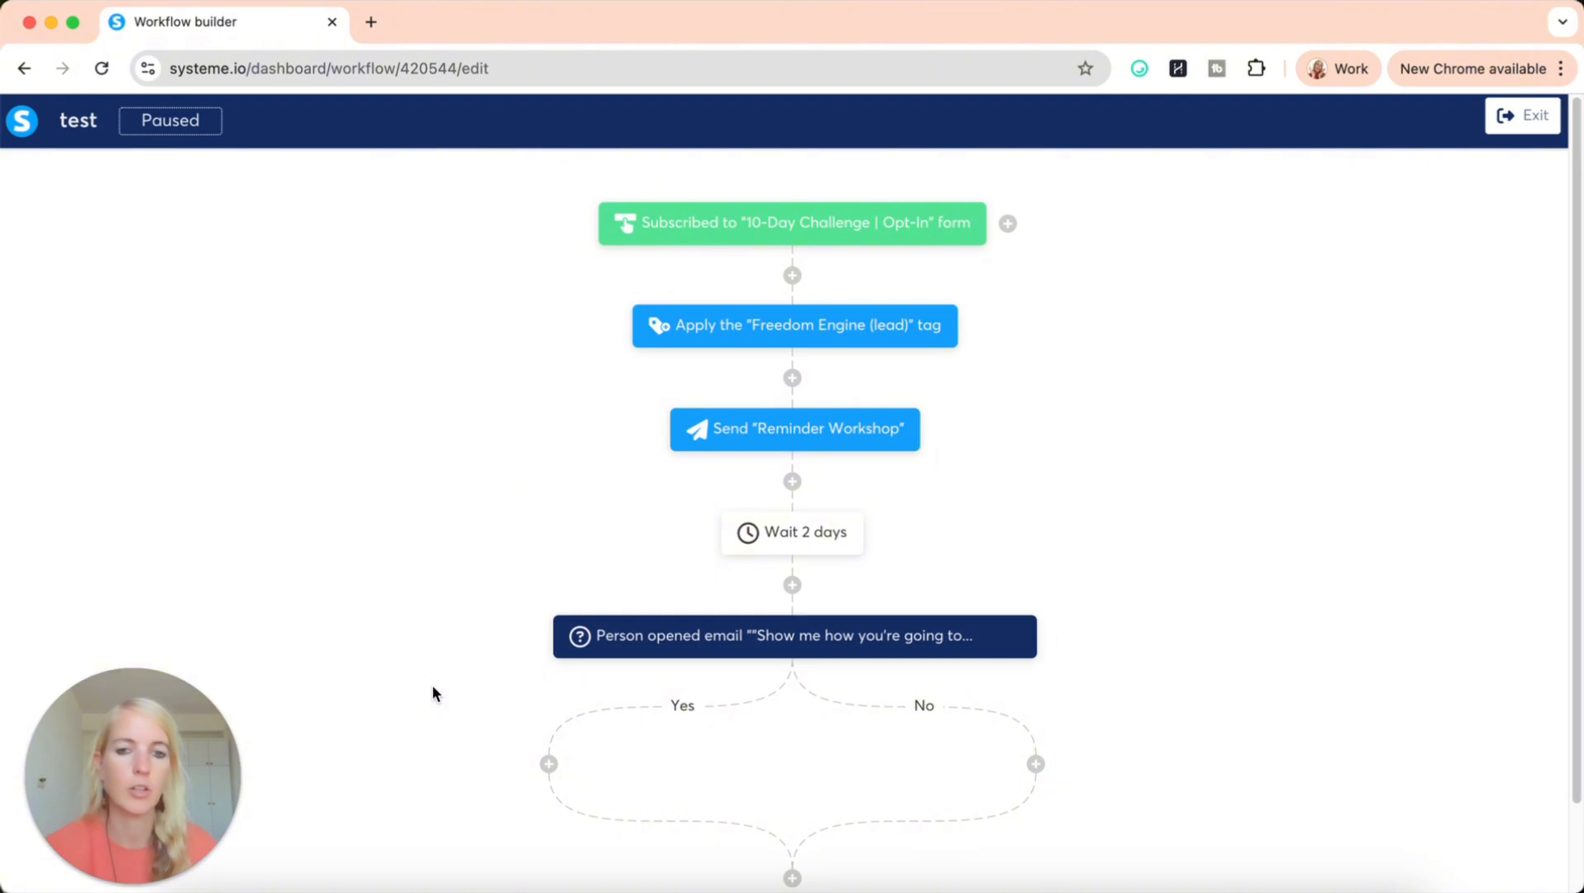
pyautogui.scroll(-2, 769, 649)
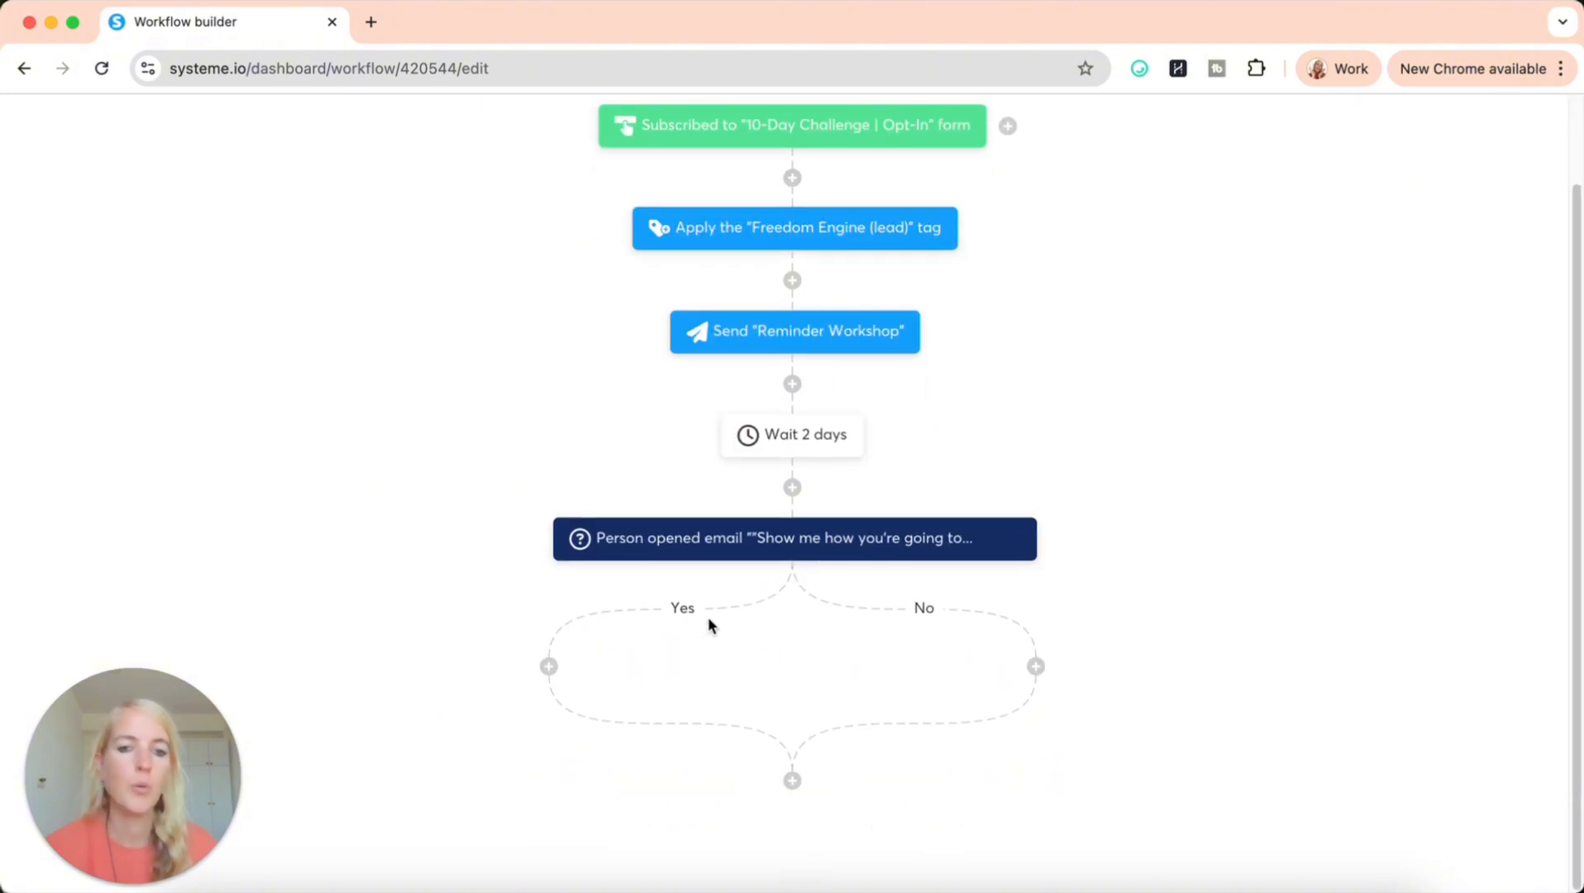
pyautogui.click(542, 666)
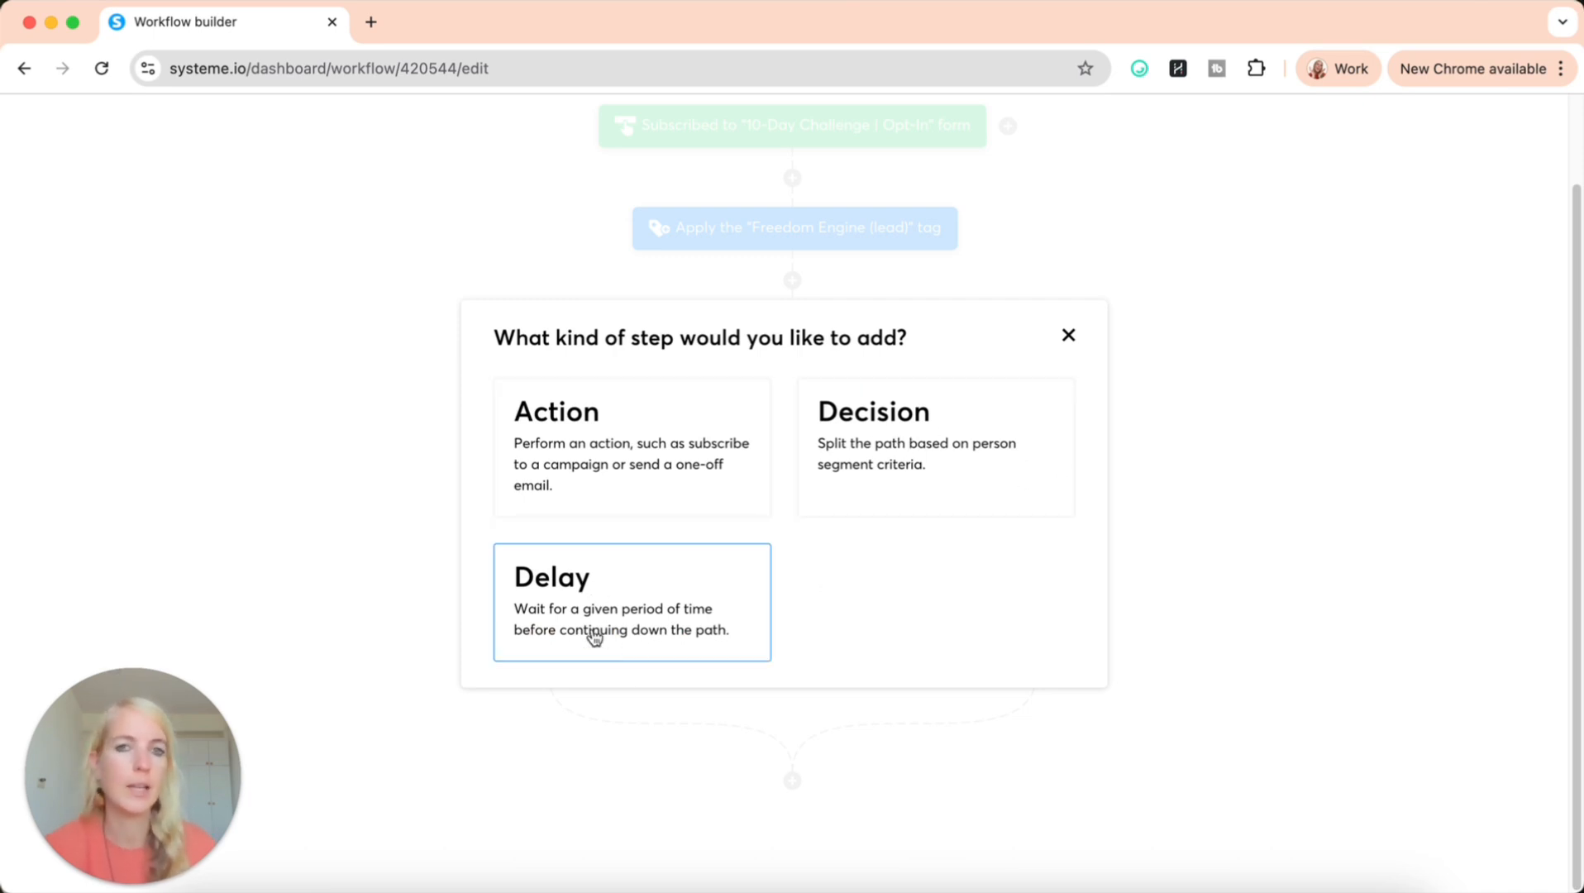
pyautogui.click(1068, 337)
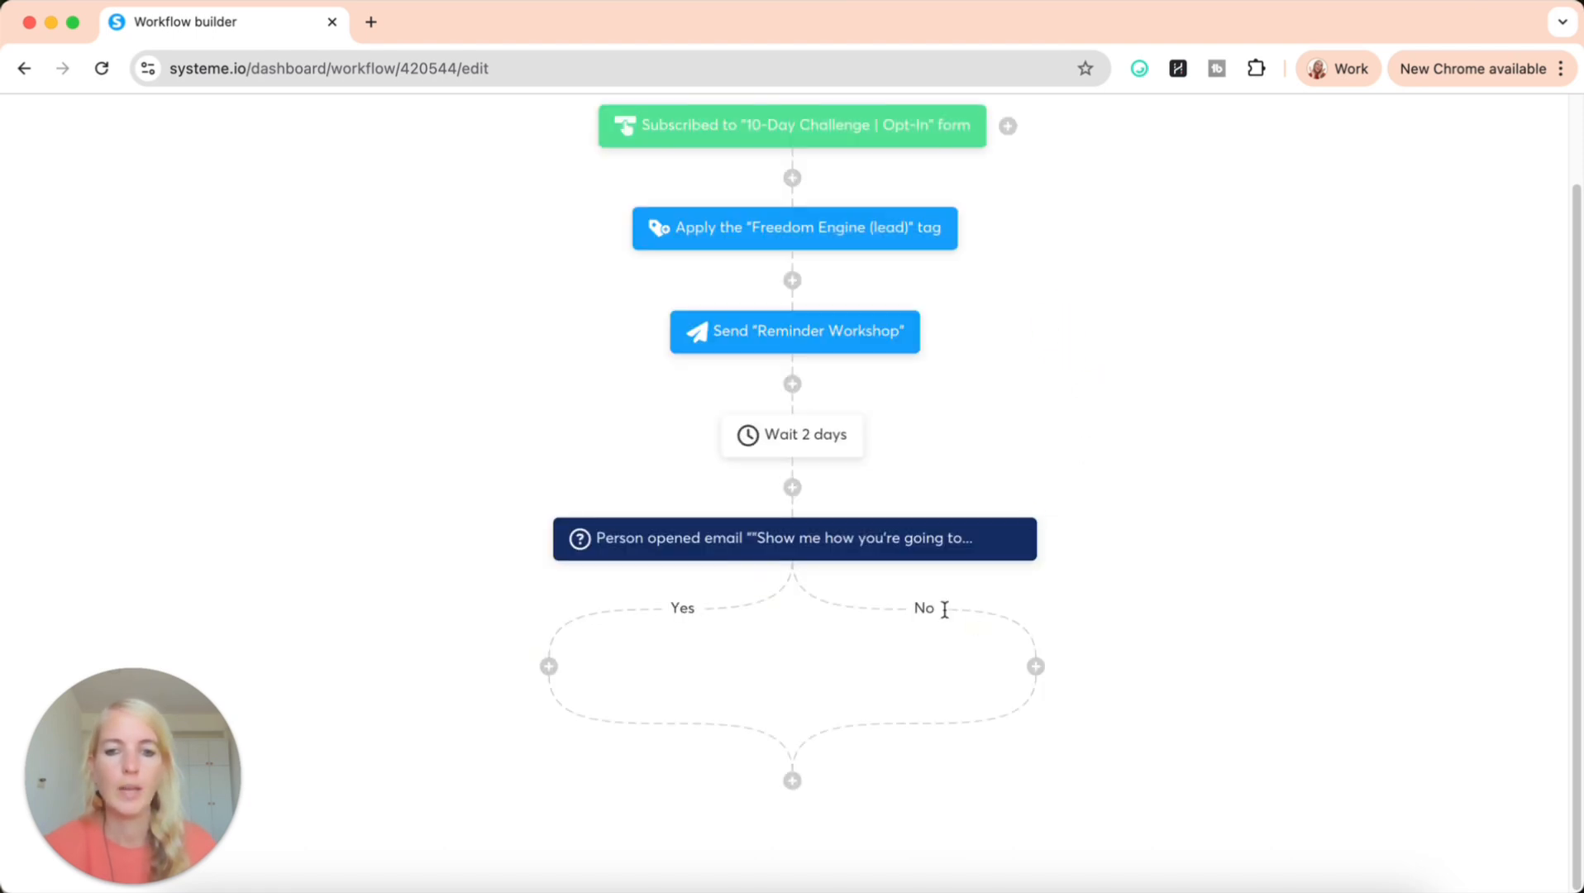
# Add a delay of 1 day to the No branch of the decision.
pyautogui.click(1036, 667)
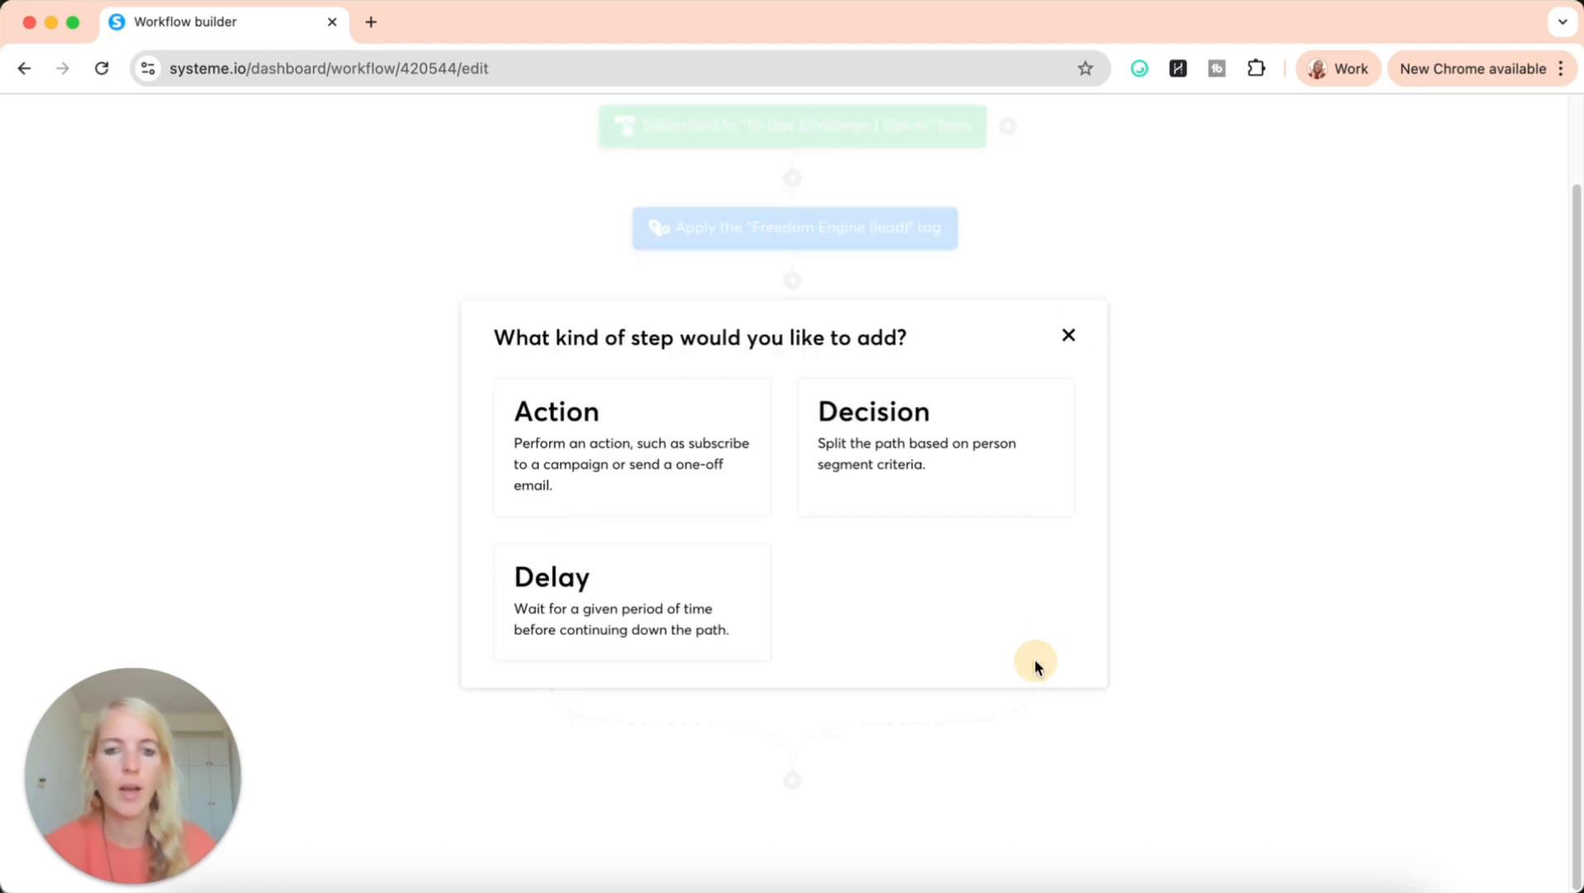
pyautogui.click(626, 570)
pyautogui.click(643, 464)
pyautogui.write('1')
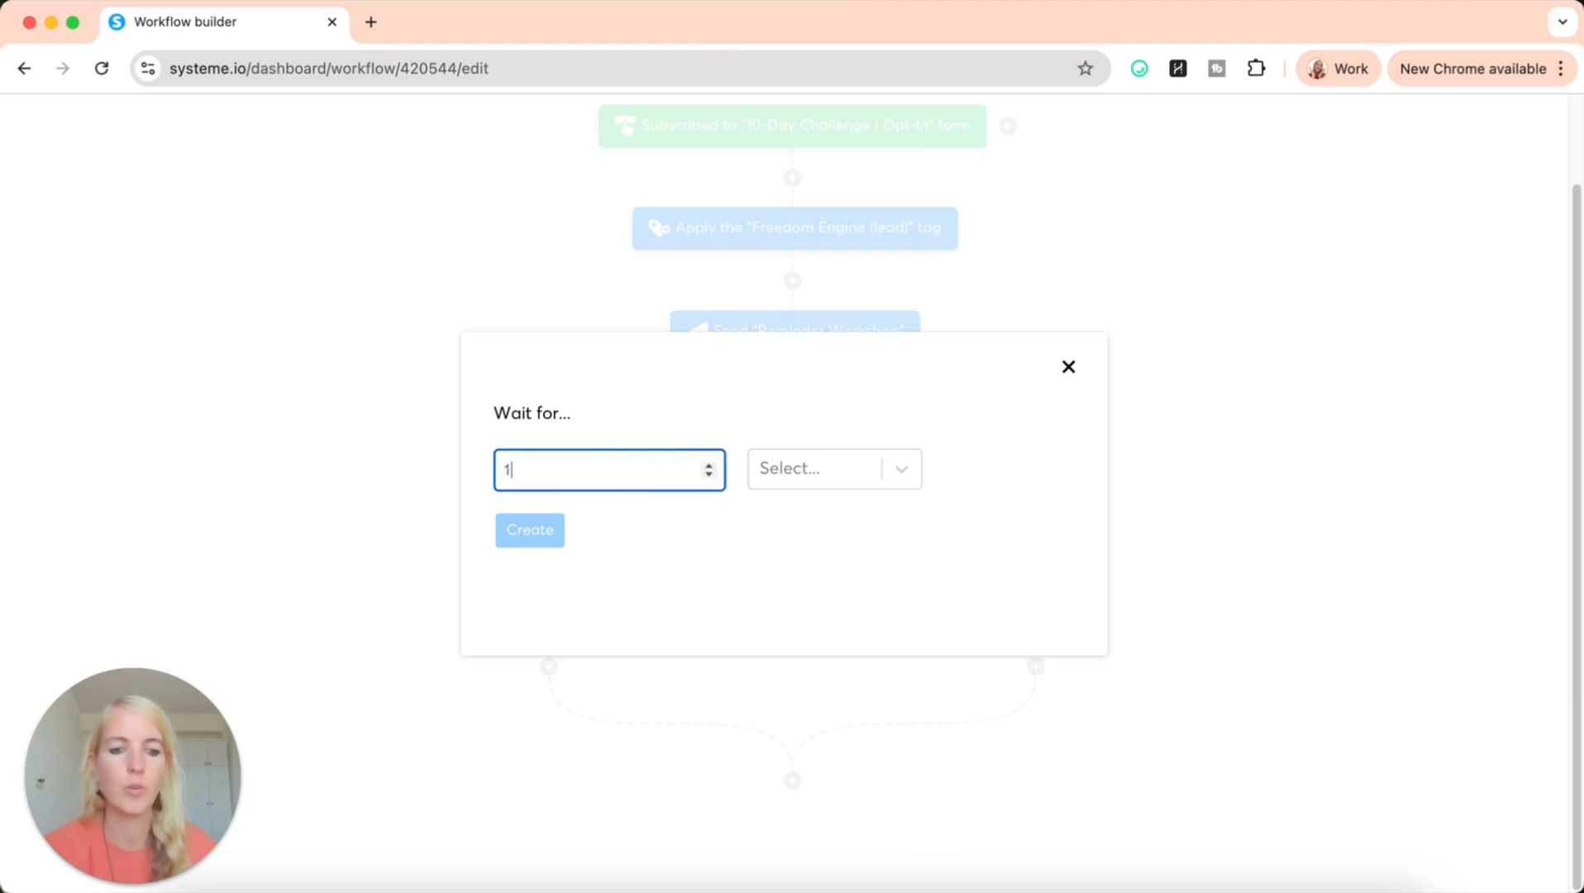
pyautogui.click(795, 465)
pyautogui.click(804, 512)
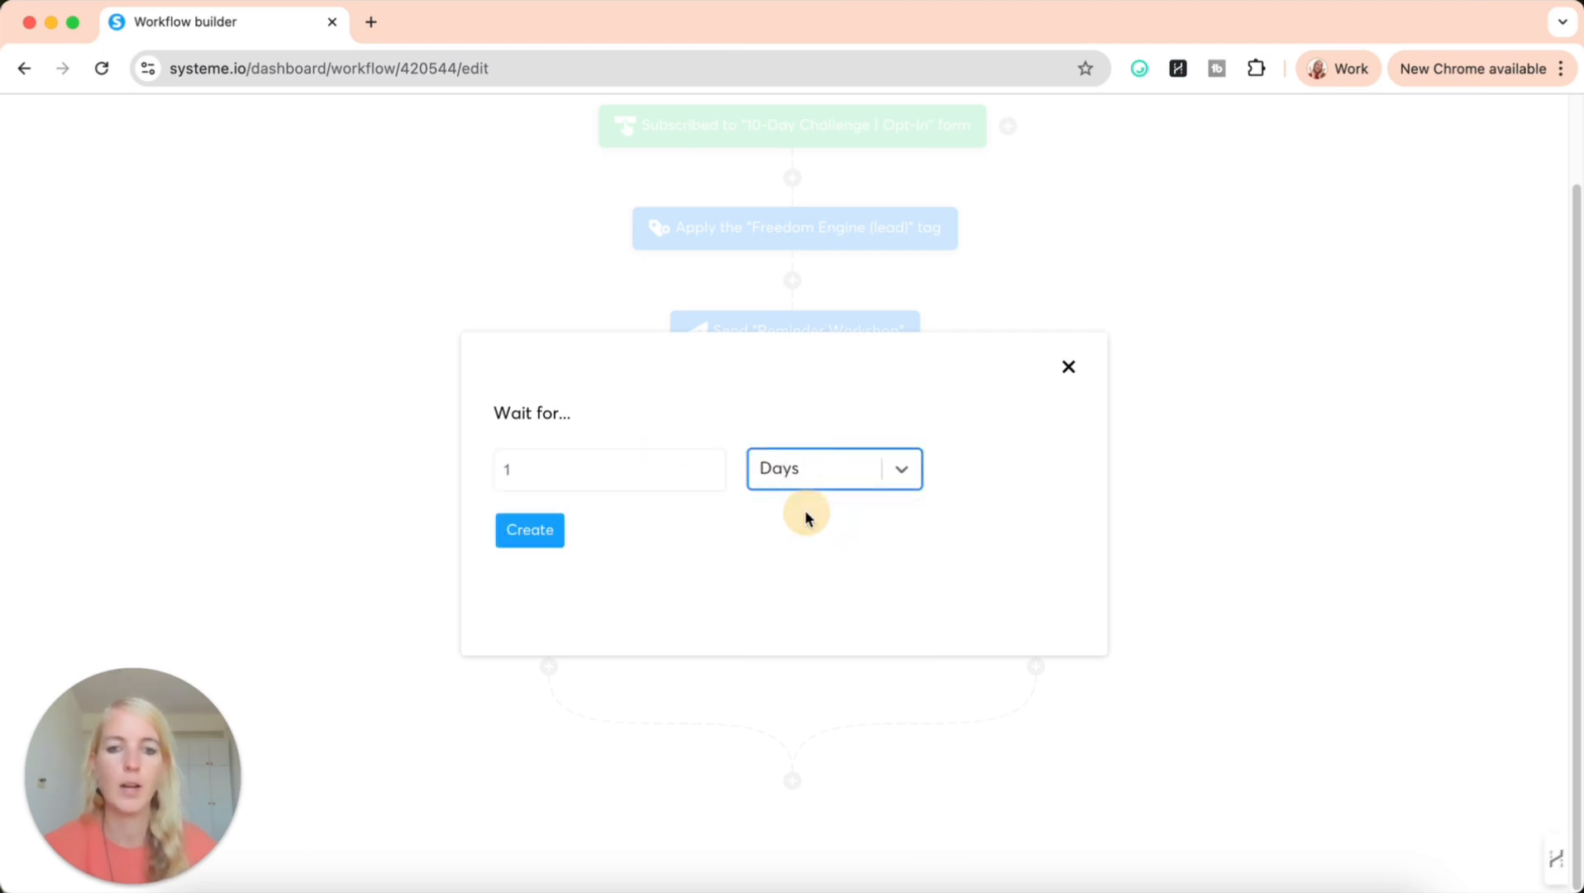
pyautogui.click(537, 539)
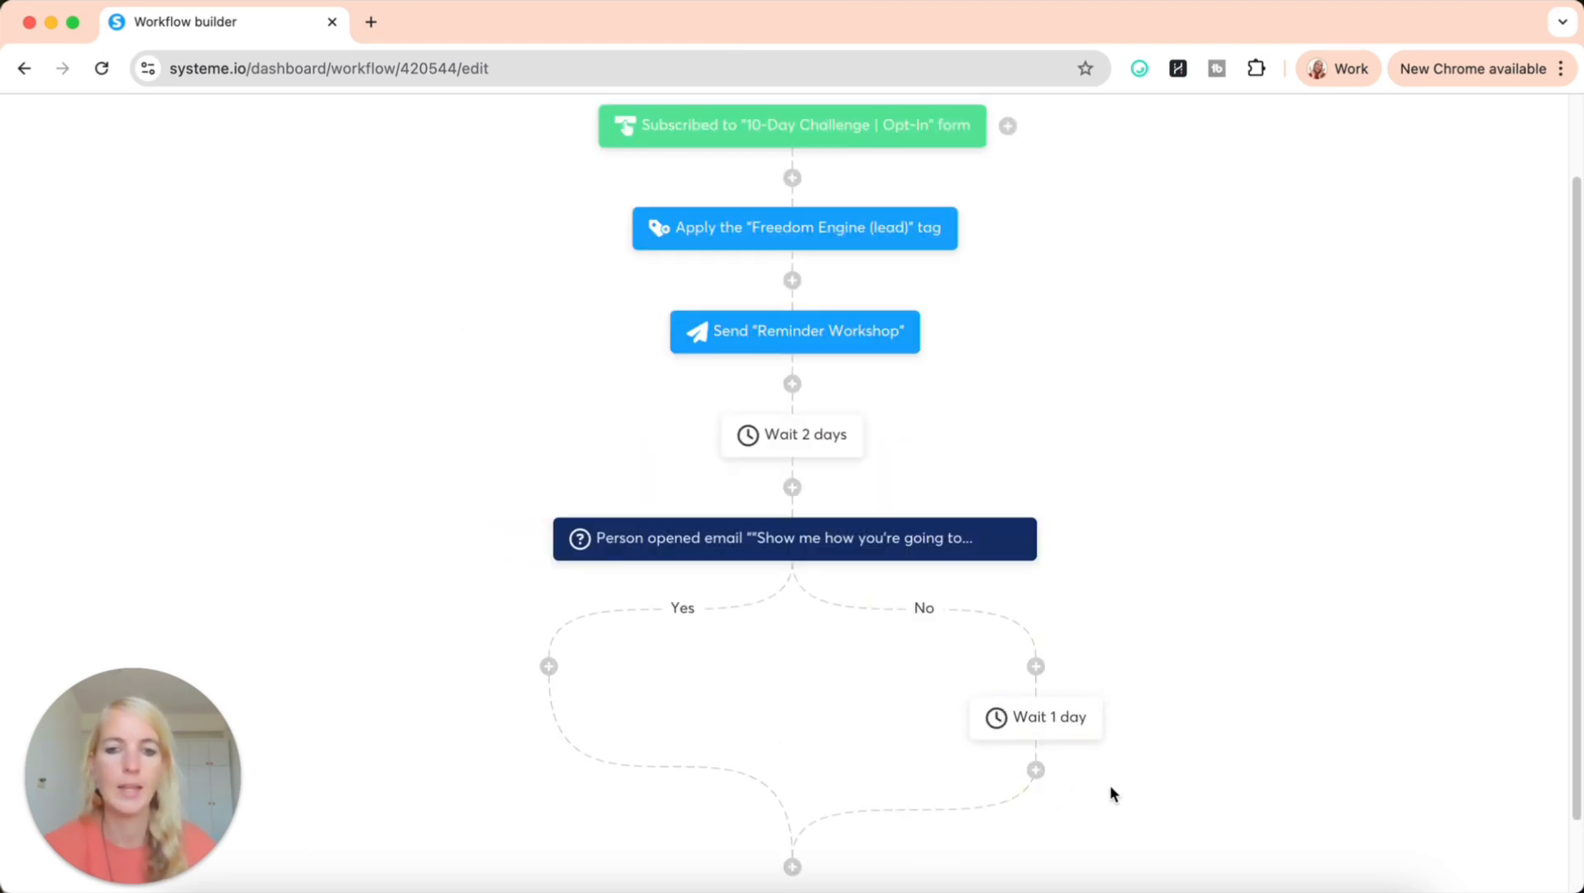
# Review the whole test workflow from the opt-in trigger down through the decision's Yes and No branches.
pyautogui.scroll(2, 1211, 368)
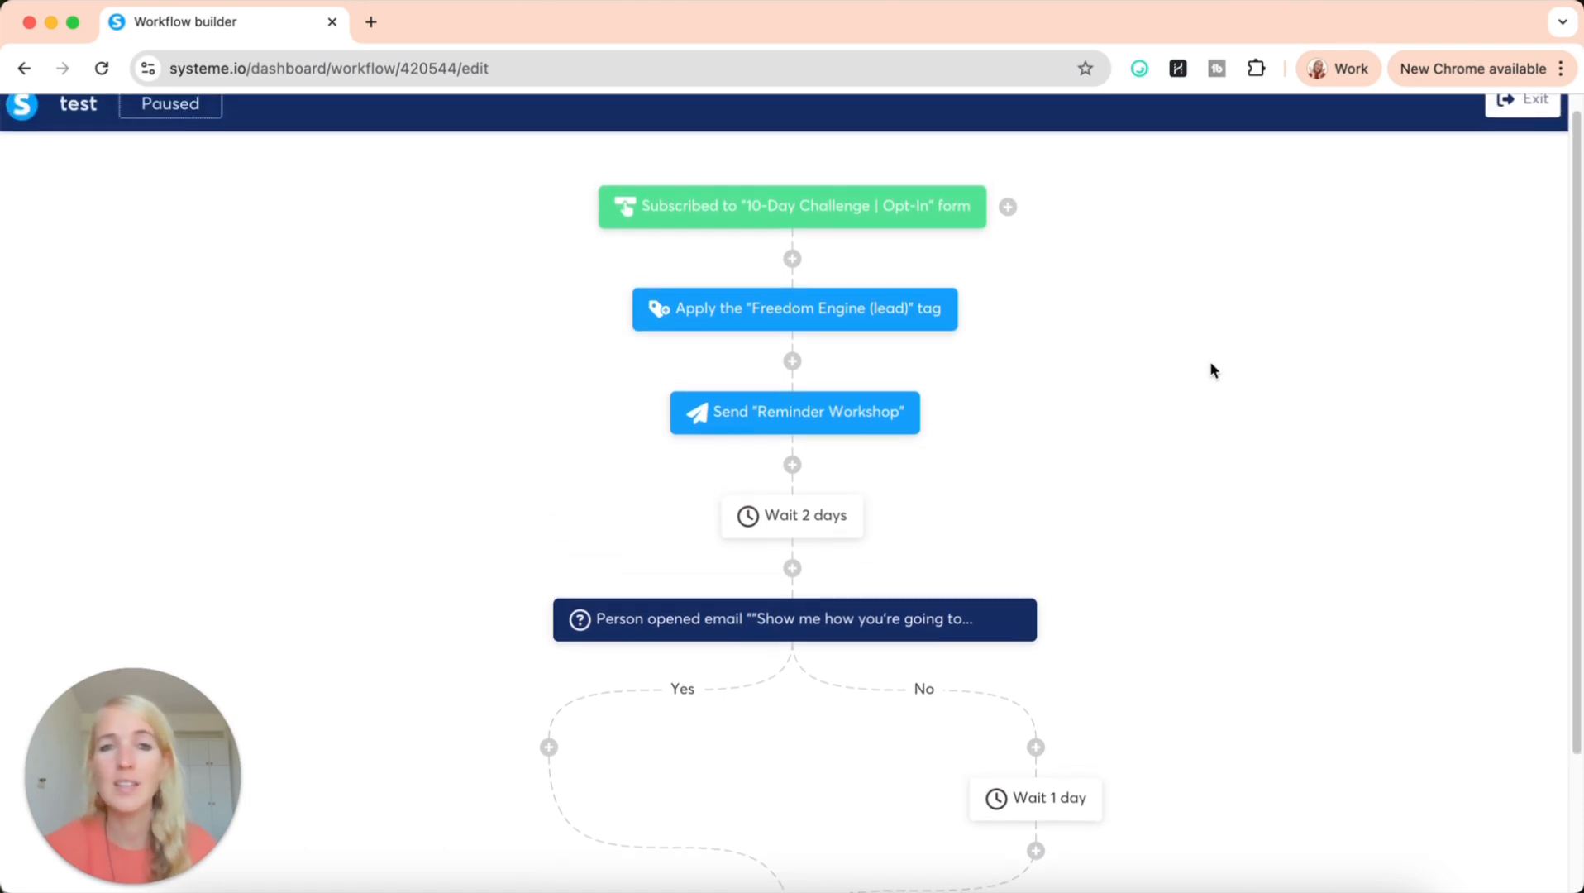
pyautogui.scroll(1, 1210, 364)
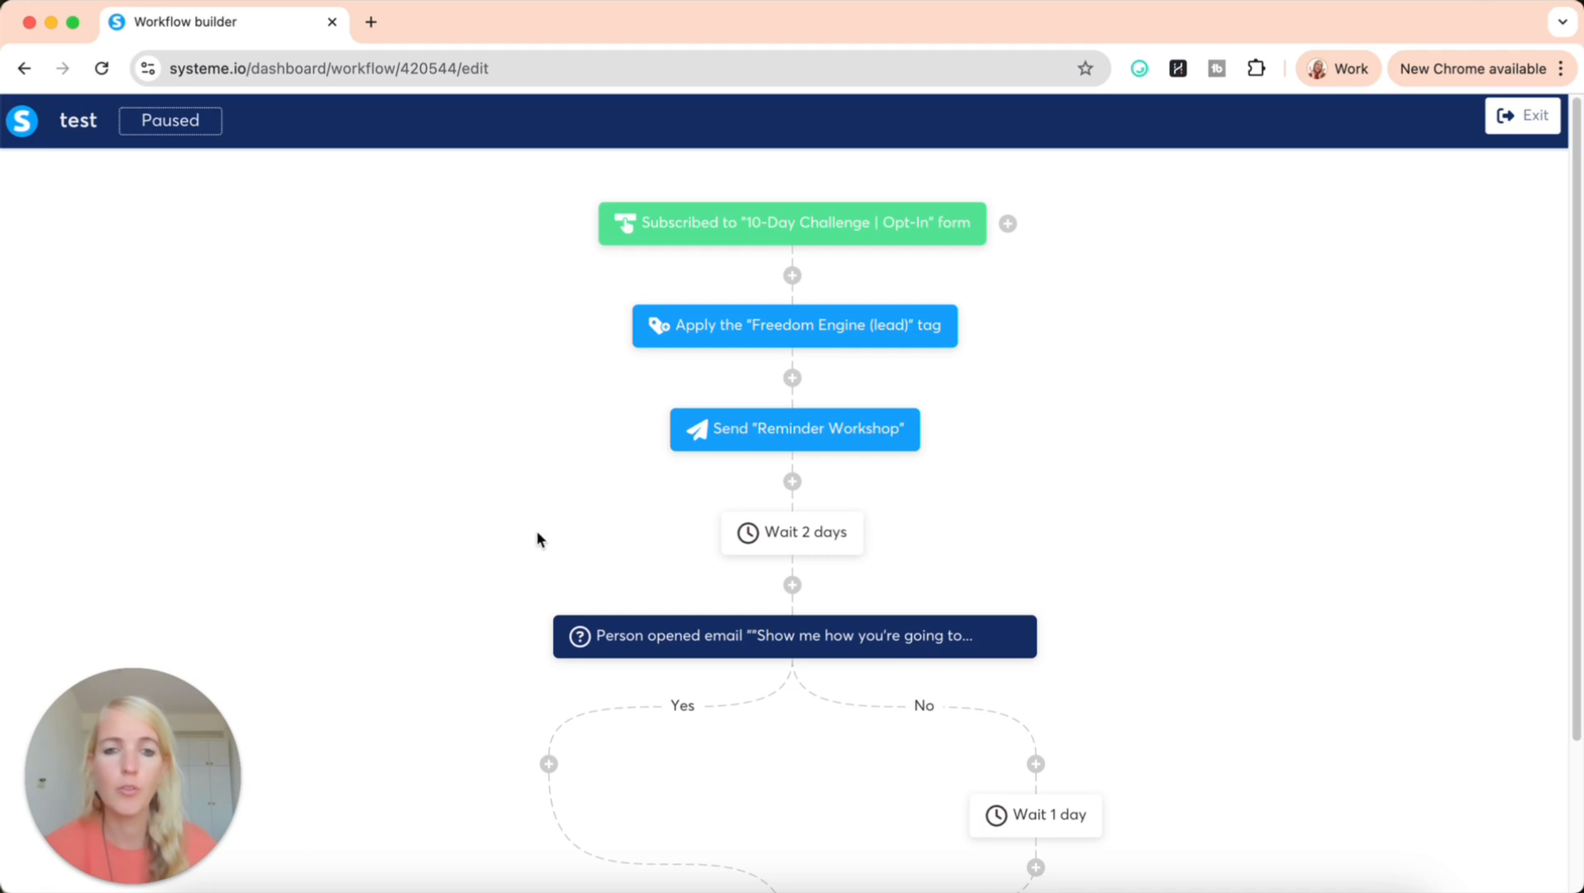
pyautogui.scroll(-4, 1161, 786)
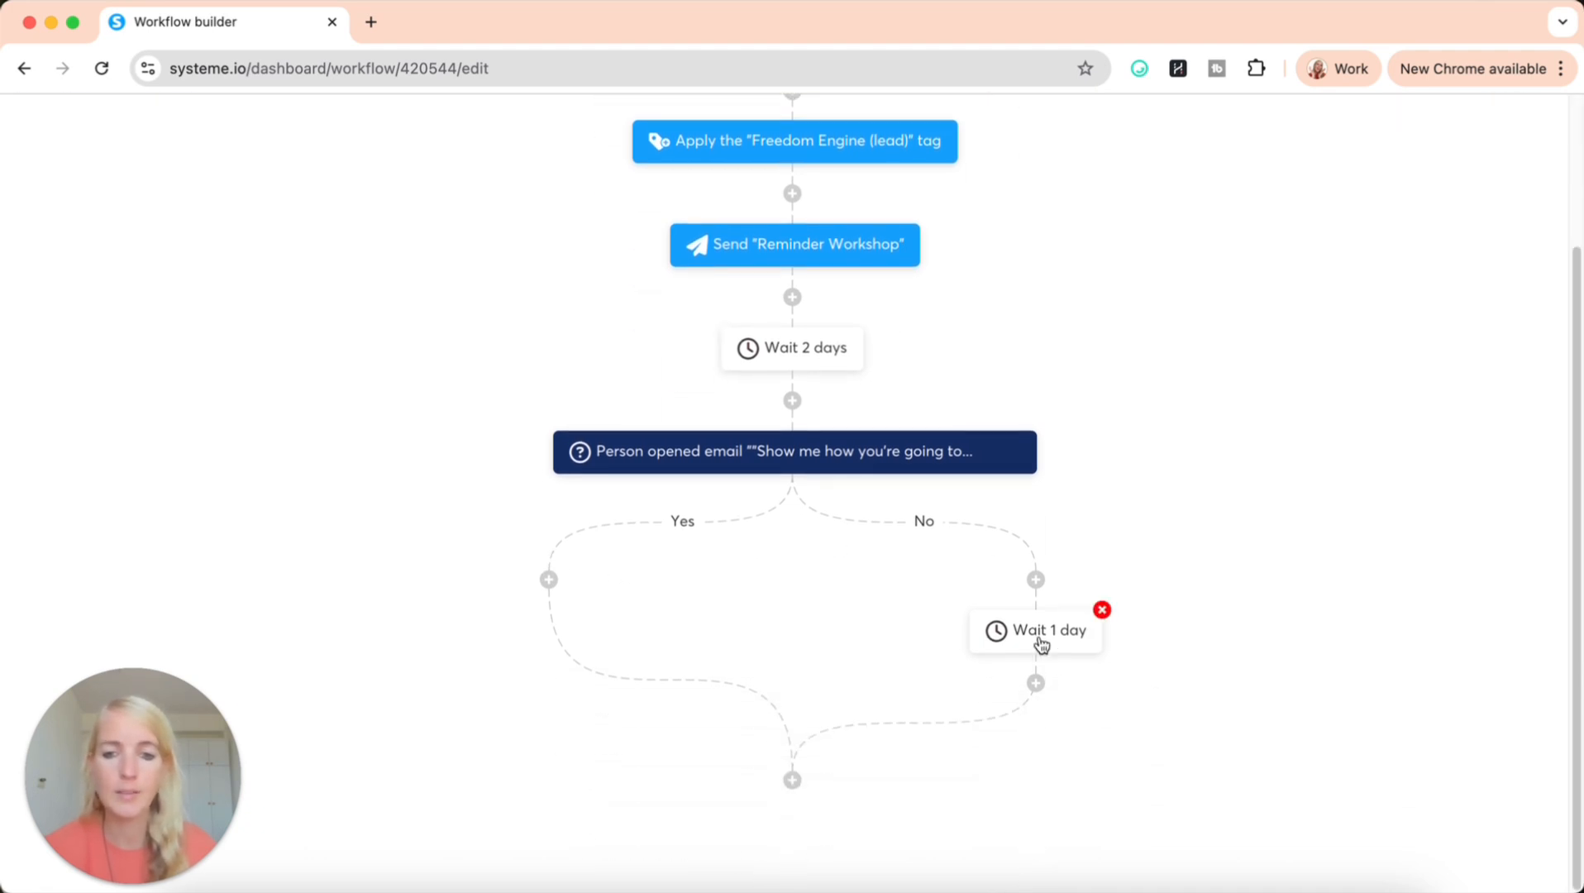
pyautogui.click(1037, 685)
pyautogui.click(1128, 374)
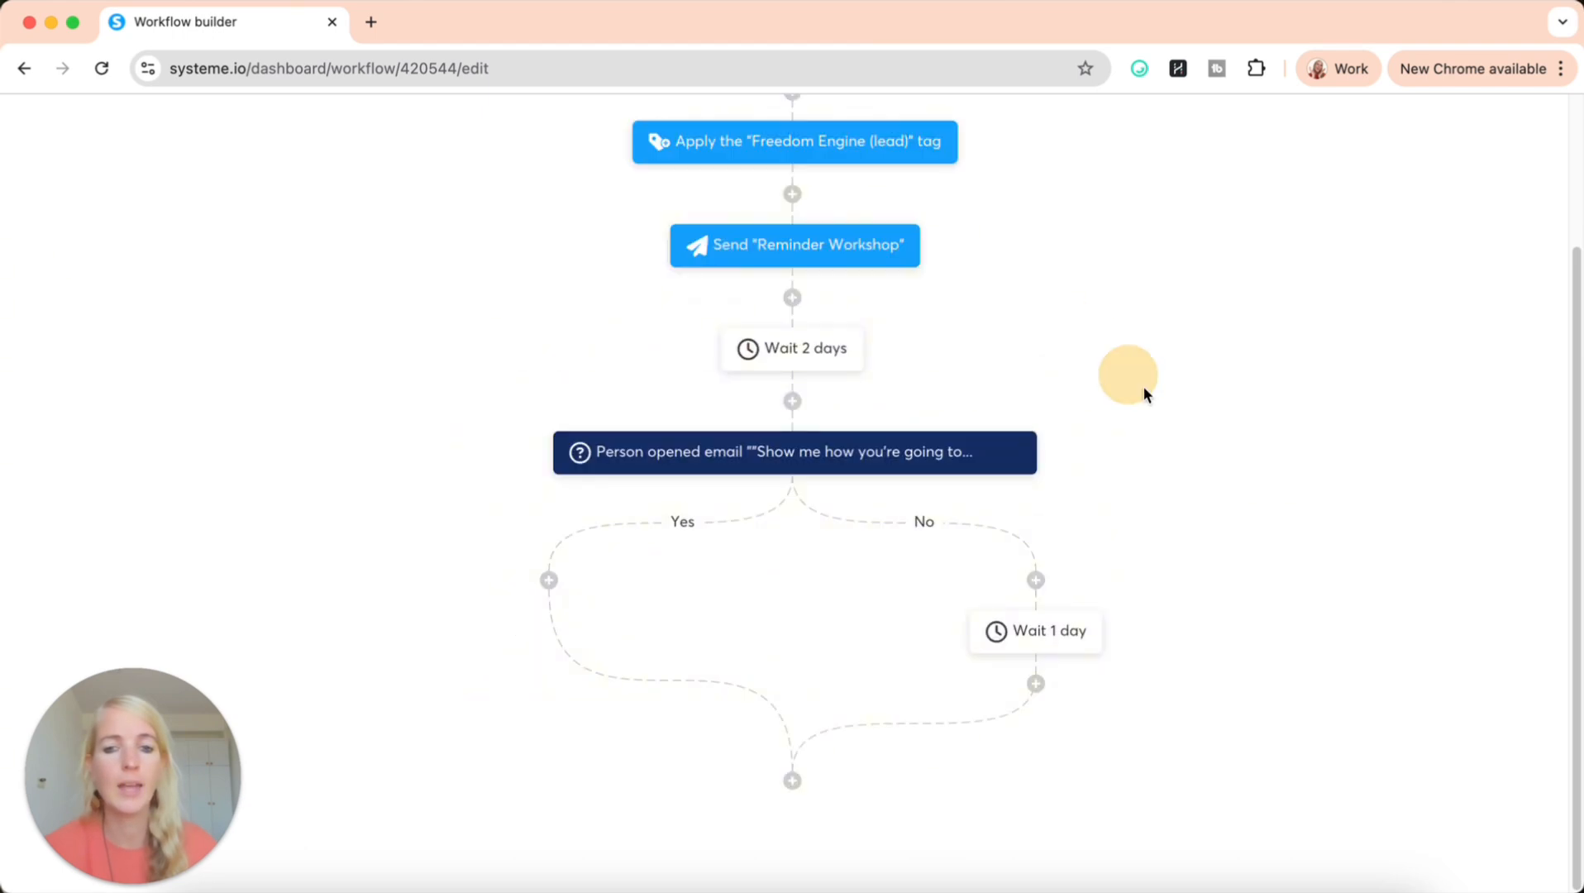
pyautogui.scroll(1, 1251, 594)
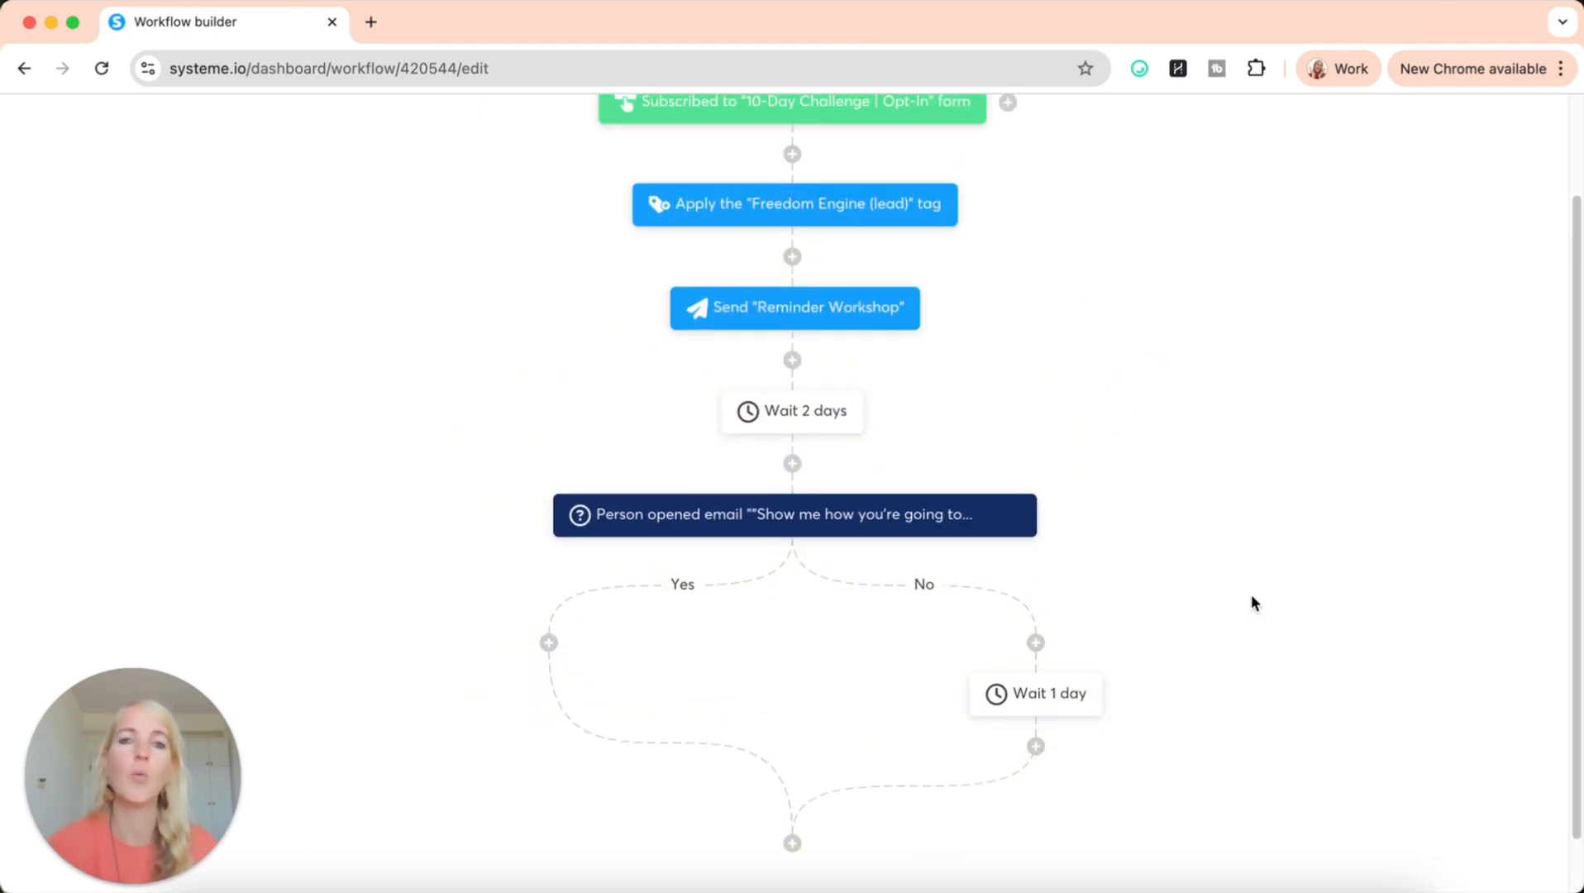
pyautogui.scroll(2, 1127, 421)
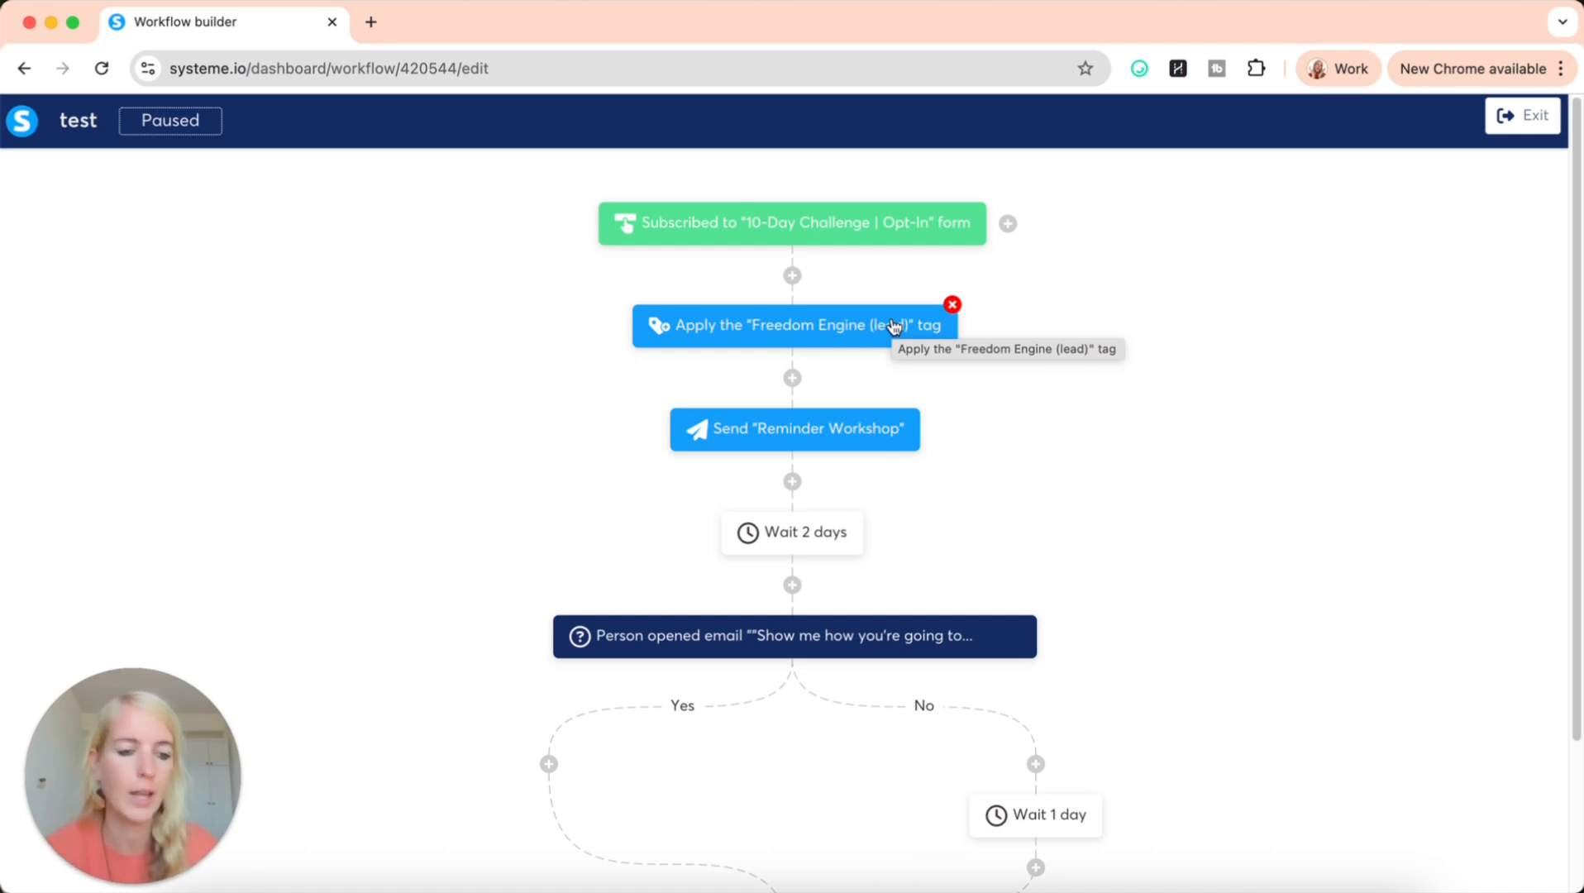
pyautogui.scroll(-2, 892, 326)
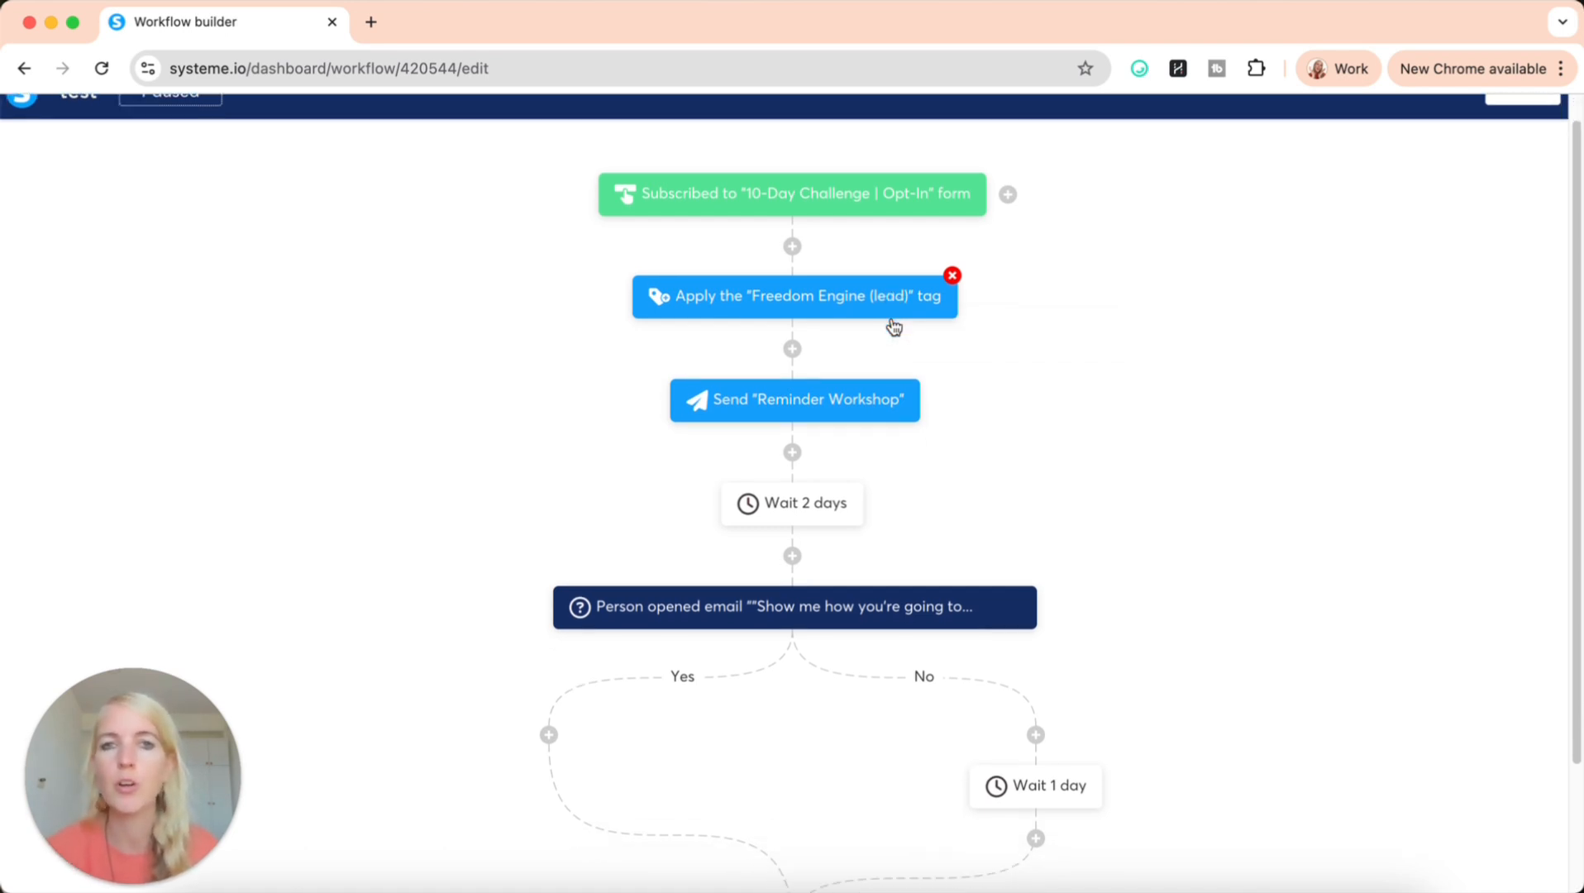
pyautogui.scroll(-1, 893, 328)
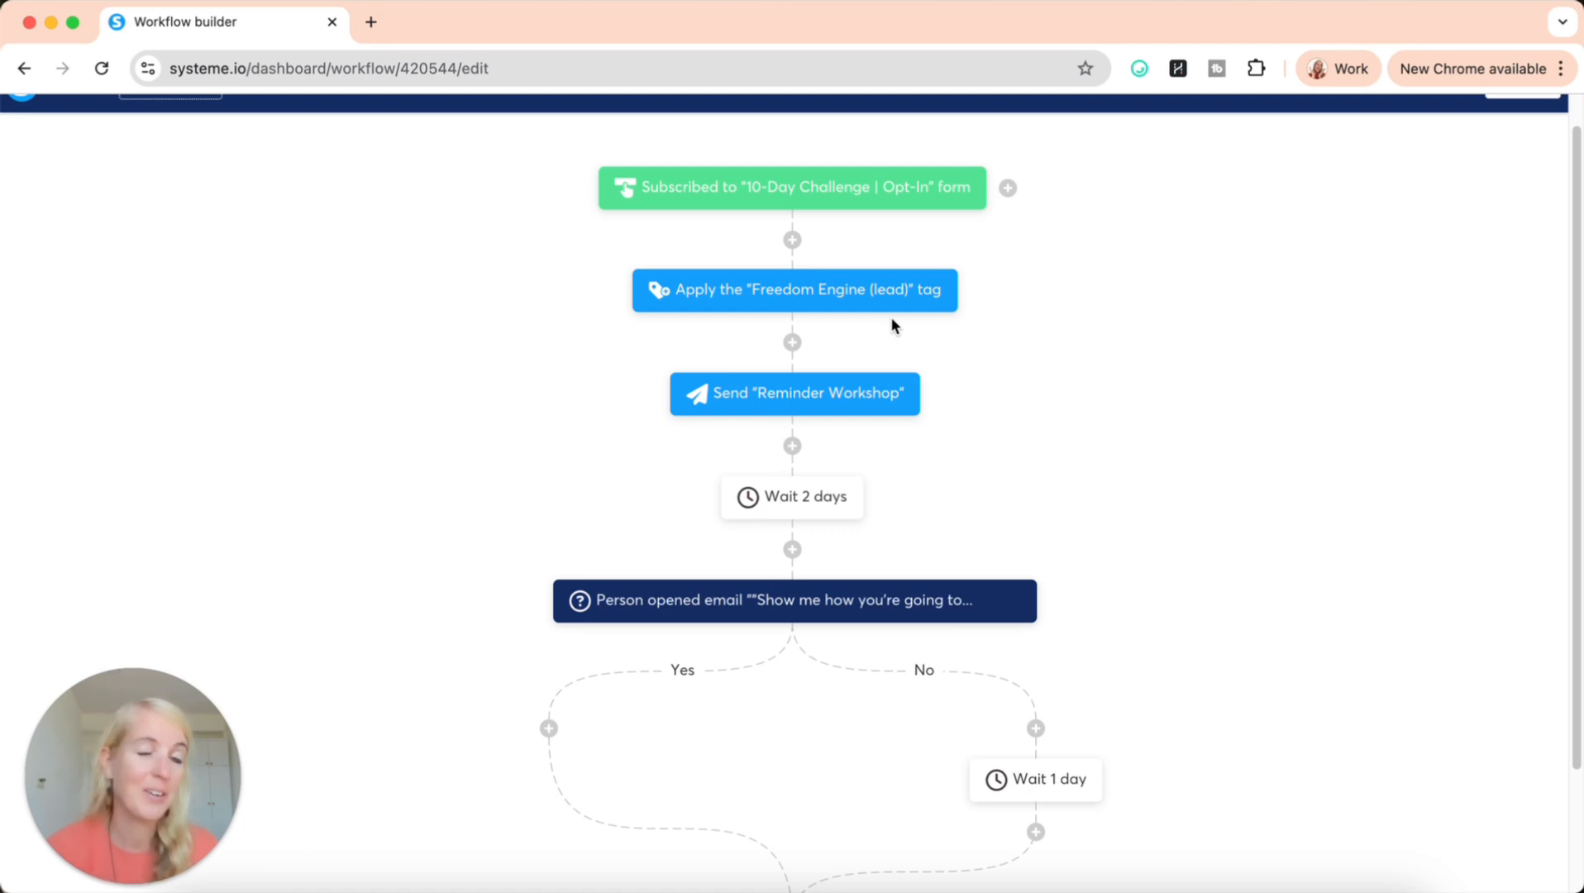
pyautogui.scroll(1, 1224, 351)
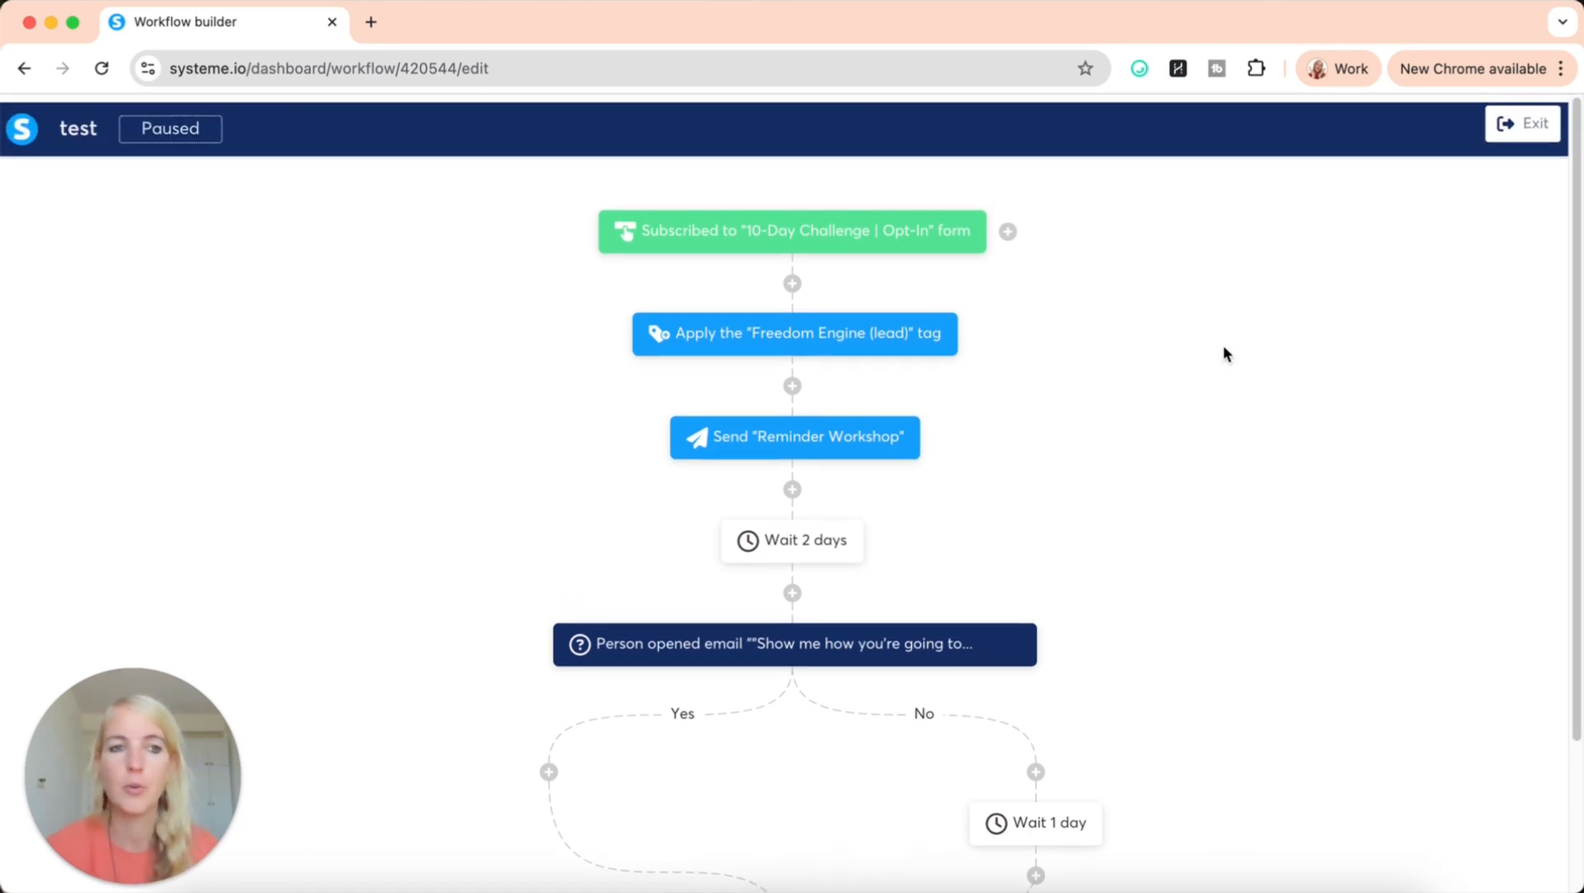